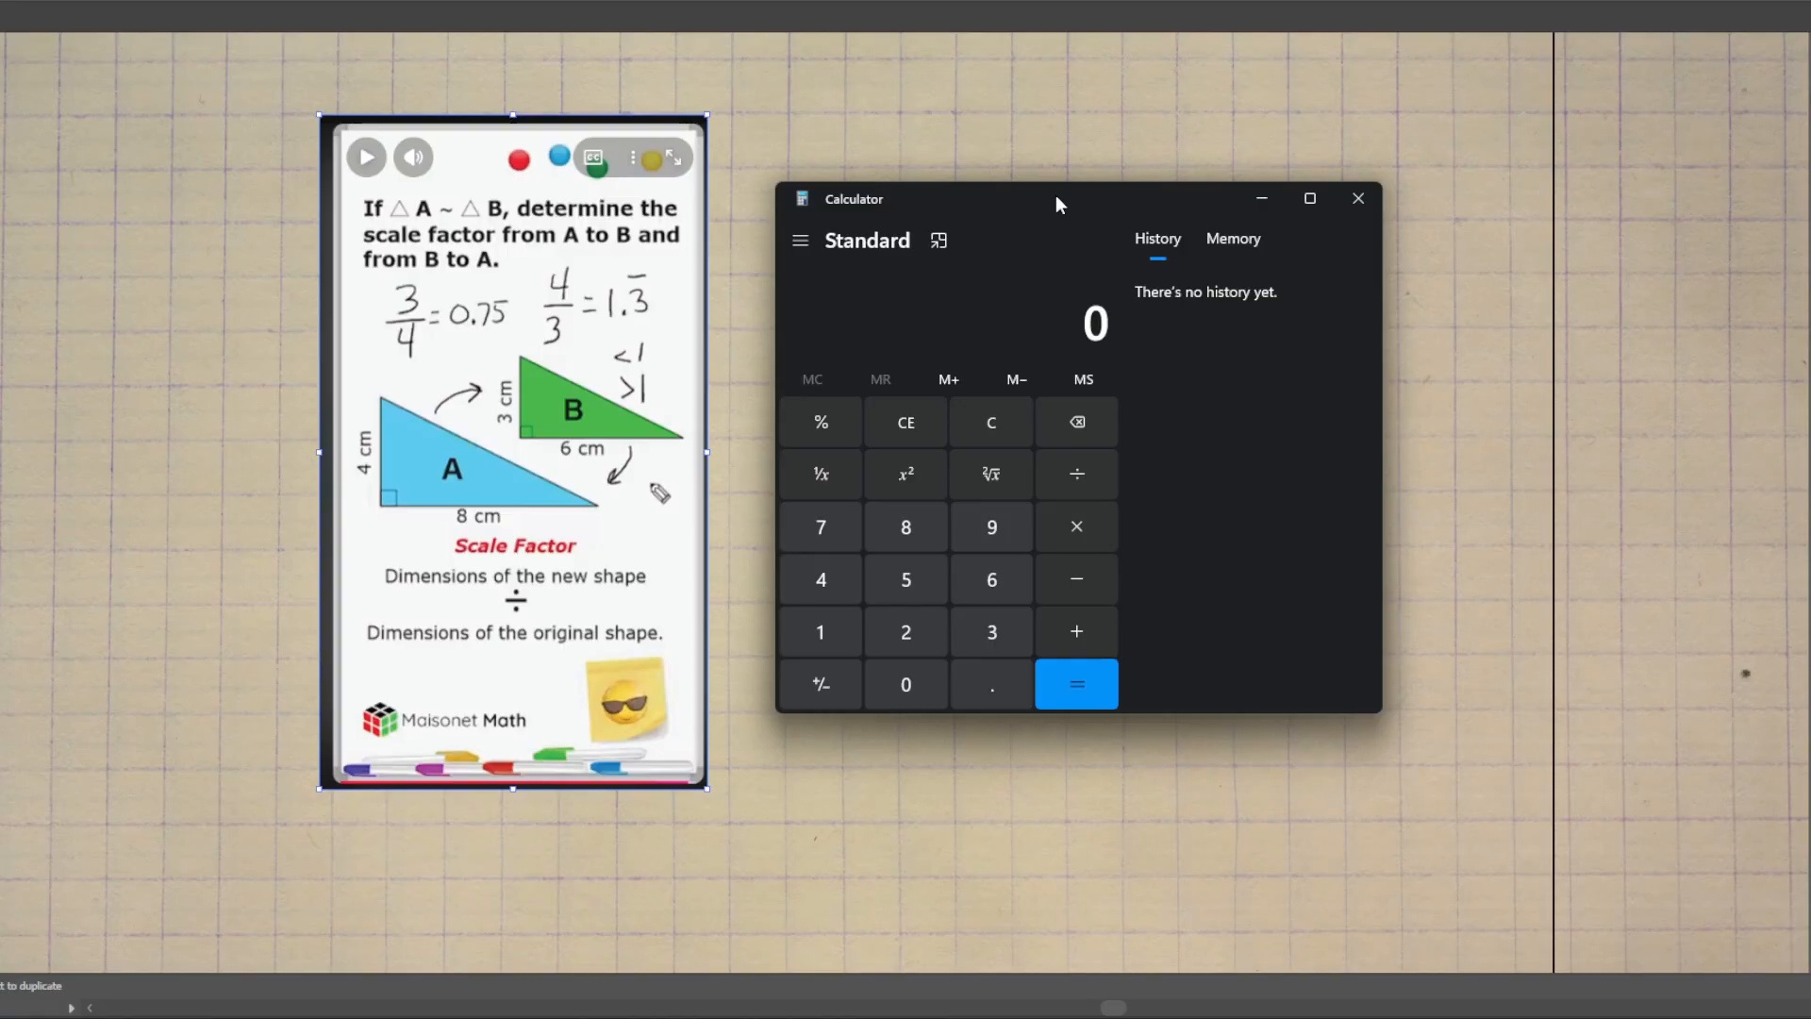
# Step: Calculate the two scale factors 10 ÷ 15 and 15 ÷ 10
pyautogui.write('10/')
pyautogui.write('15')
pyautogui.press('Return')
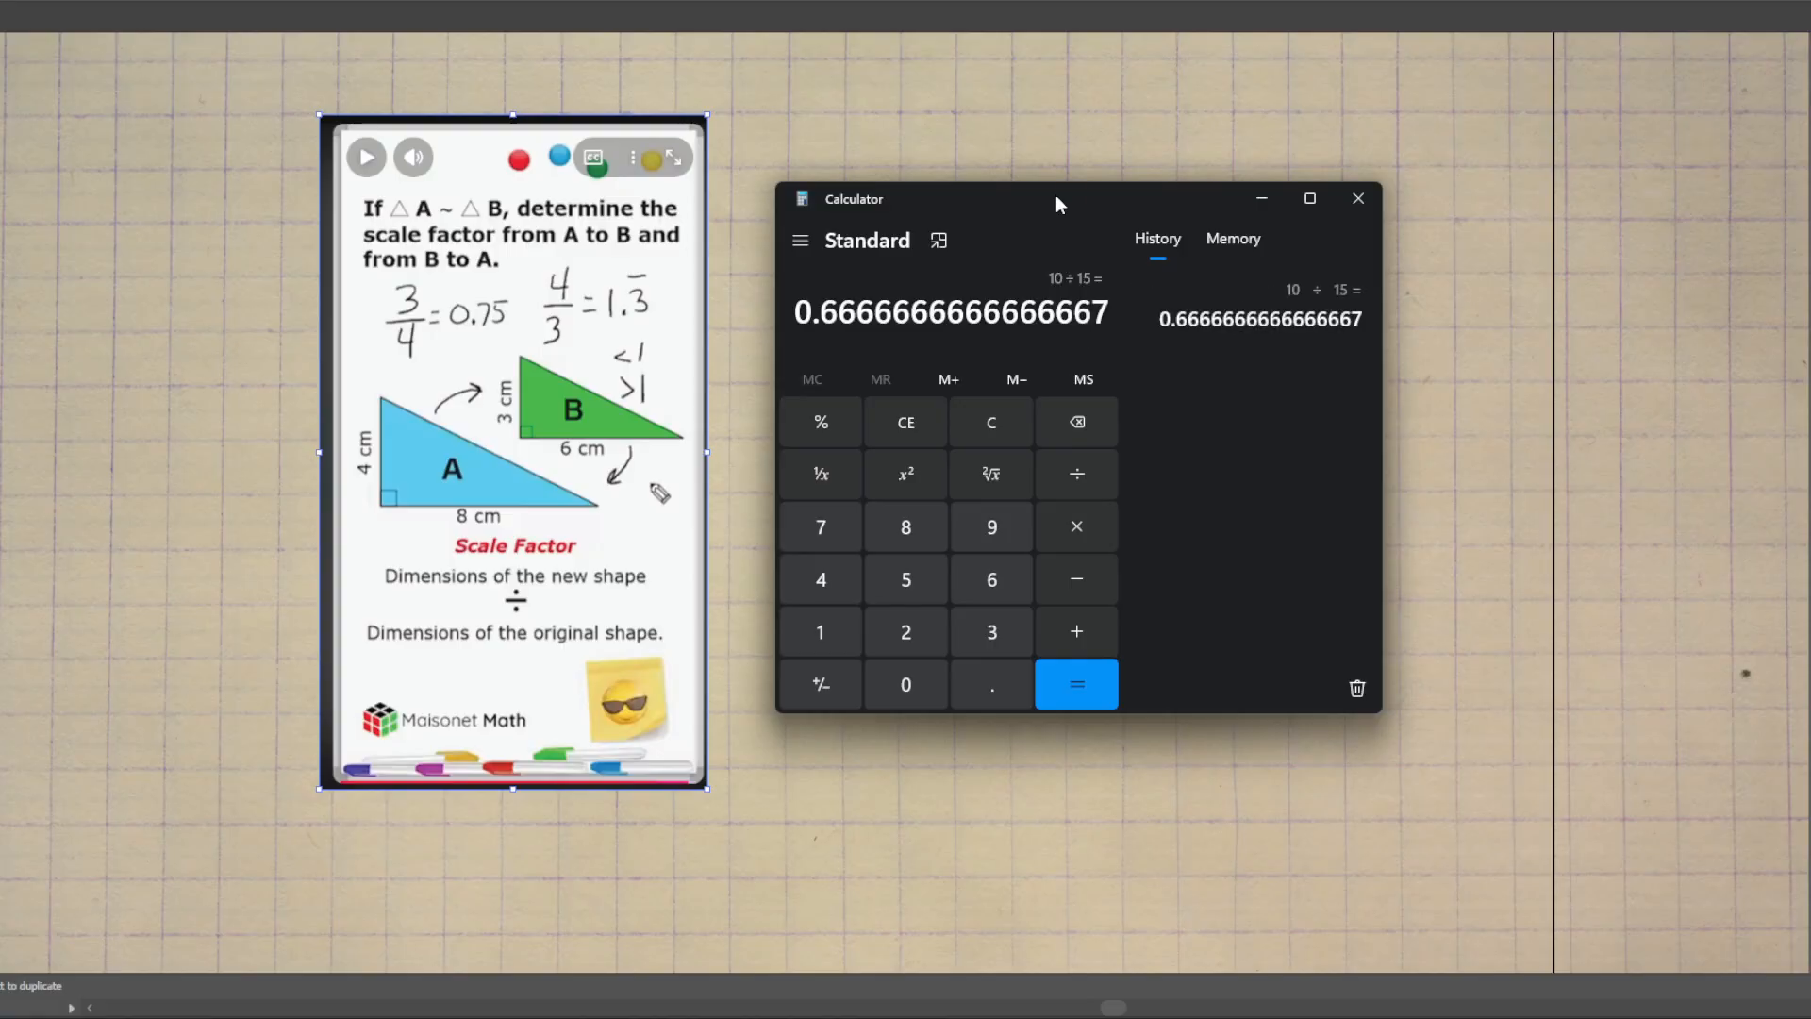
pyautogui.click(998, 435)
pyautogui.write('15/1')
pyautogui.write('0')
pyautogui.press('Return')
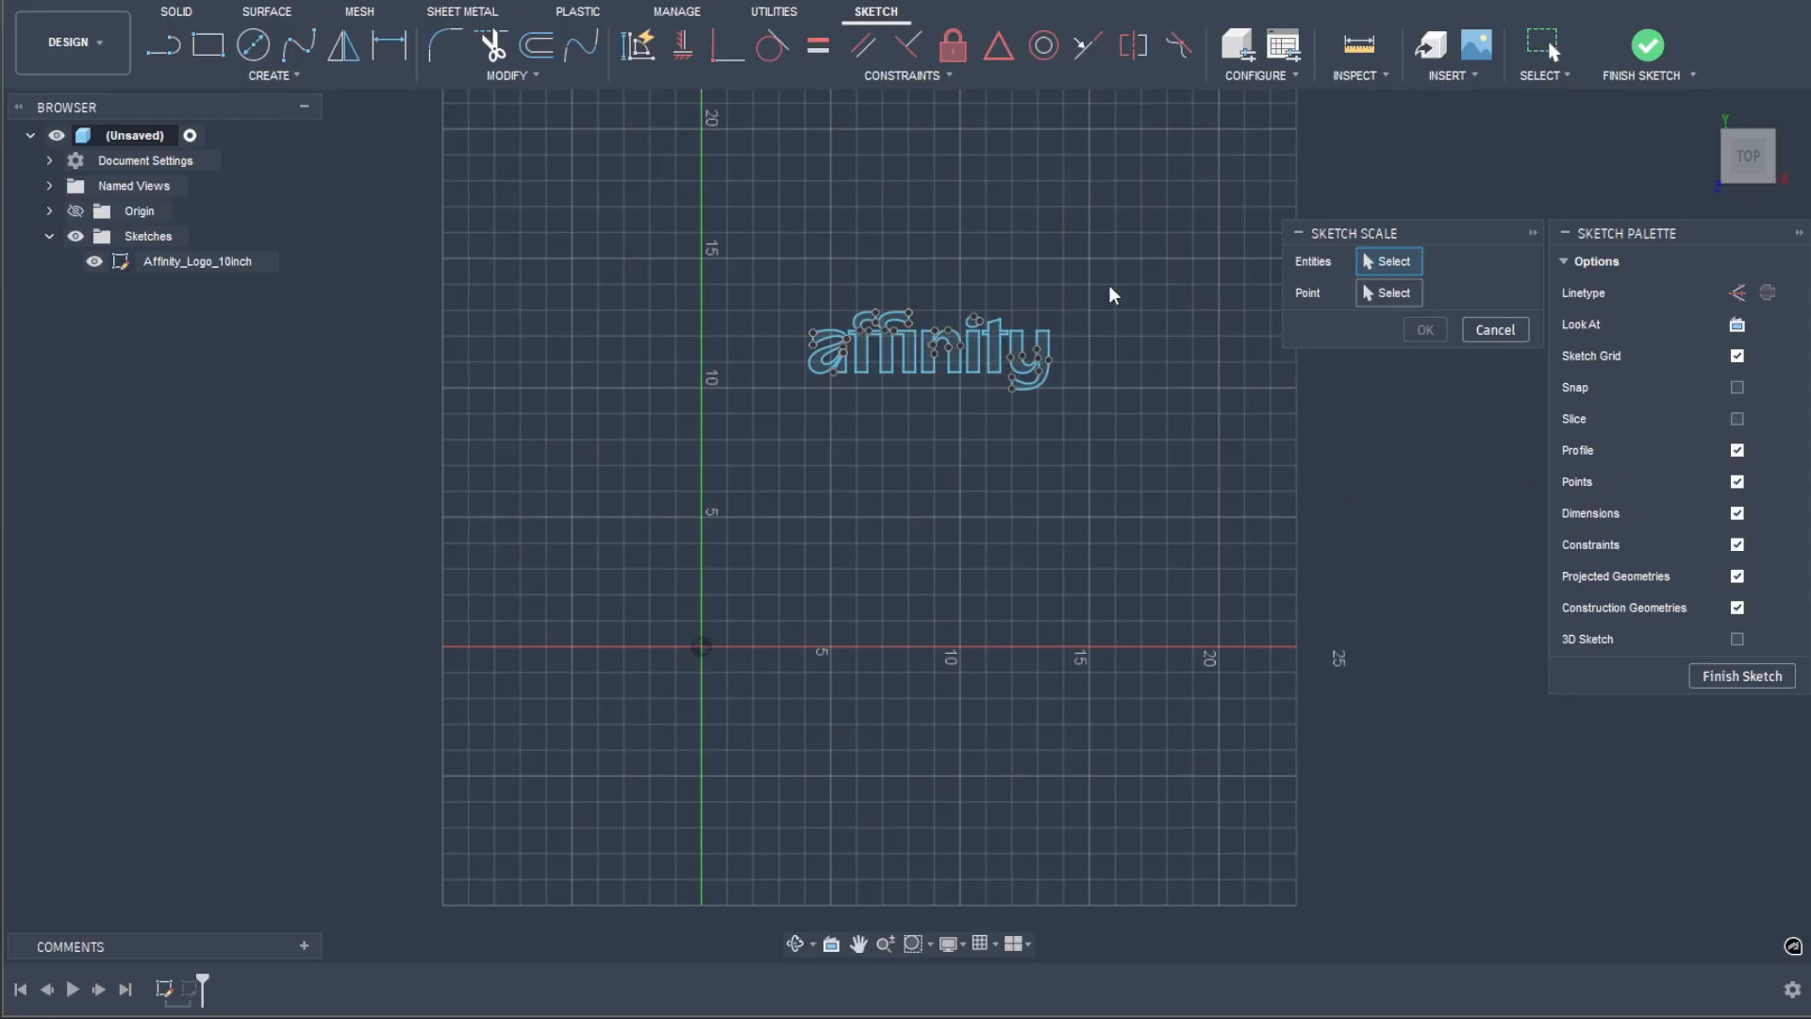
# Step: Scale all of the affinity logo's sketch geometry by a factor of about 2.44 from the sketch point on the letter n
pyautogui.moveTo(1109, 285); pyautogui.dragTo(792, 476)
pyautogui.click(1392, 296)
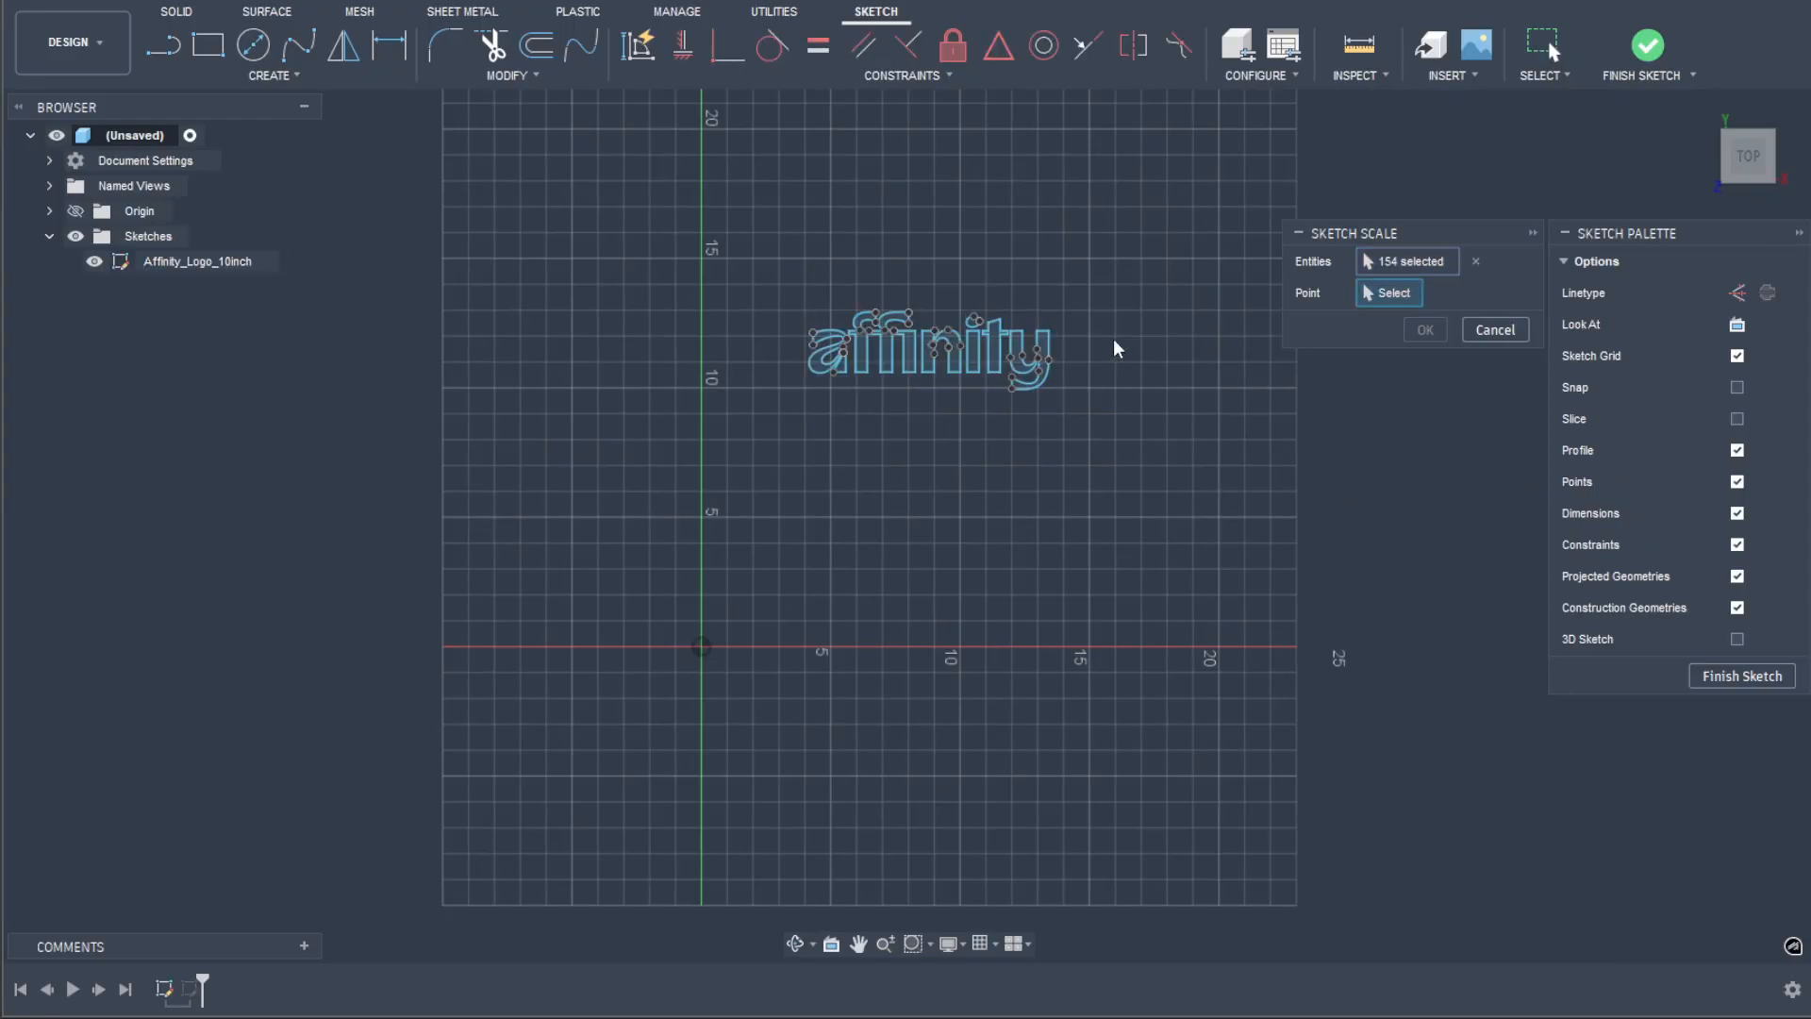
pyautogui.click(934, 355)
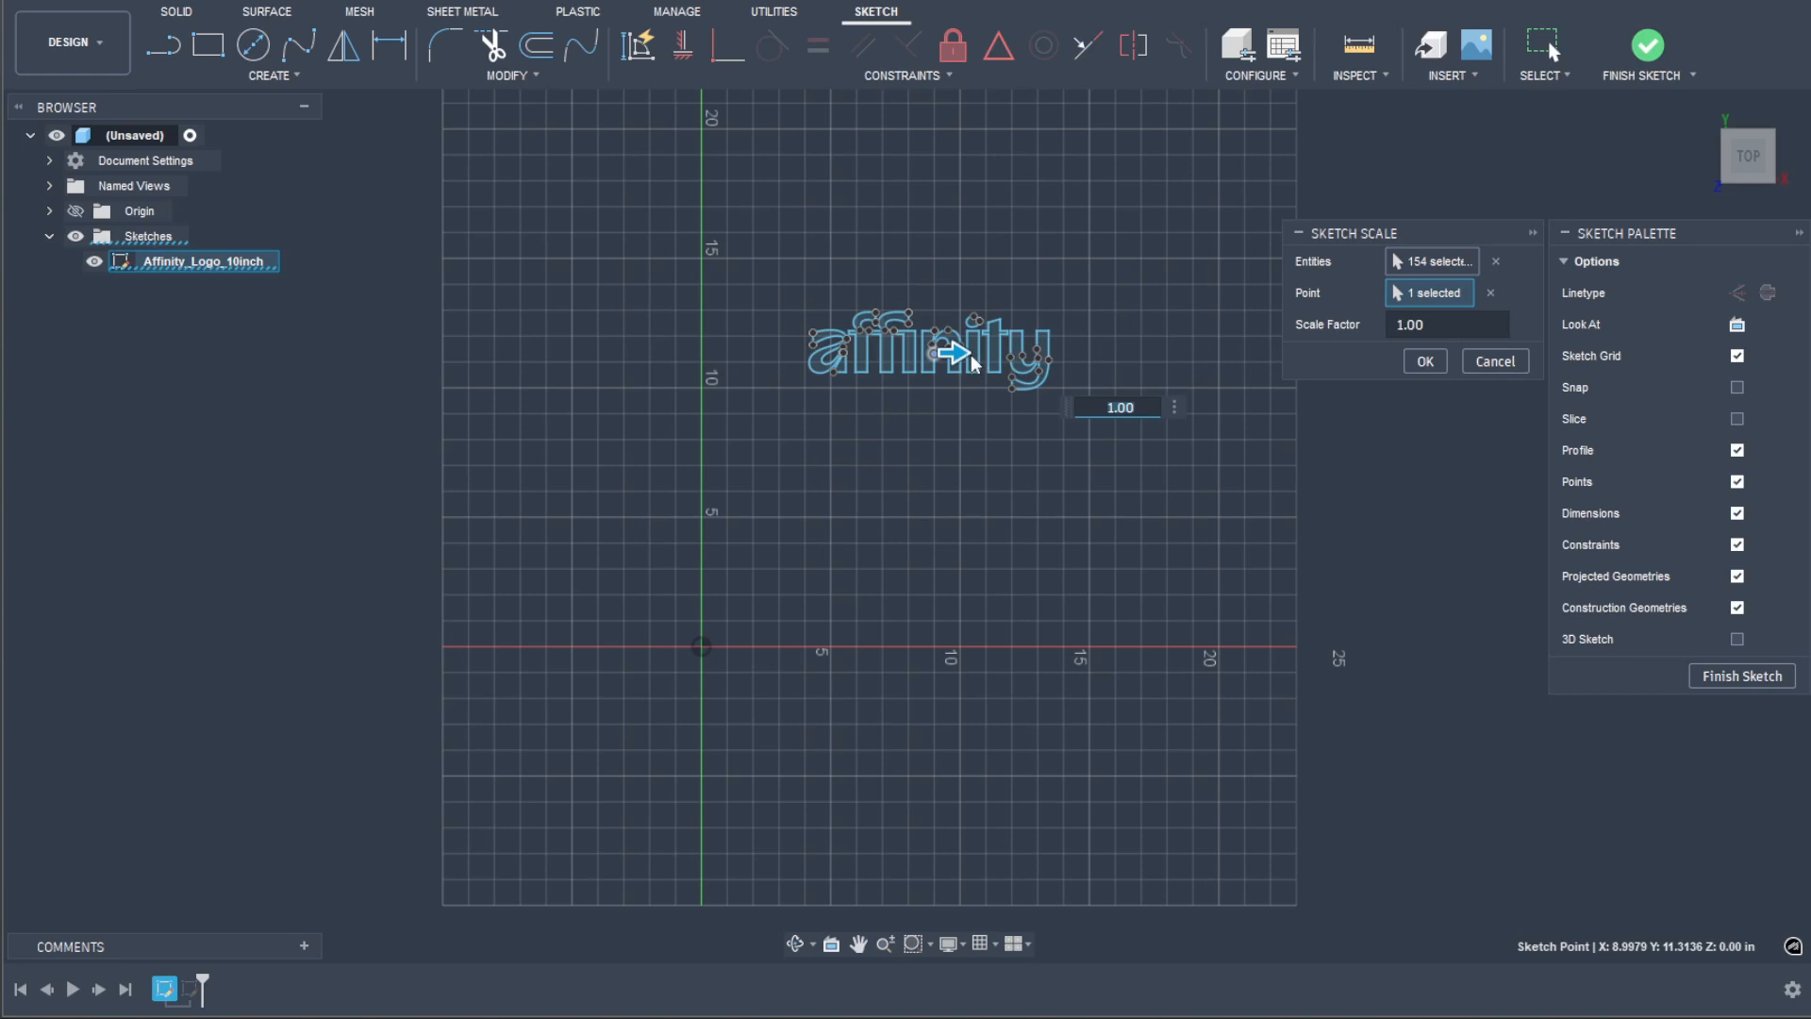
pyautogui.moveTo(953, 355); pyautogui.dragTo(981, 353)
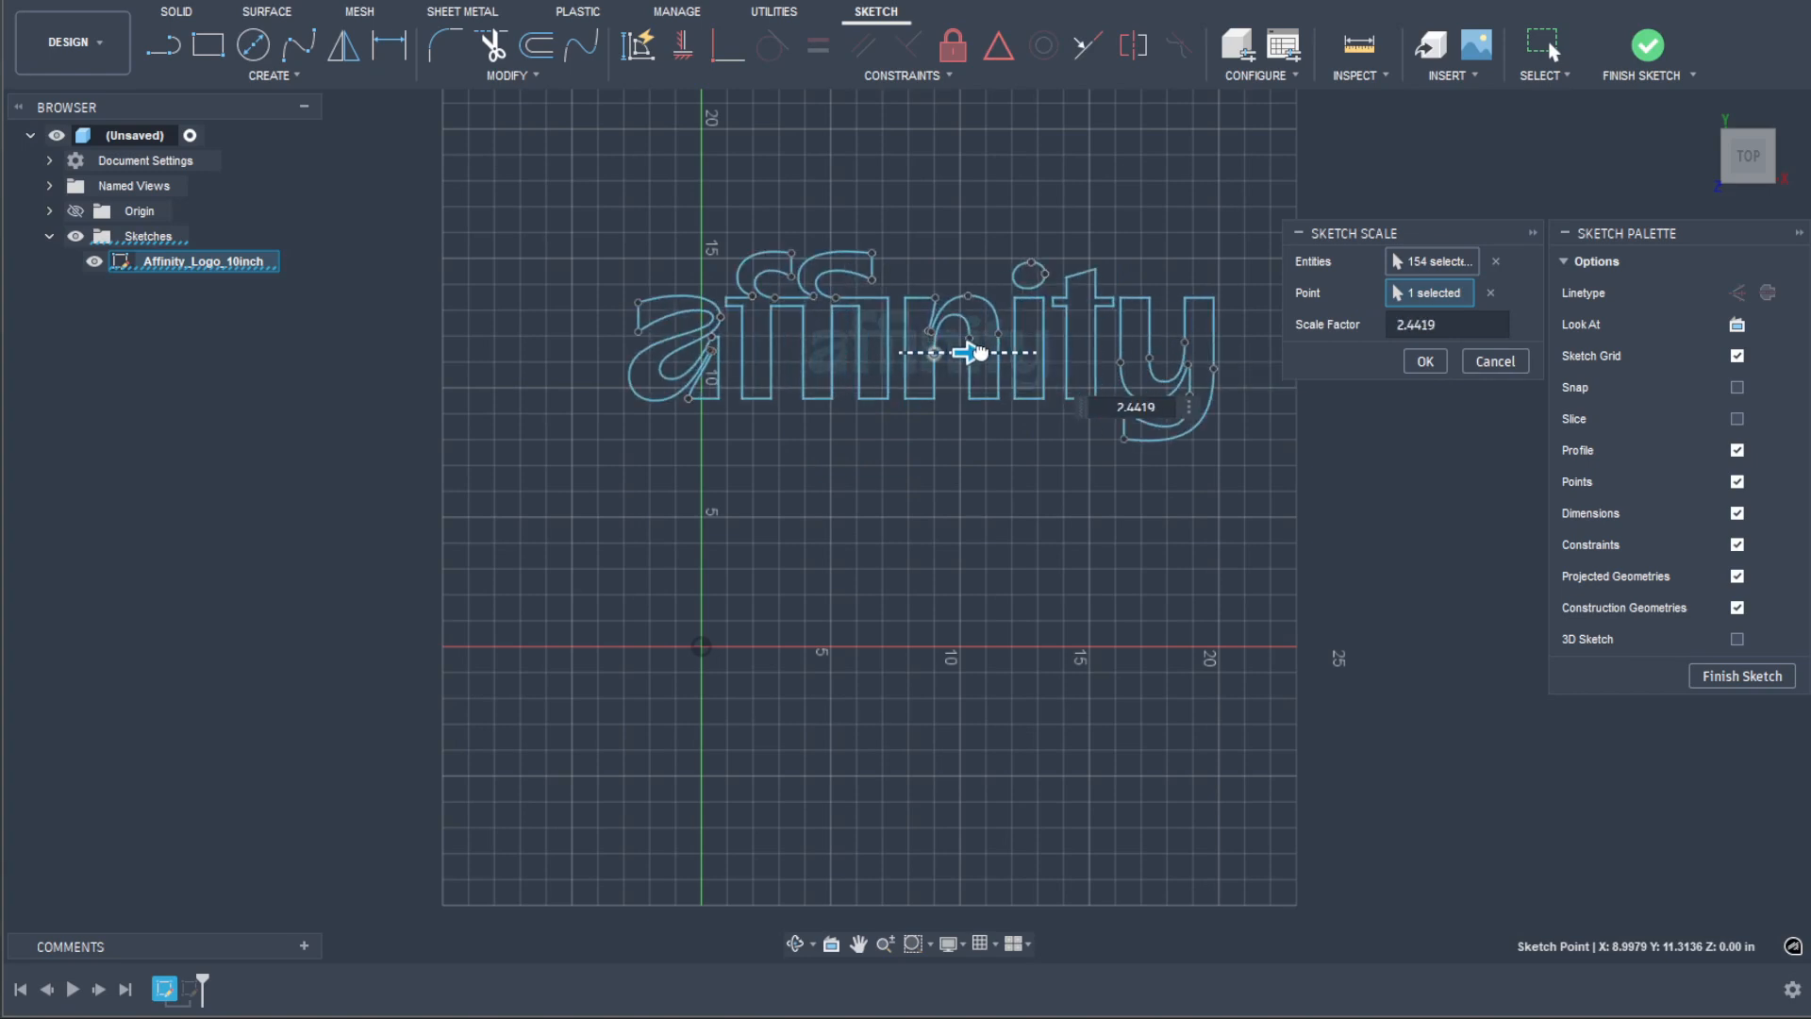
pyautogui.click(1423, 363)
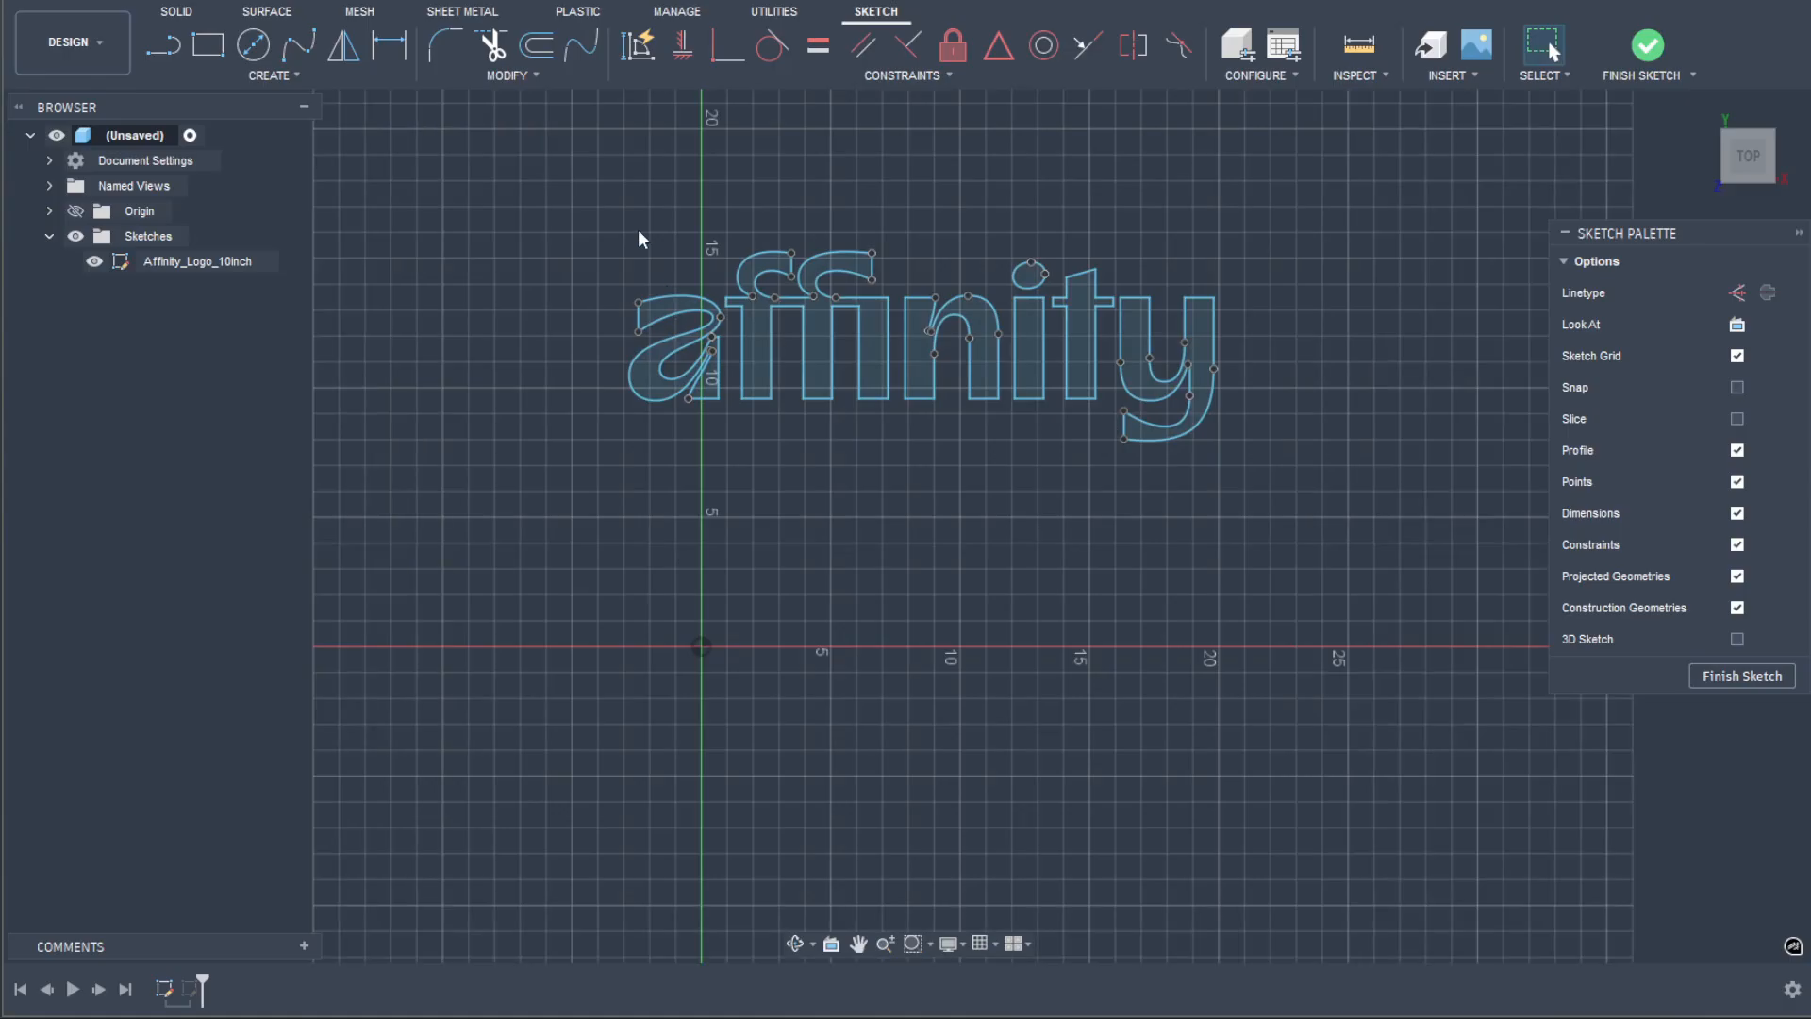
# Step: Scale the whole affinity logo sketch geometry by a factor of 0.588 from the sketch point on the letter n
pyautogui.click(523, 75)
pyautogui.click(511, 242)
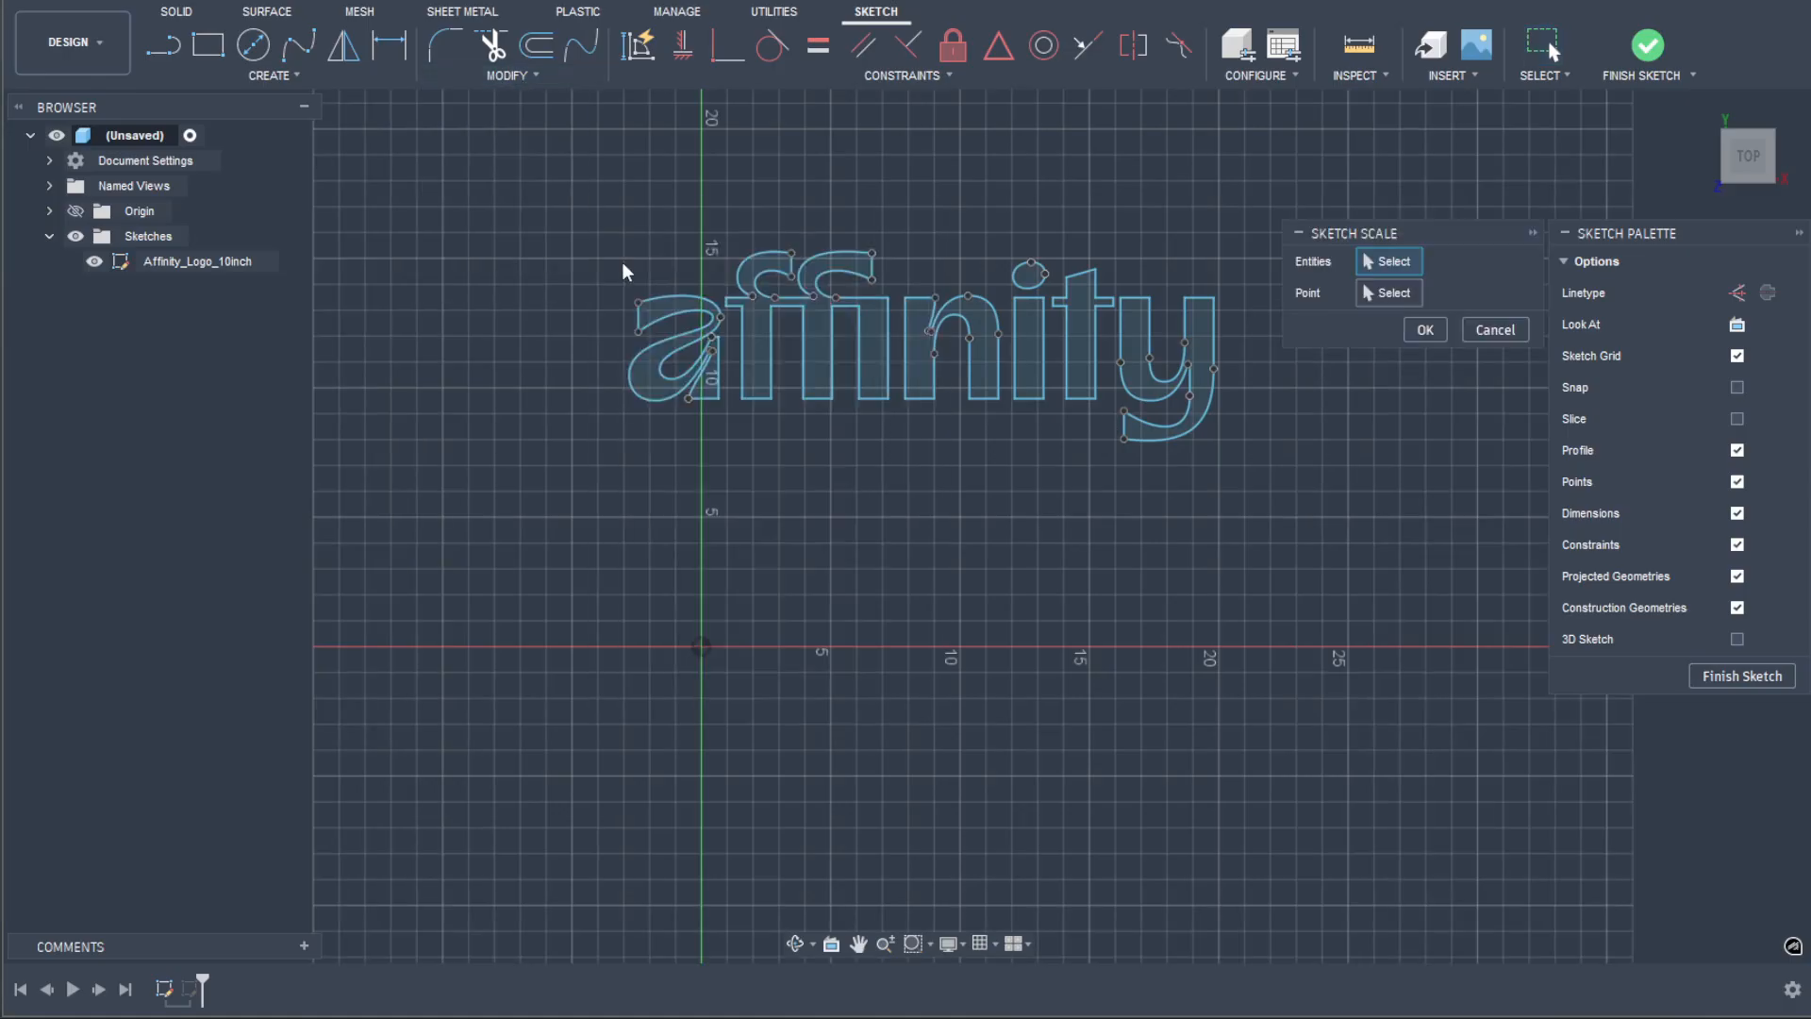
pyautogui.moveTo(1259, 207)
pyautogui.mouseDown()
pyautogui.moveTo(1117, 324)
pyautogui.moveTo(598, 531)
pyautogui.mouseUp()
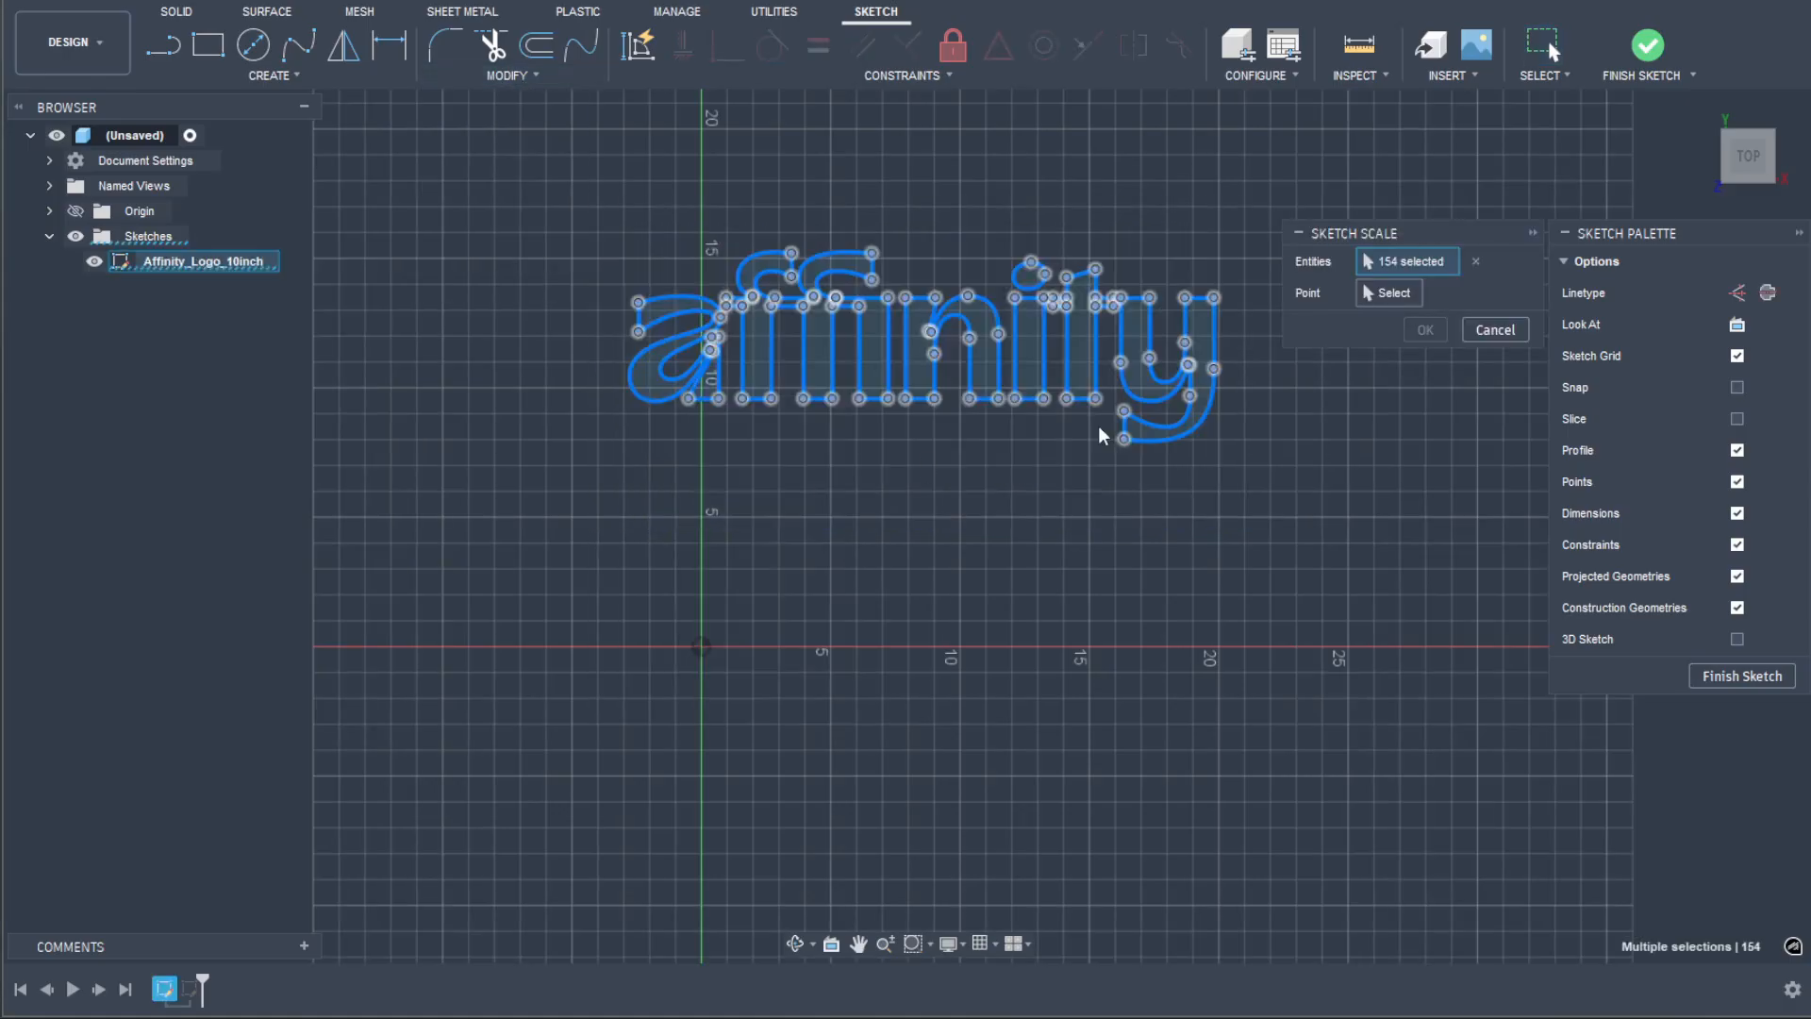
pyautogui.click(1412, 293)
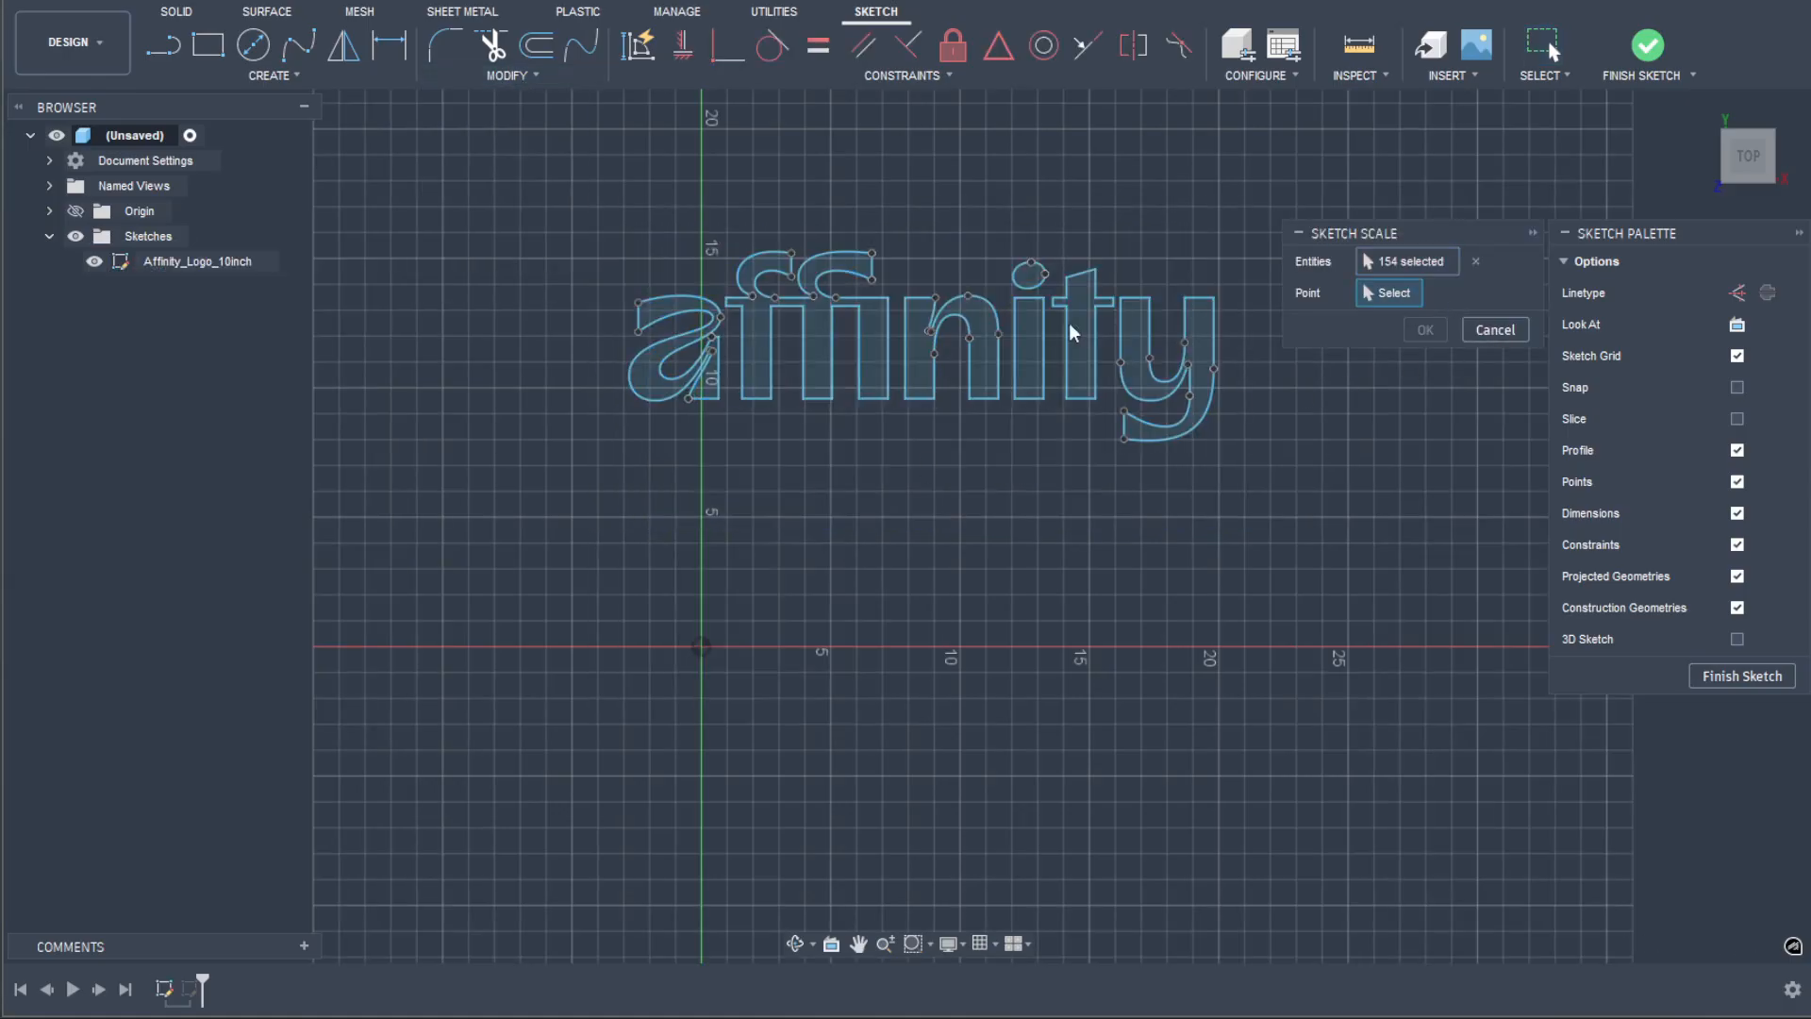
pyautogui.click(934, 354)
pyautogui.moveTo(955, 353); pyautogui.dragTo(954, 355)
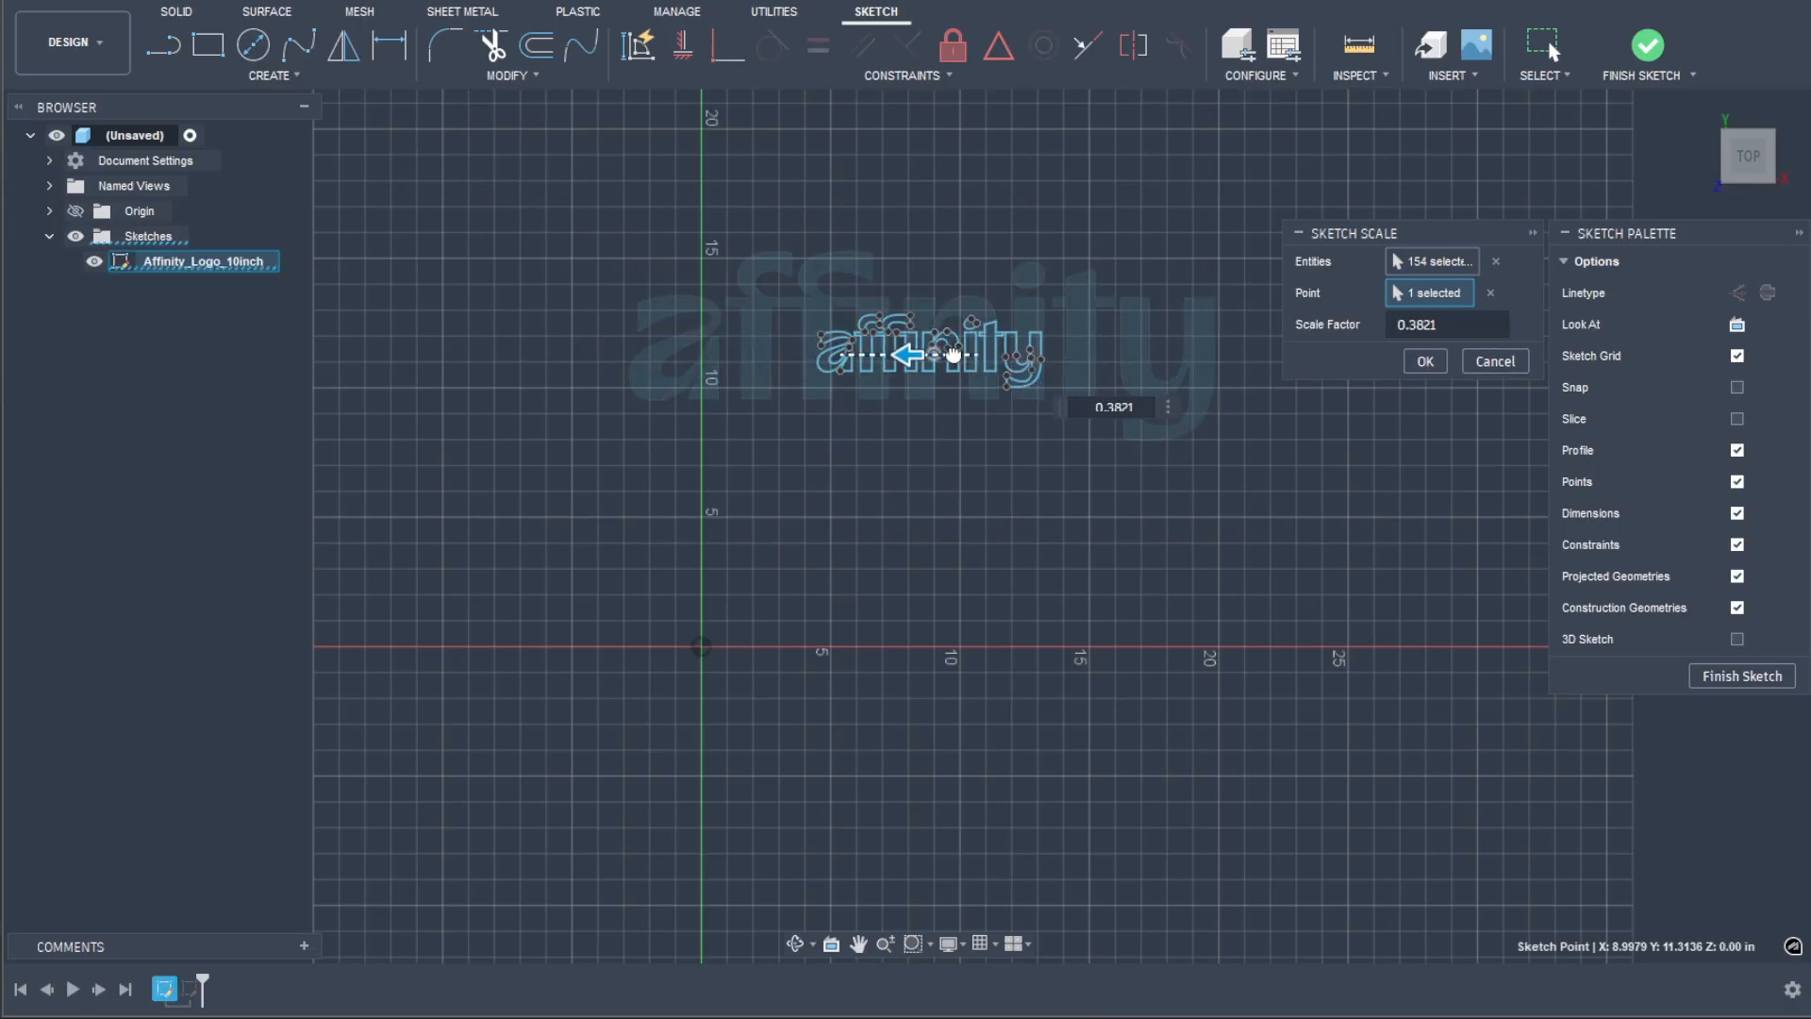
pyautogui.write('0.588')
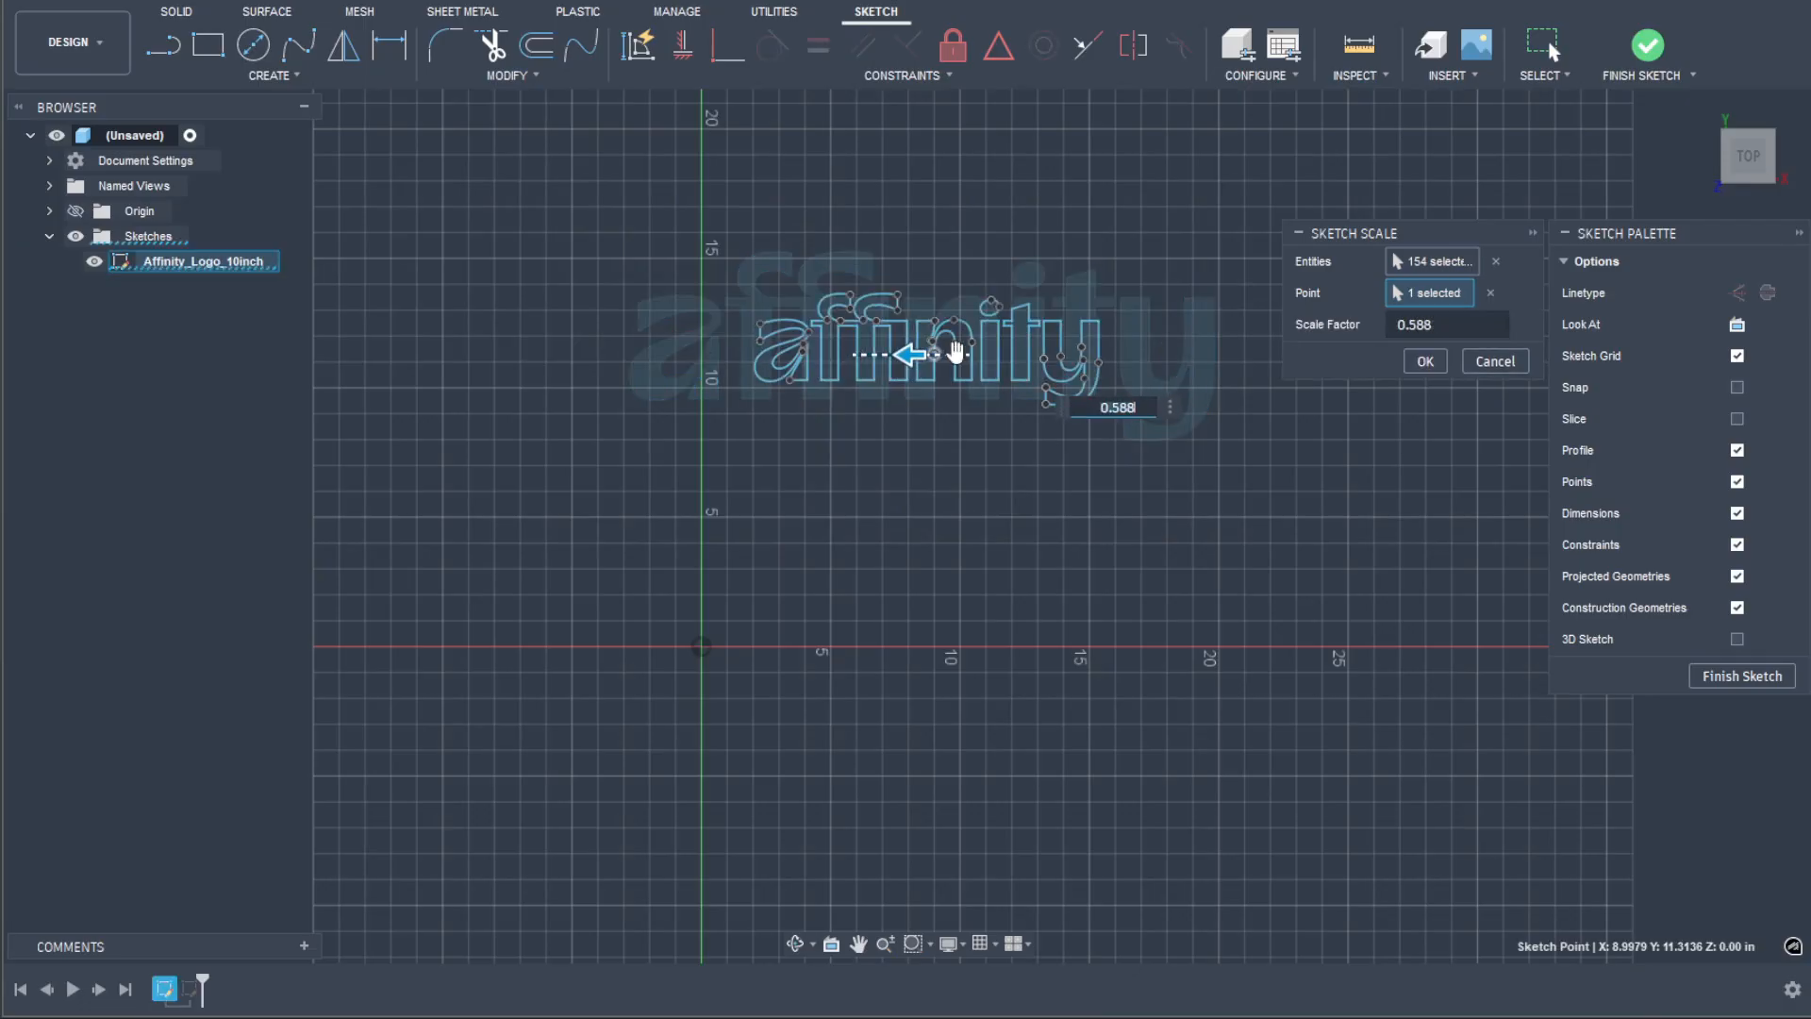
pyautogui.click(1426, 363)
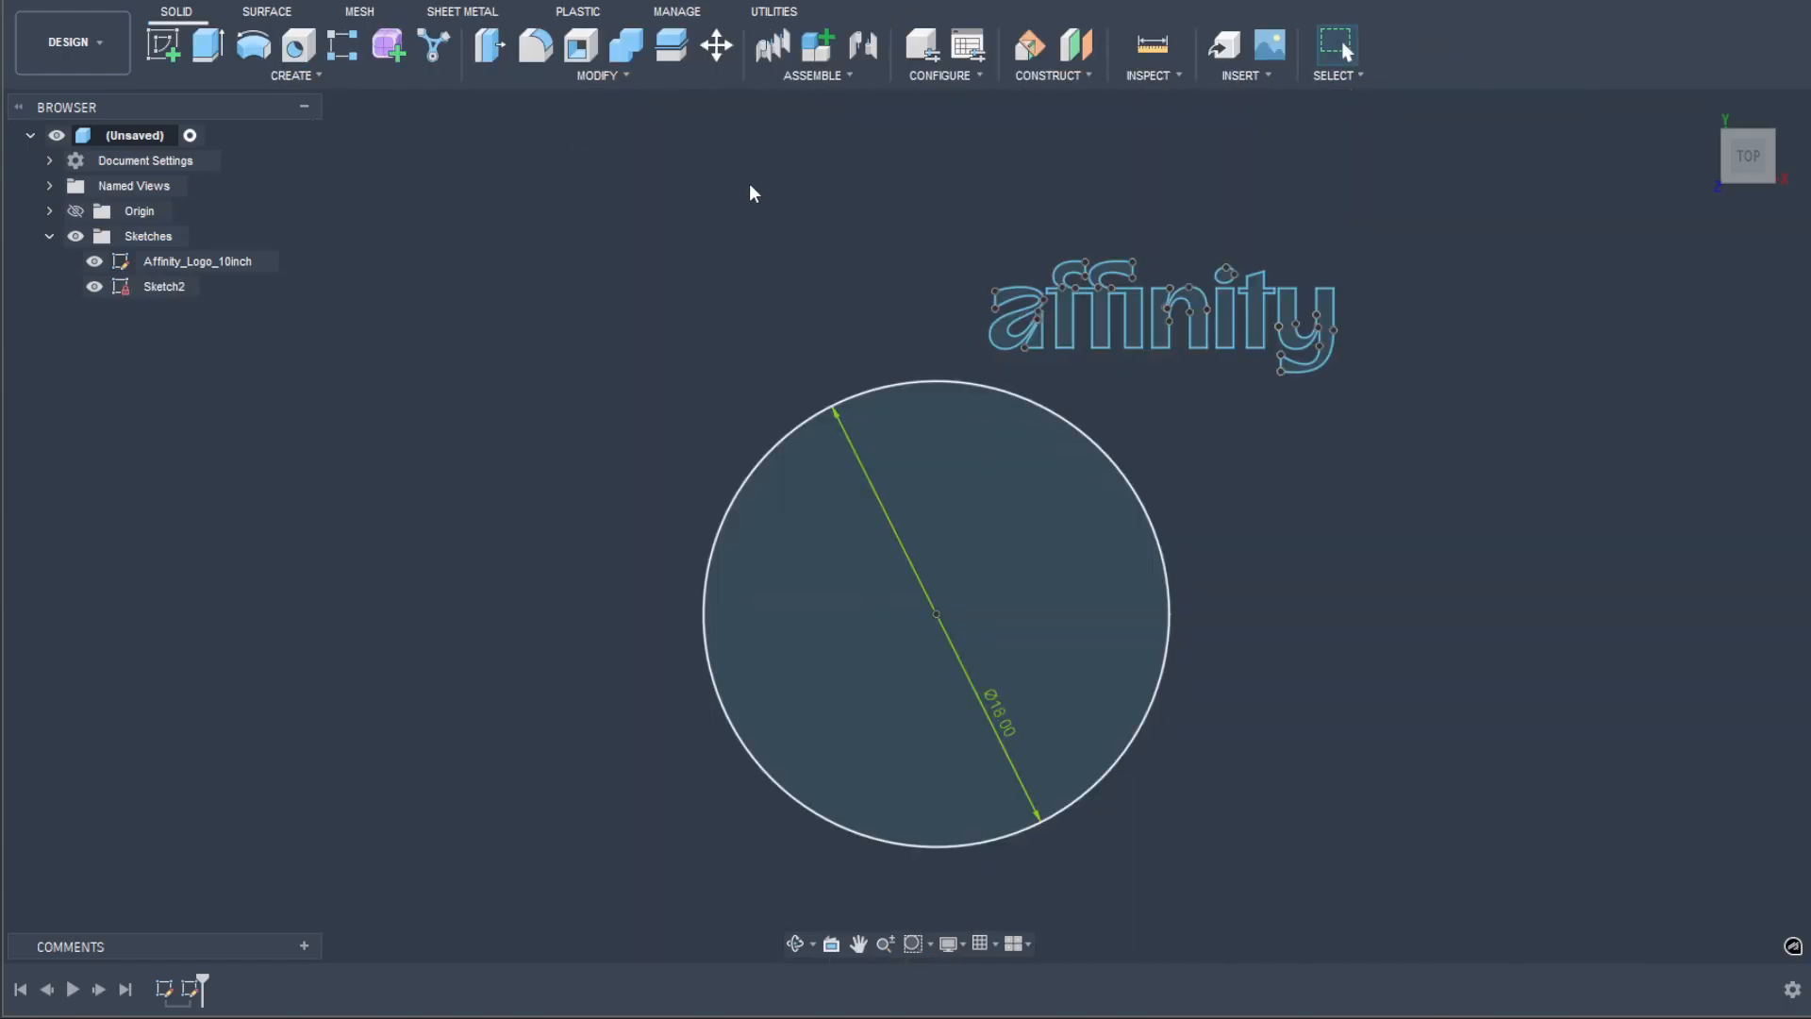
# Step: Try to move all of the affinity logo's sketch geometry to the middle of the 18 in circle
pyautogui.press('m')
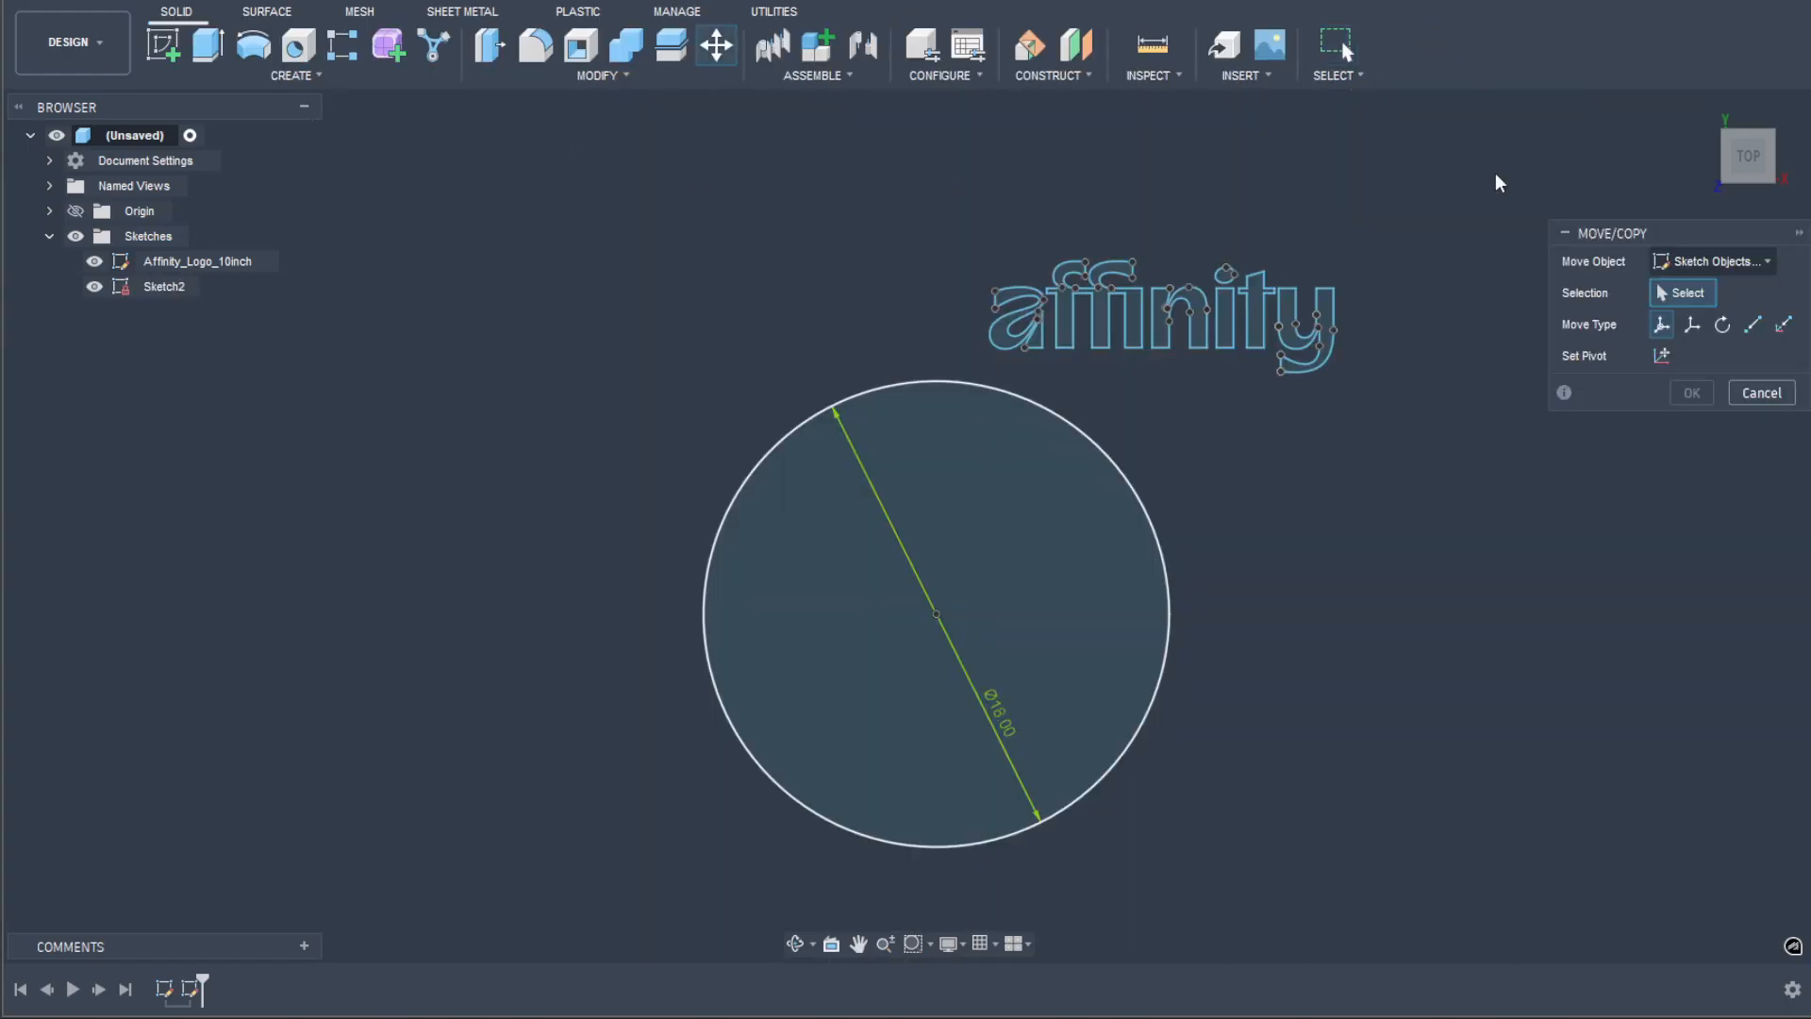
pyautogui.click(1712, 261)
pyautogui.click(1707, 370)
pyautogui.moveTo(1474, 207)
pyautogui.mouseDown()
pyautogui.moveTo(1349, 267)
pyautogui.moveTo(955, 384)
pyautogui.mouseUp()
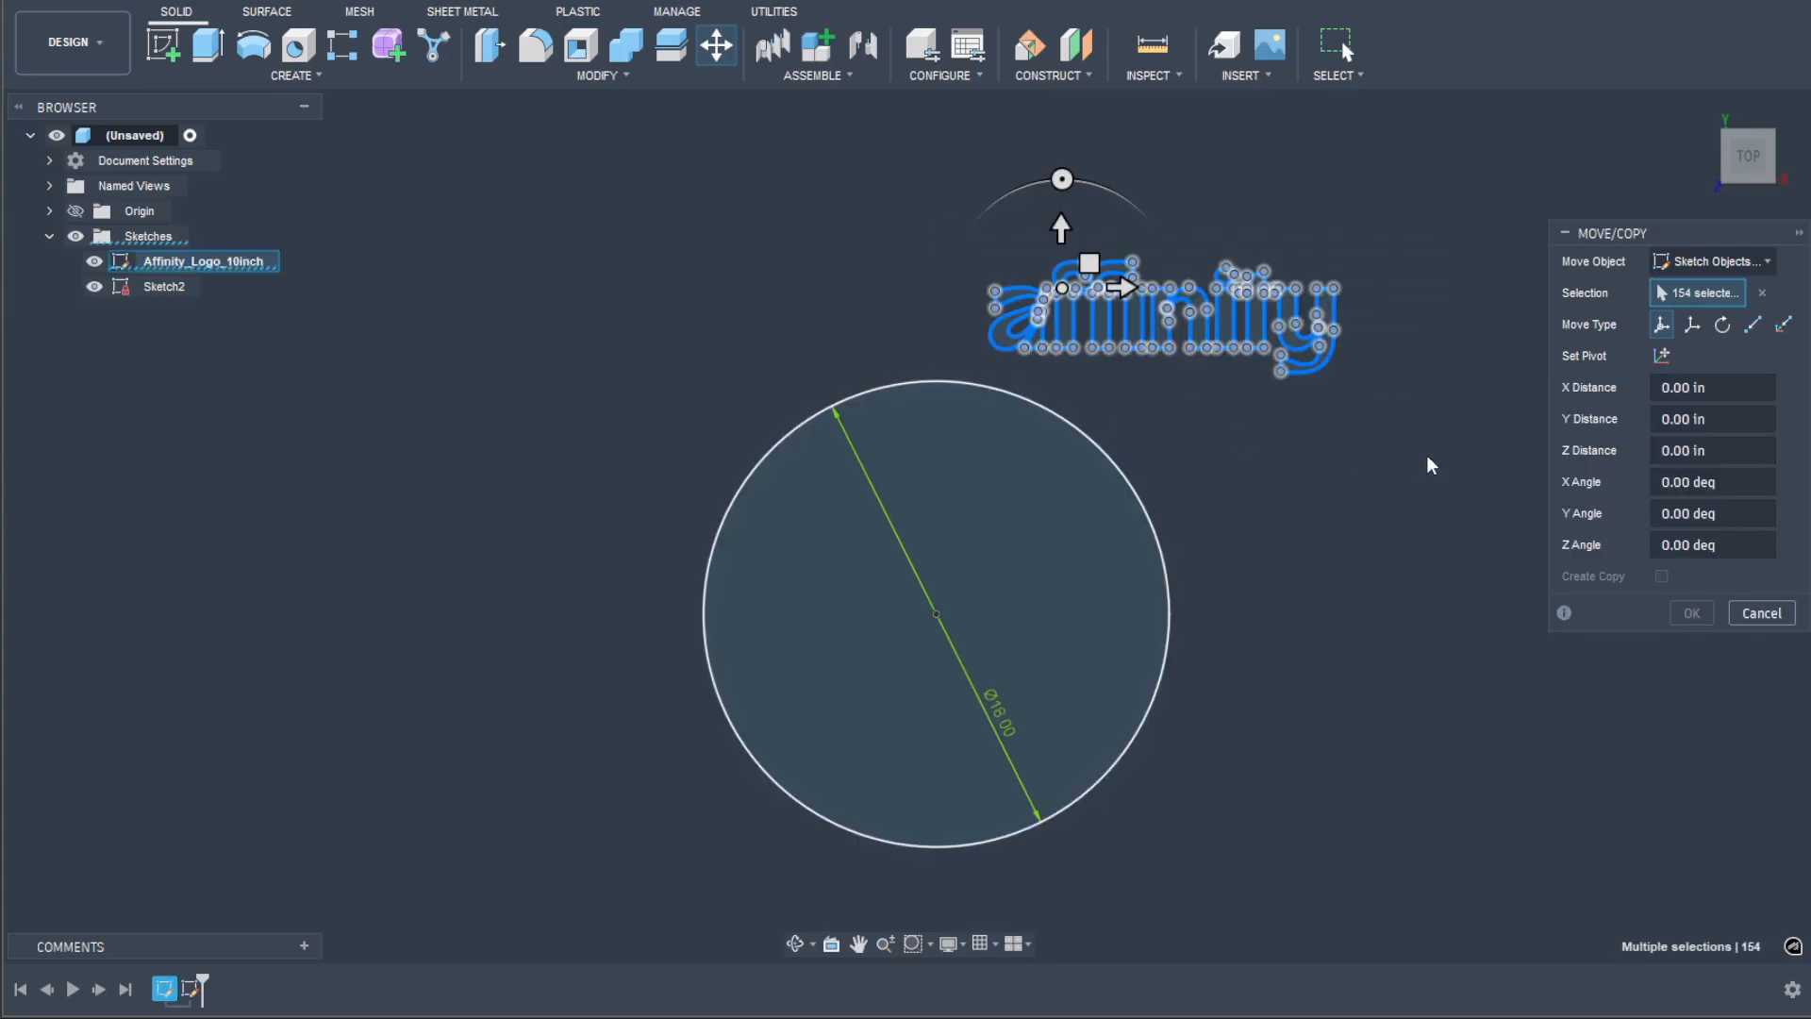
pyautogui.moveTo(1089, 264)
pyautogui.mouseDown()
pyautogui.moveTo(1021, 422)
pyautogui.moveTo(887, 551)
pyautogui.moveTo(820, 557)
pyautogui.moveTo(857, 548)
pyautogui.moveTo(836, 473)
pyautogui.moveTo(845, 565)
pyautogui.moveTo(852, 514)
pyautogui.mouseUp()
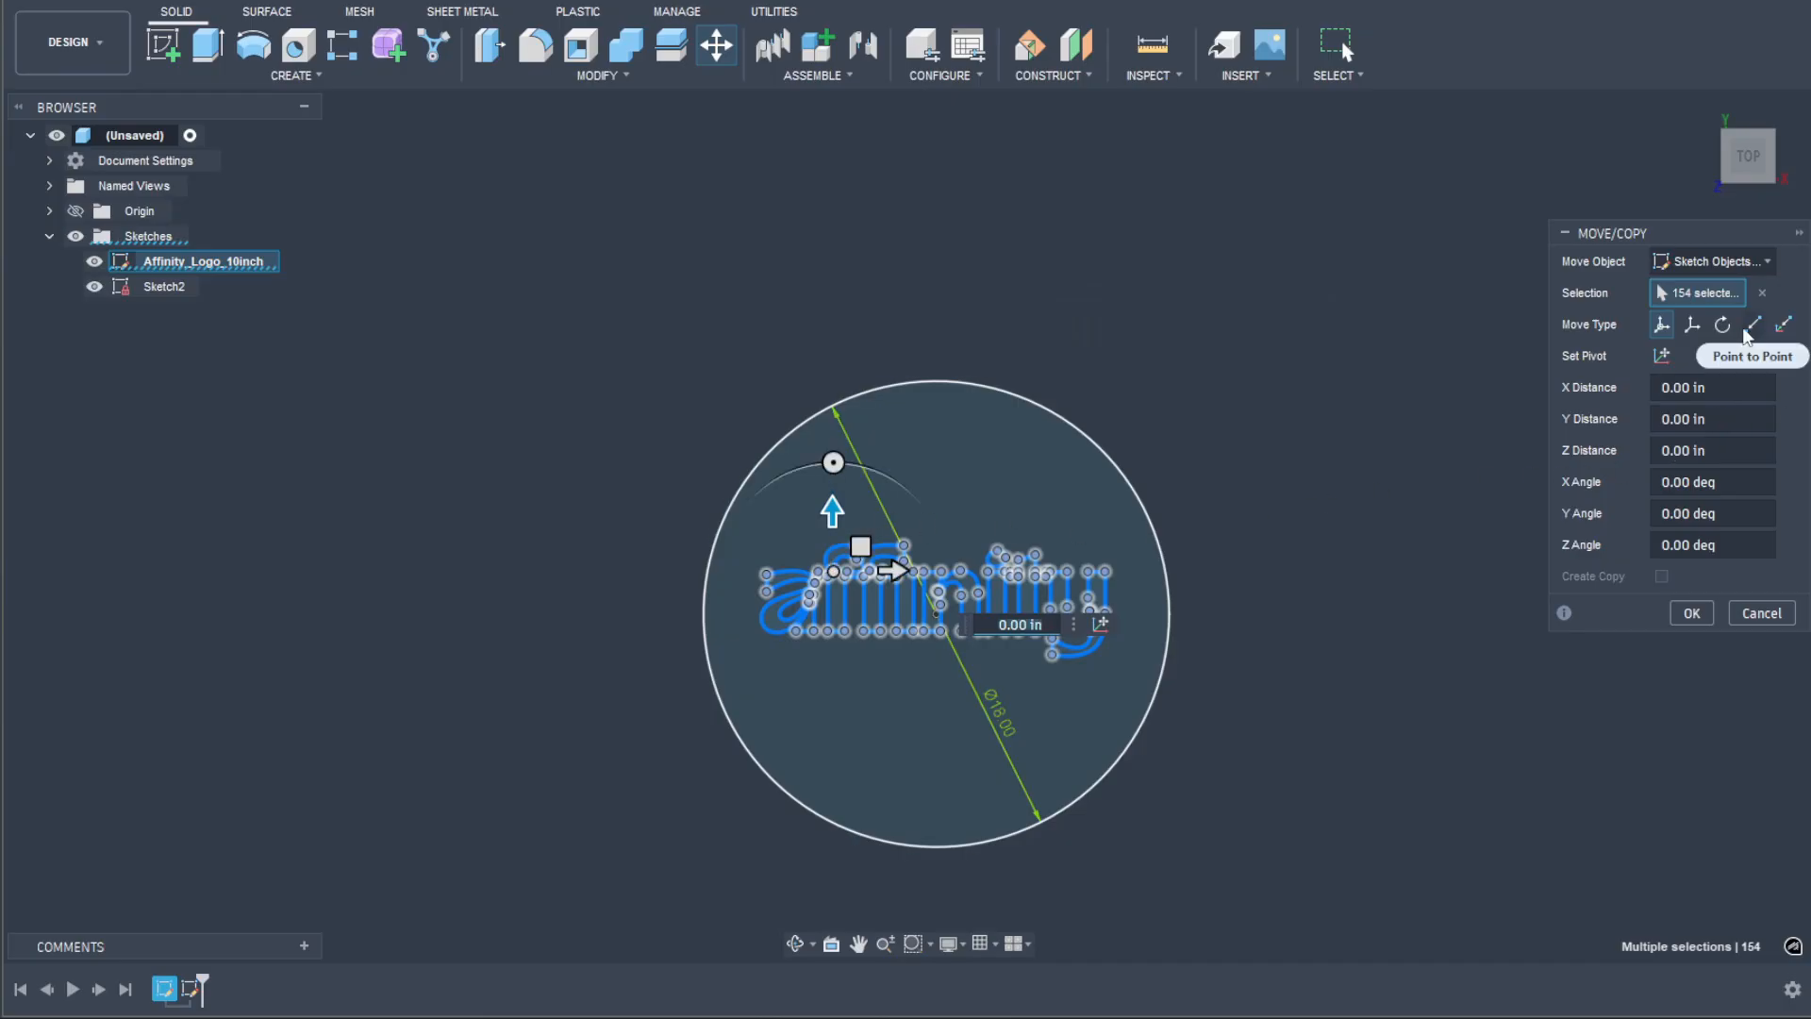
pyautogui.click(1760, 613)
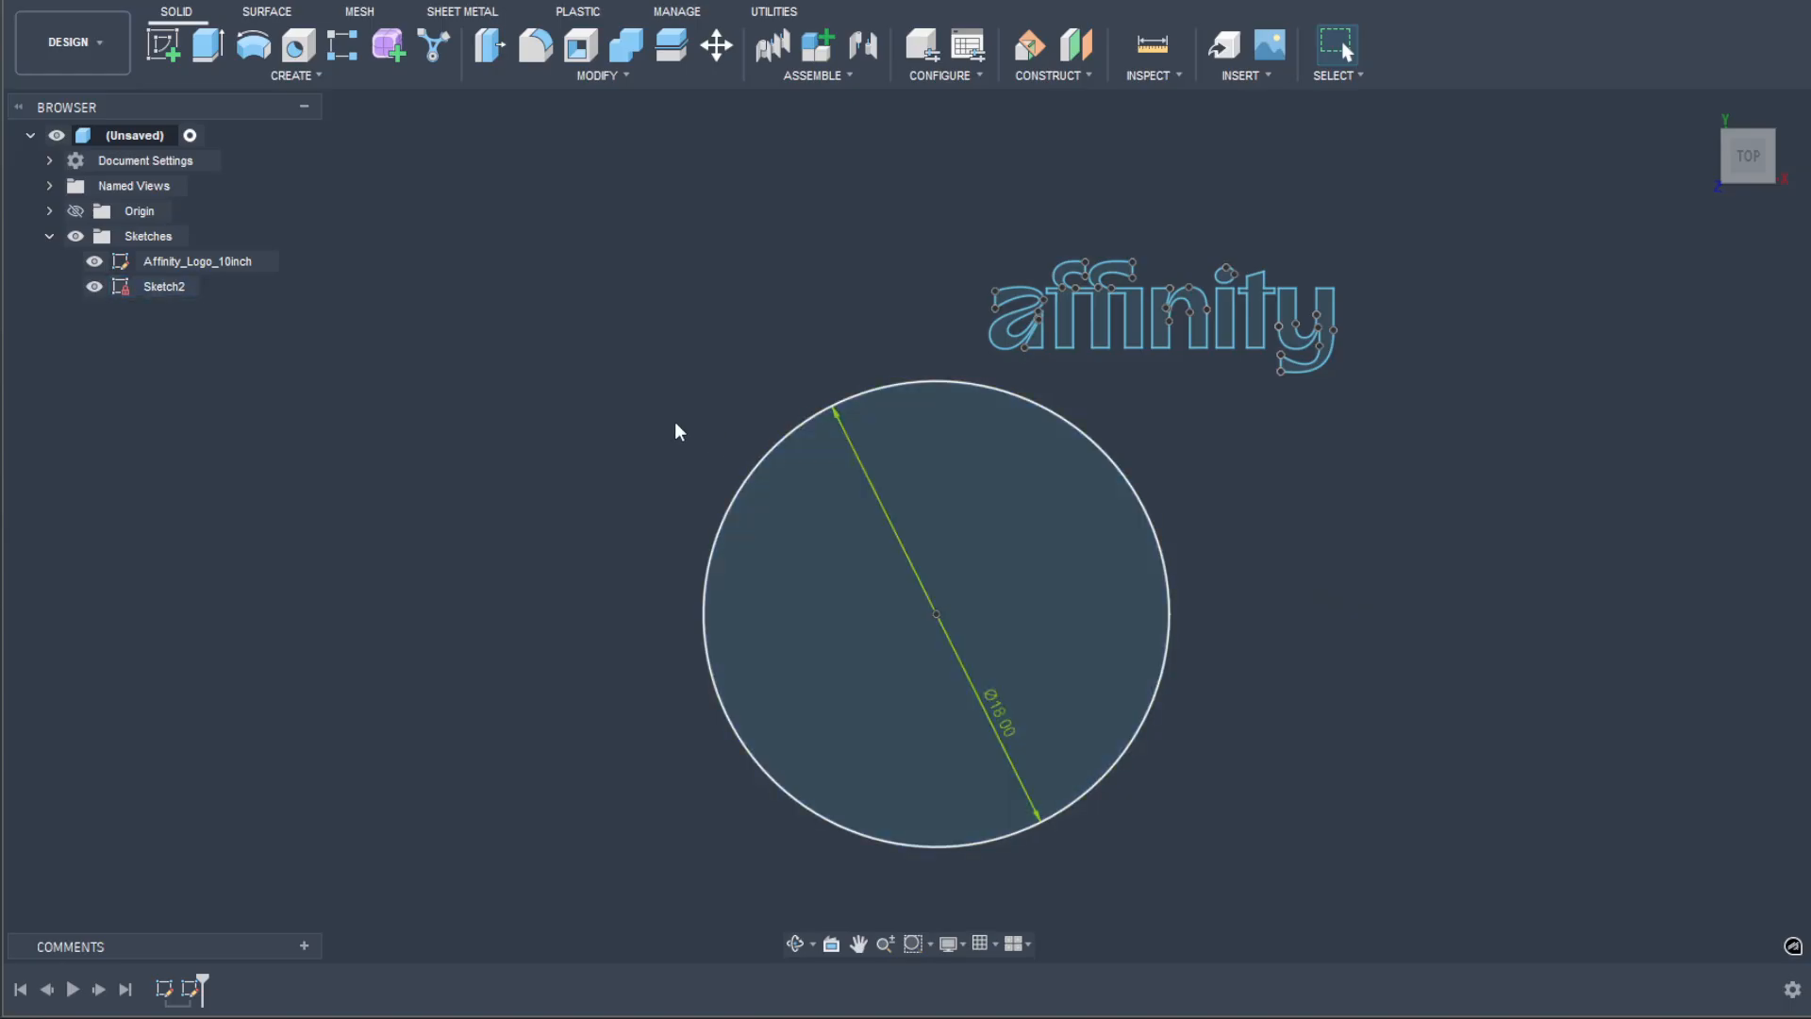
# Step: Switch to Affinity's Vector workspace and create a new document in inches, 20 in wide and 20 in high
pyautogui.click(986, 929)
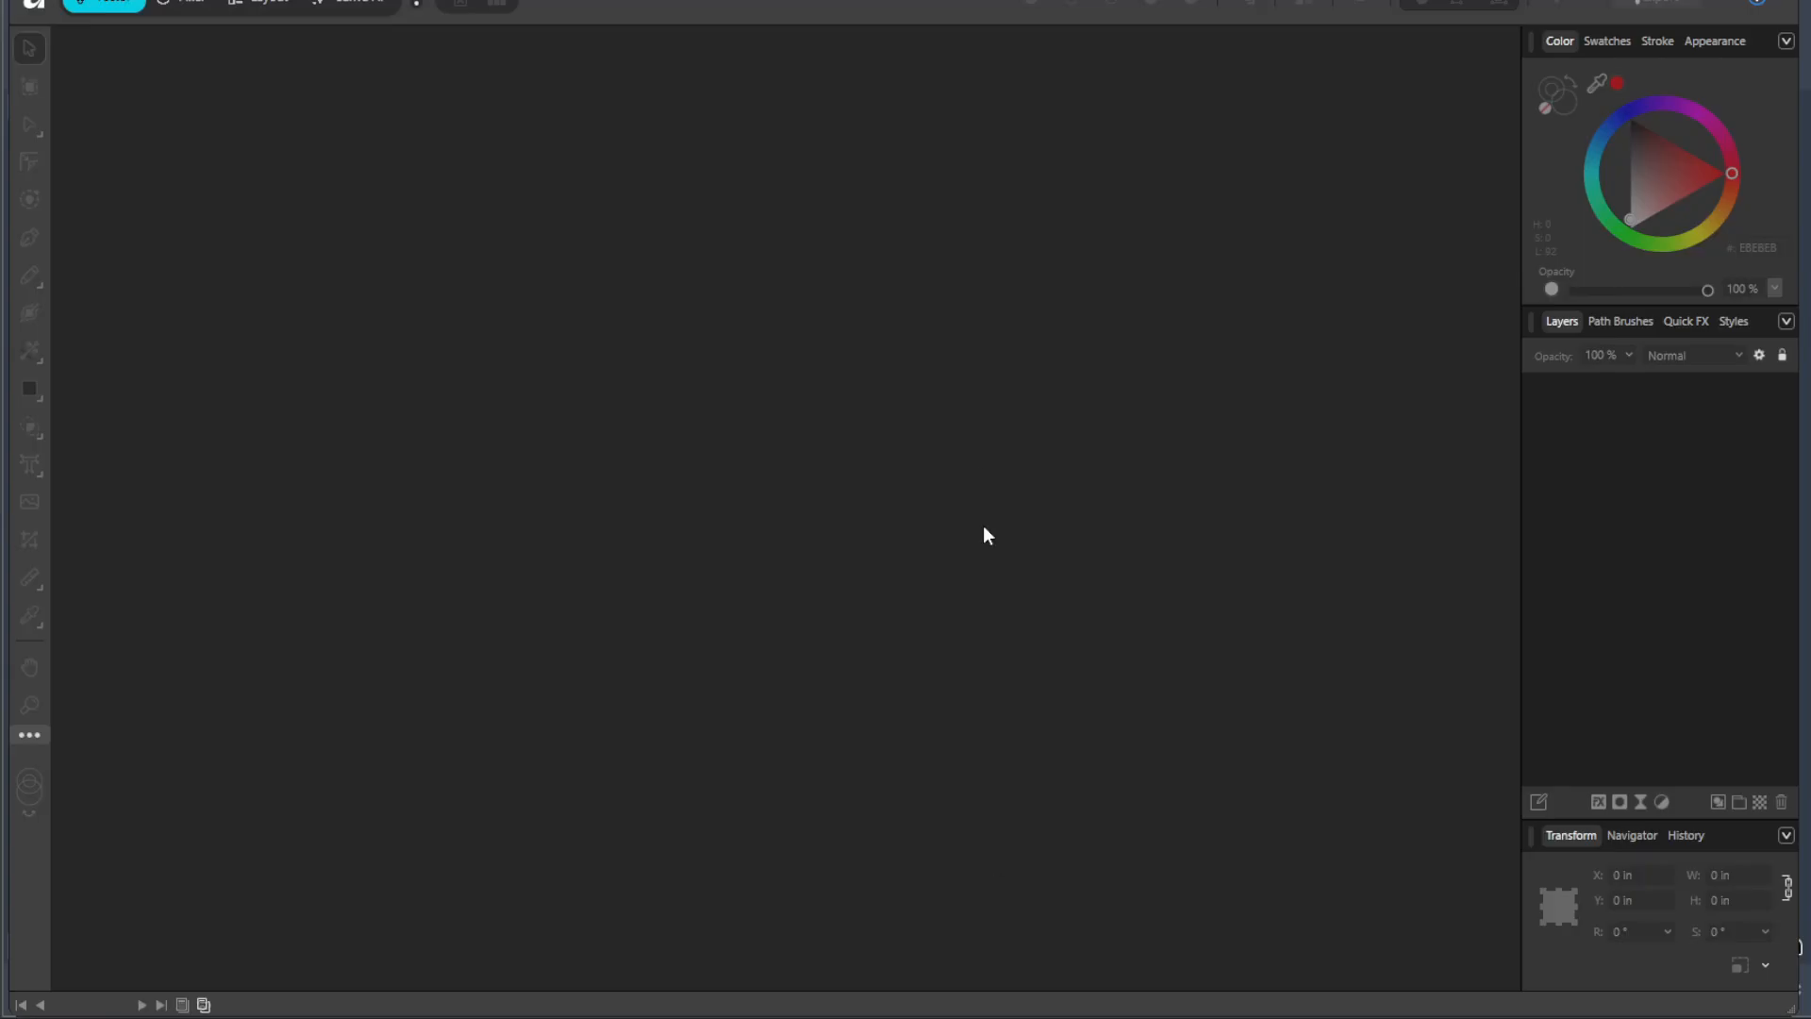
pyautogui.click(135, 5)
pyautogui.click(115, 14)
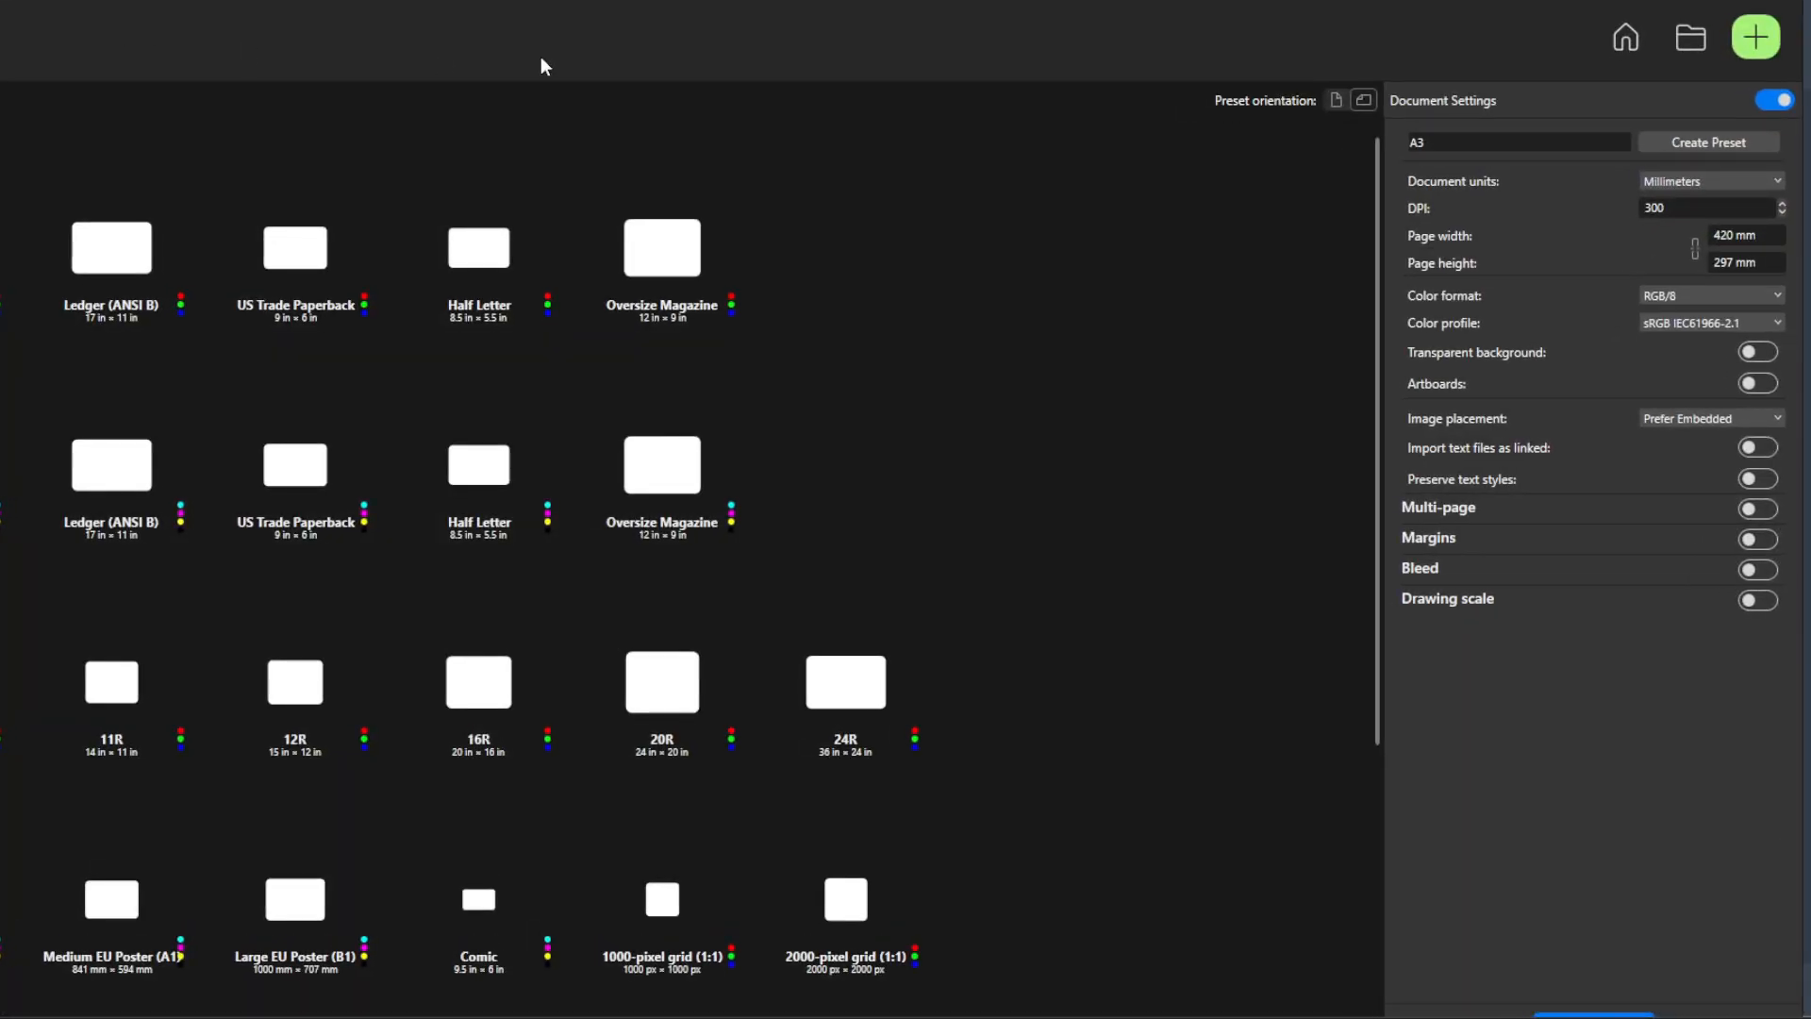
pyautogui.click(1724, 183)
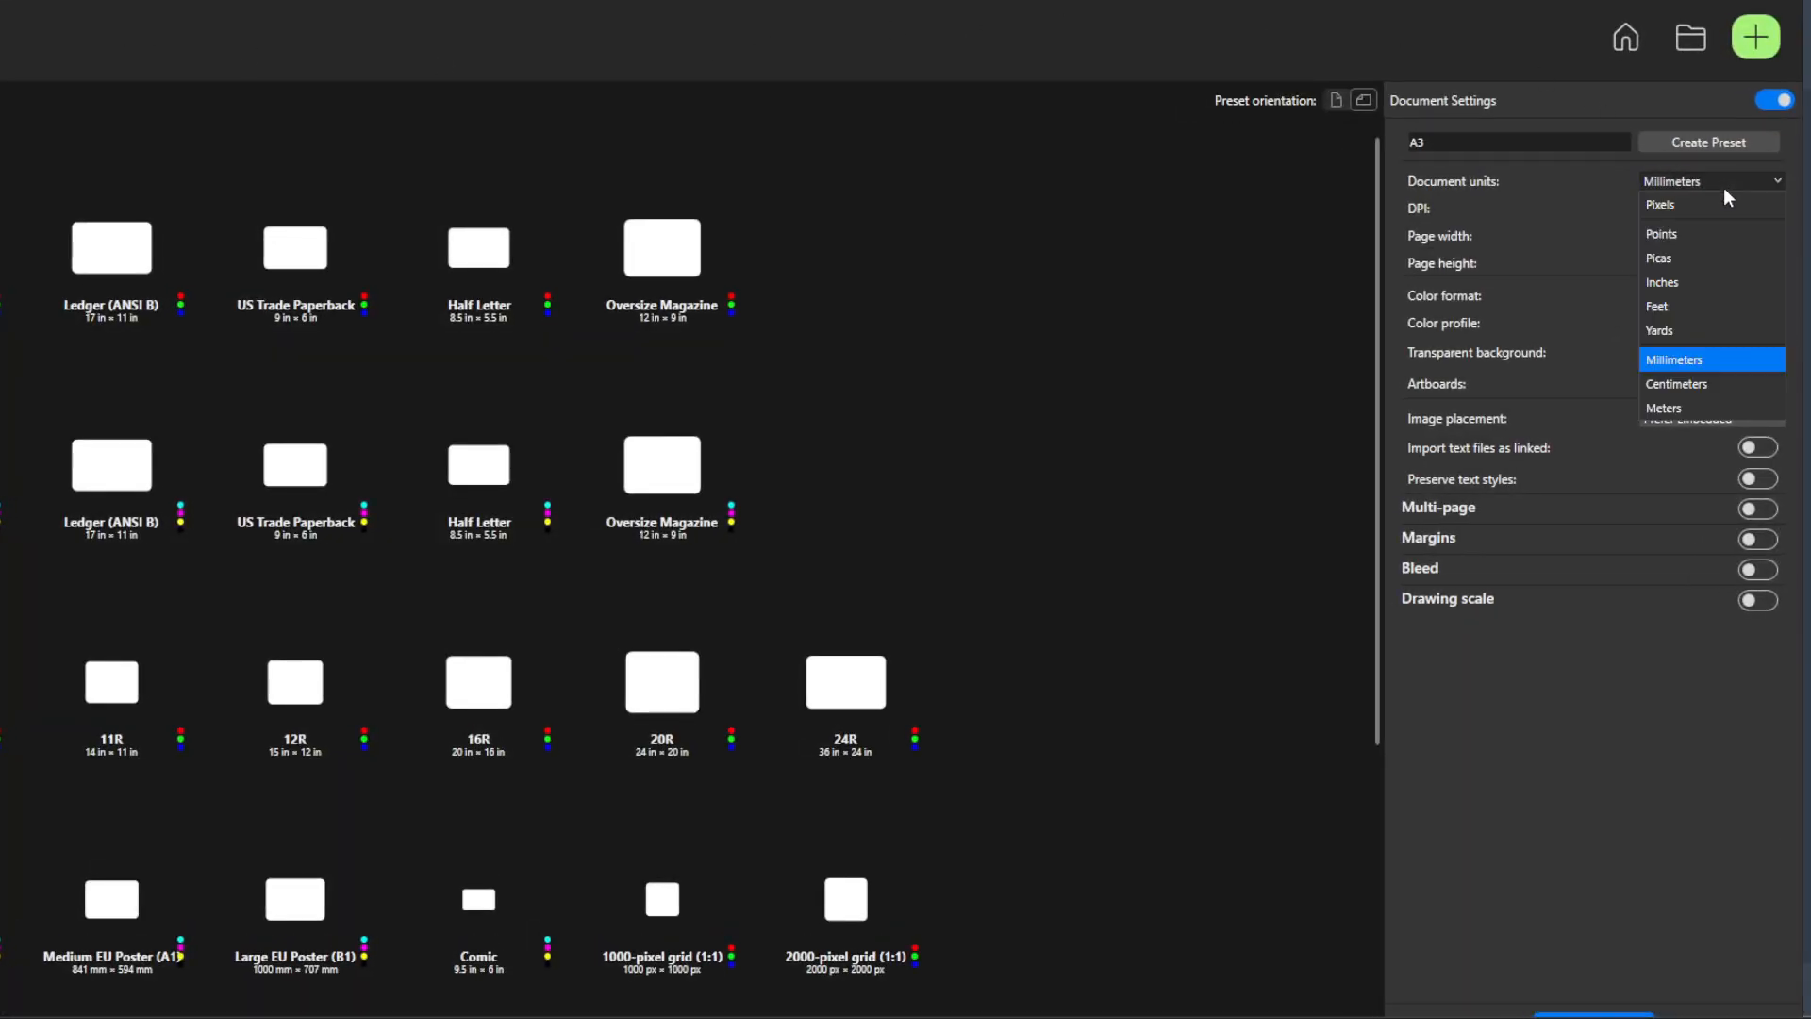
pyautogui.click(1699, 282)
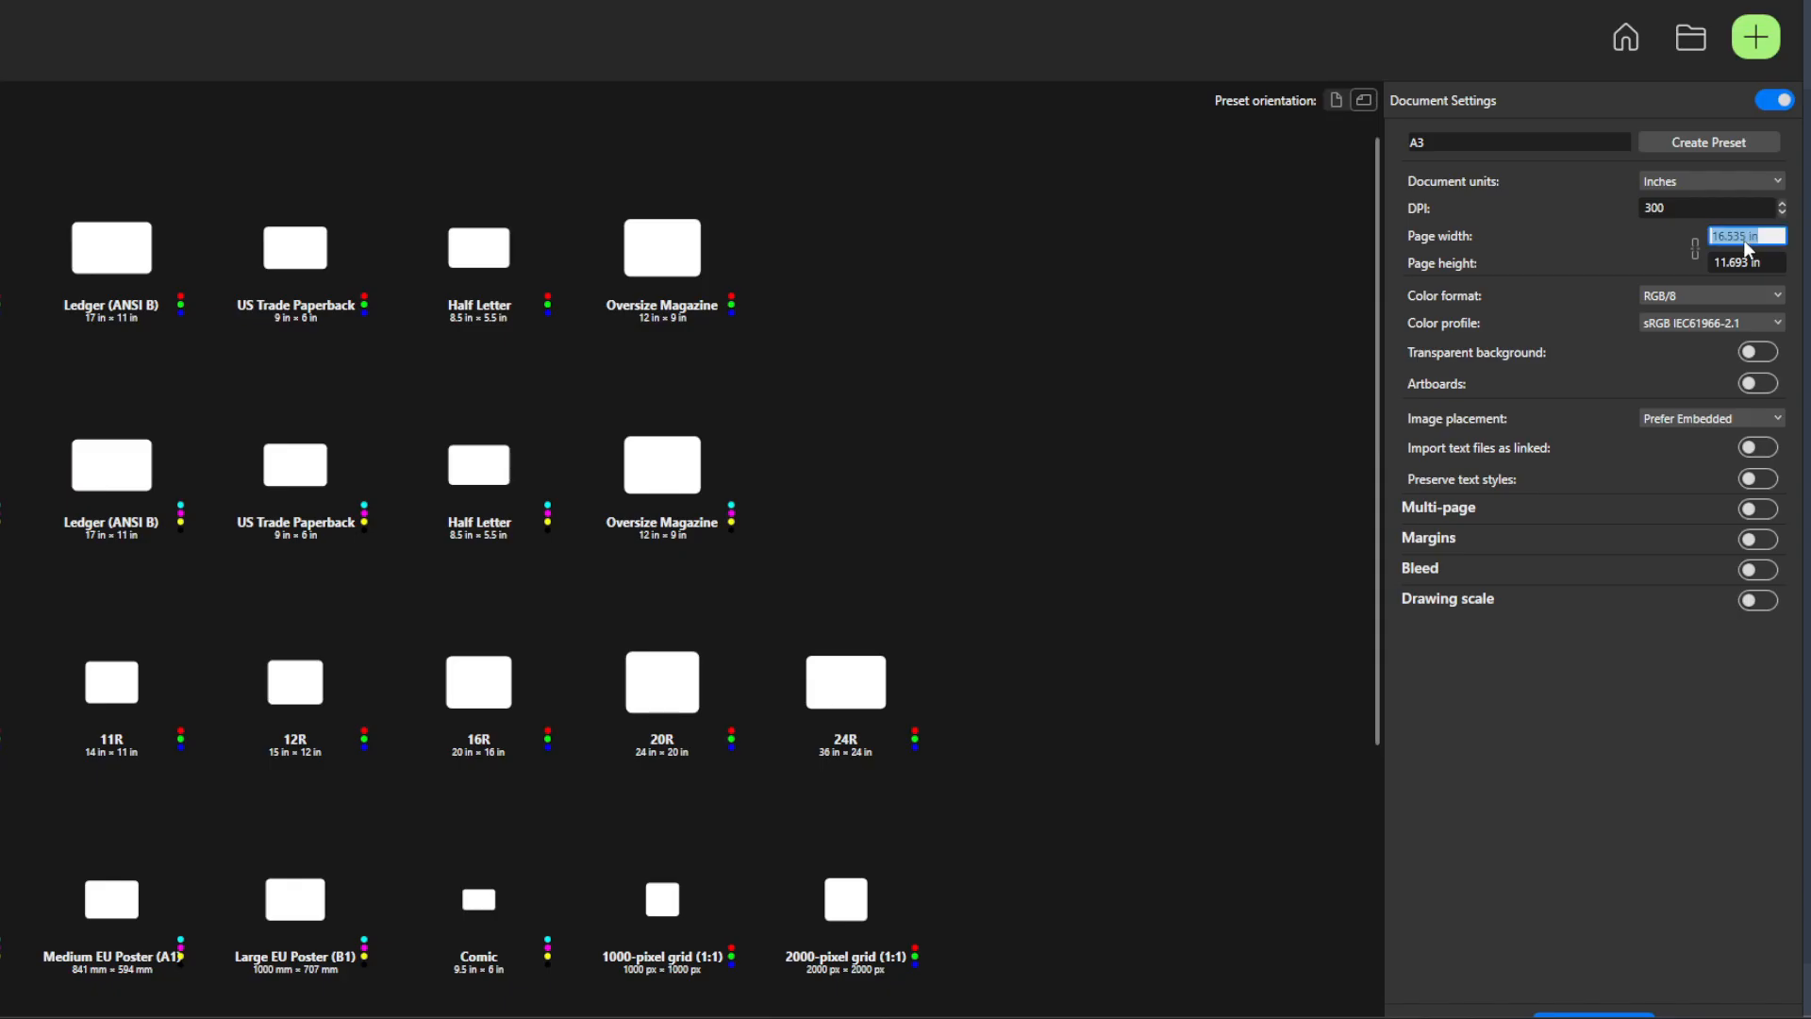
pyautogui.write('20')
pyautogui.press('Tab')
pyautogui.write('20')
pyautogui.press('Tab')
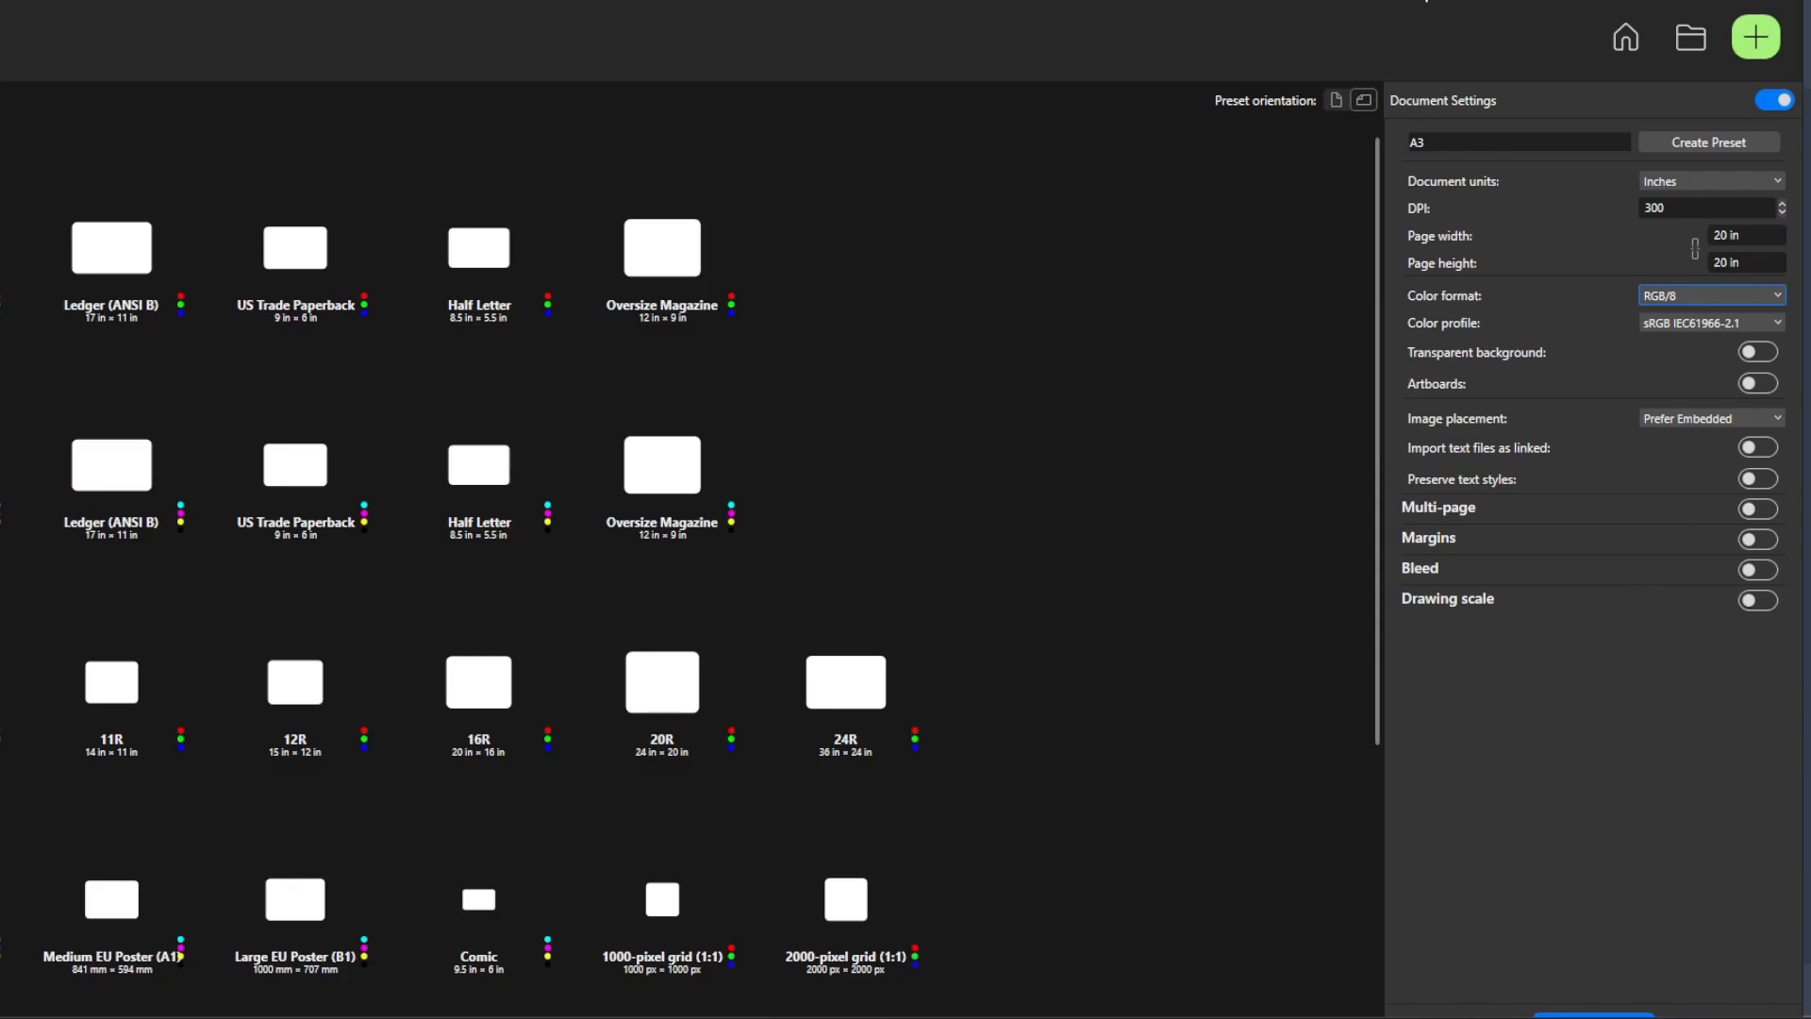
pyautogui.click(1580, 990)
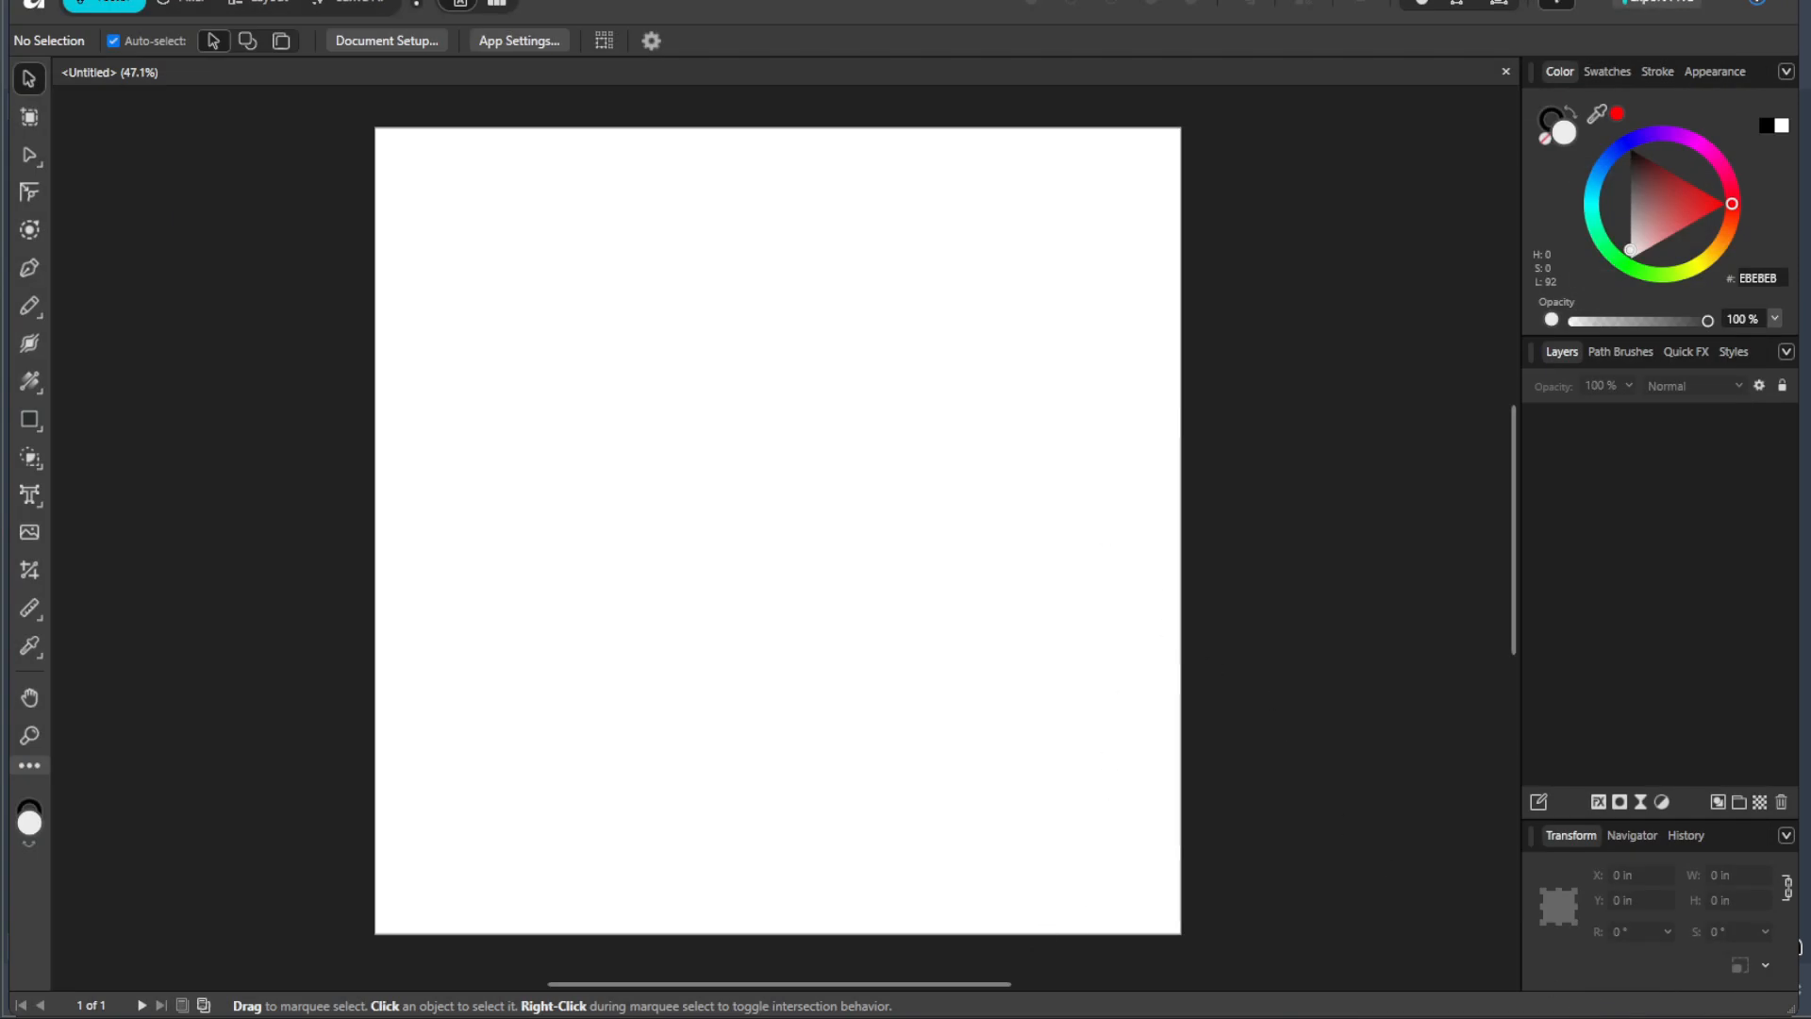
# Step: Open Affinity_Logo_2025.png from the Affinity folder on the Desktop with Affinity
pyautogui.click(811, 1017)
pyautogui.moveTo(744, 262); pyautogui.dragTo(750, 294)
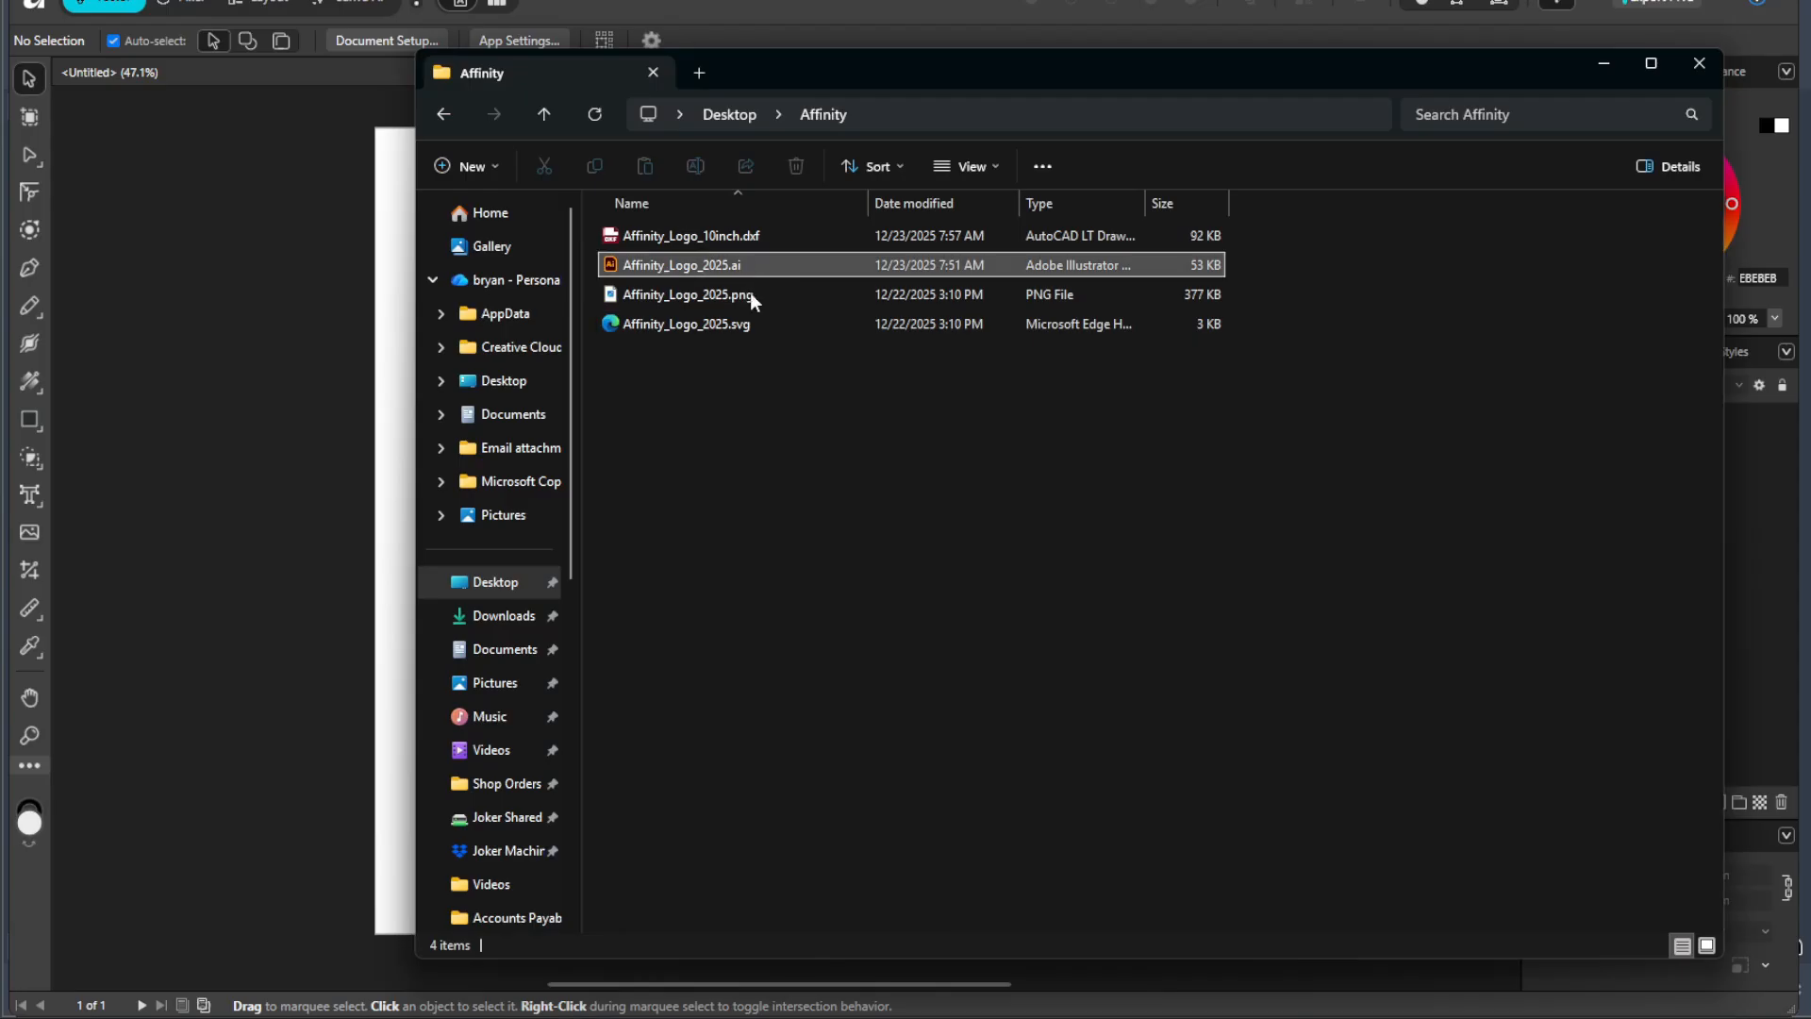
pyautogui.click(750, 294)
pyautogui.click(749, 320)
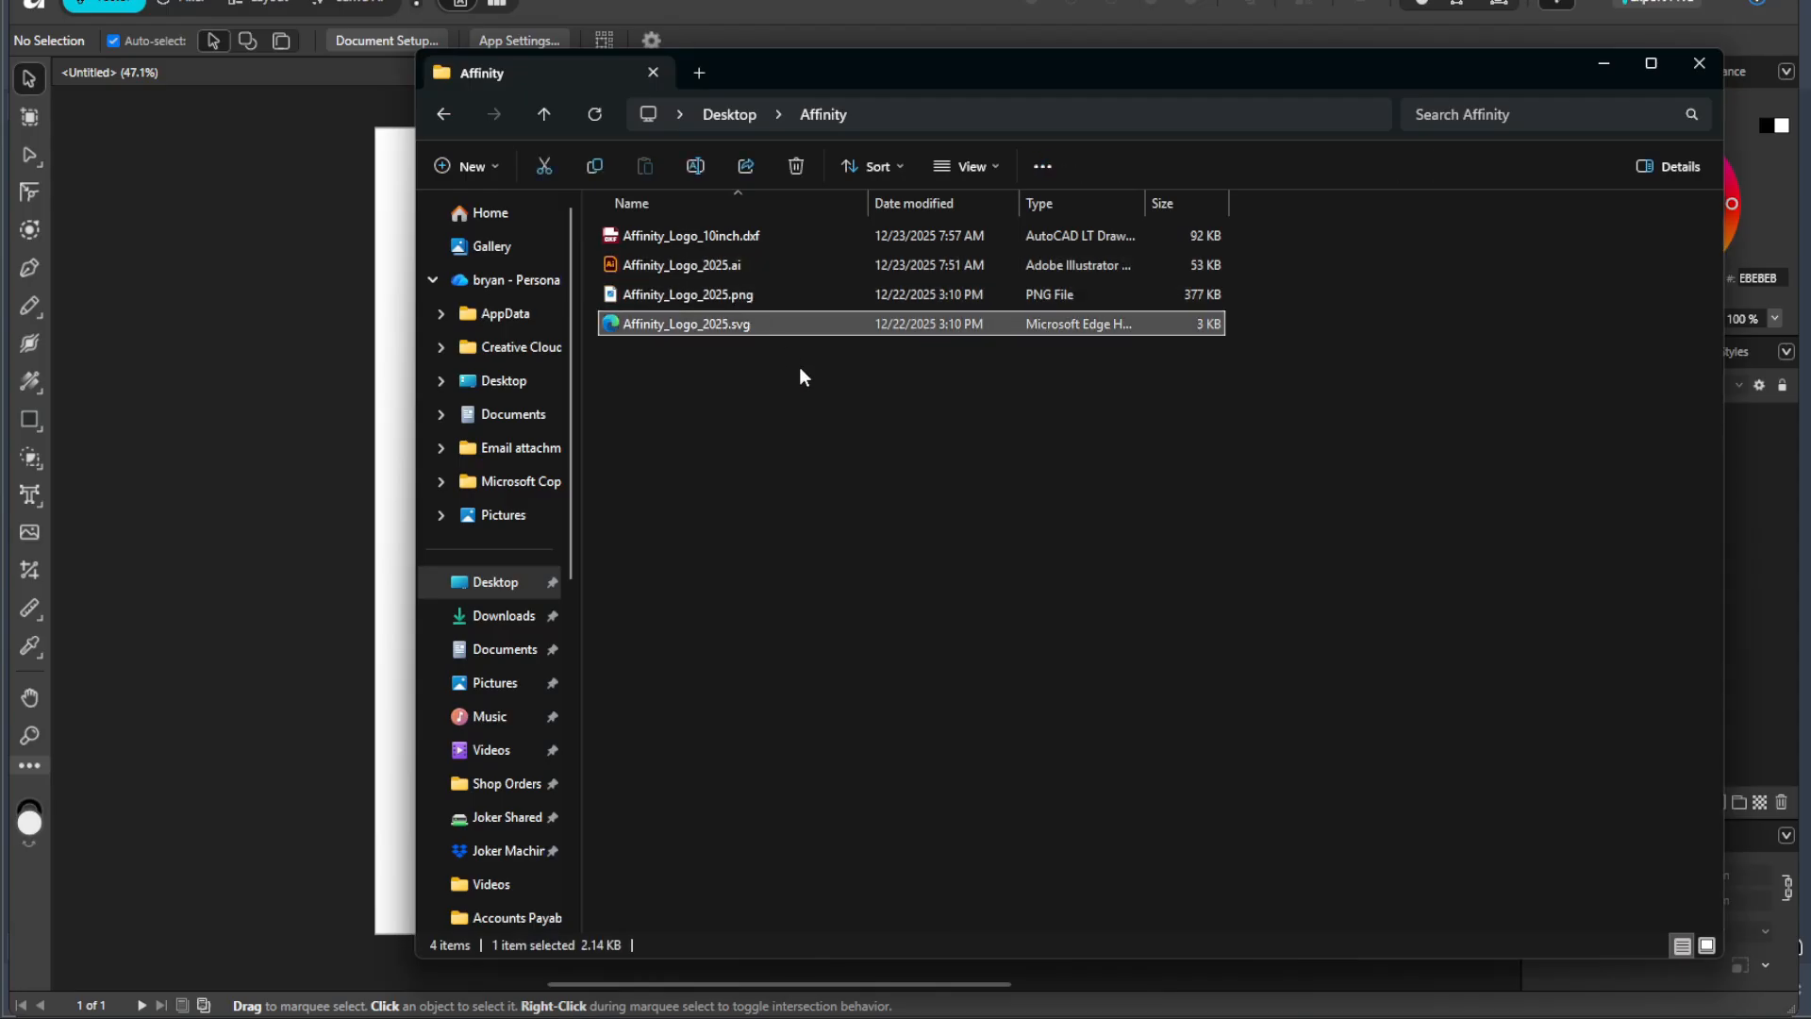
pyautogui.rightClick(737, 296)
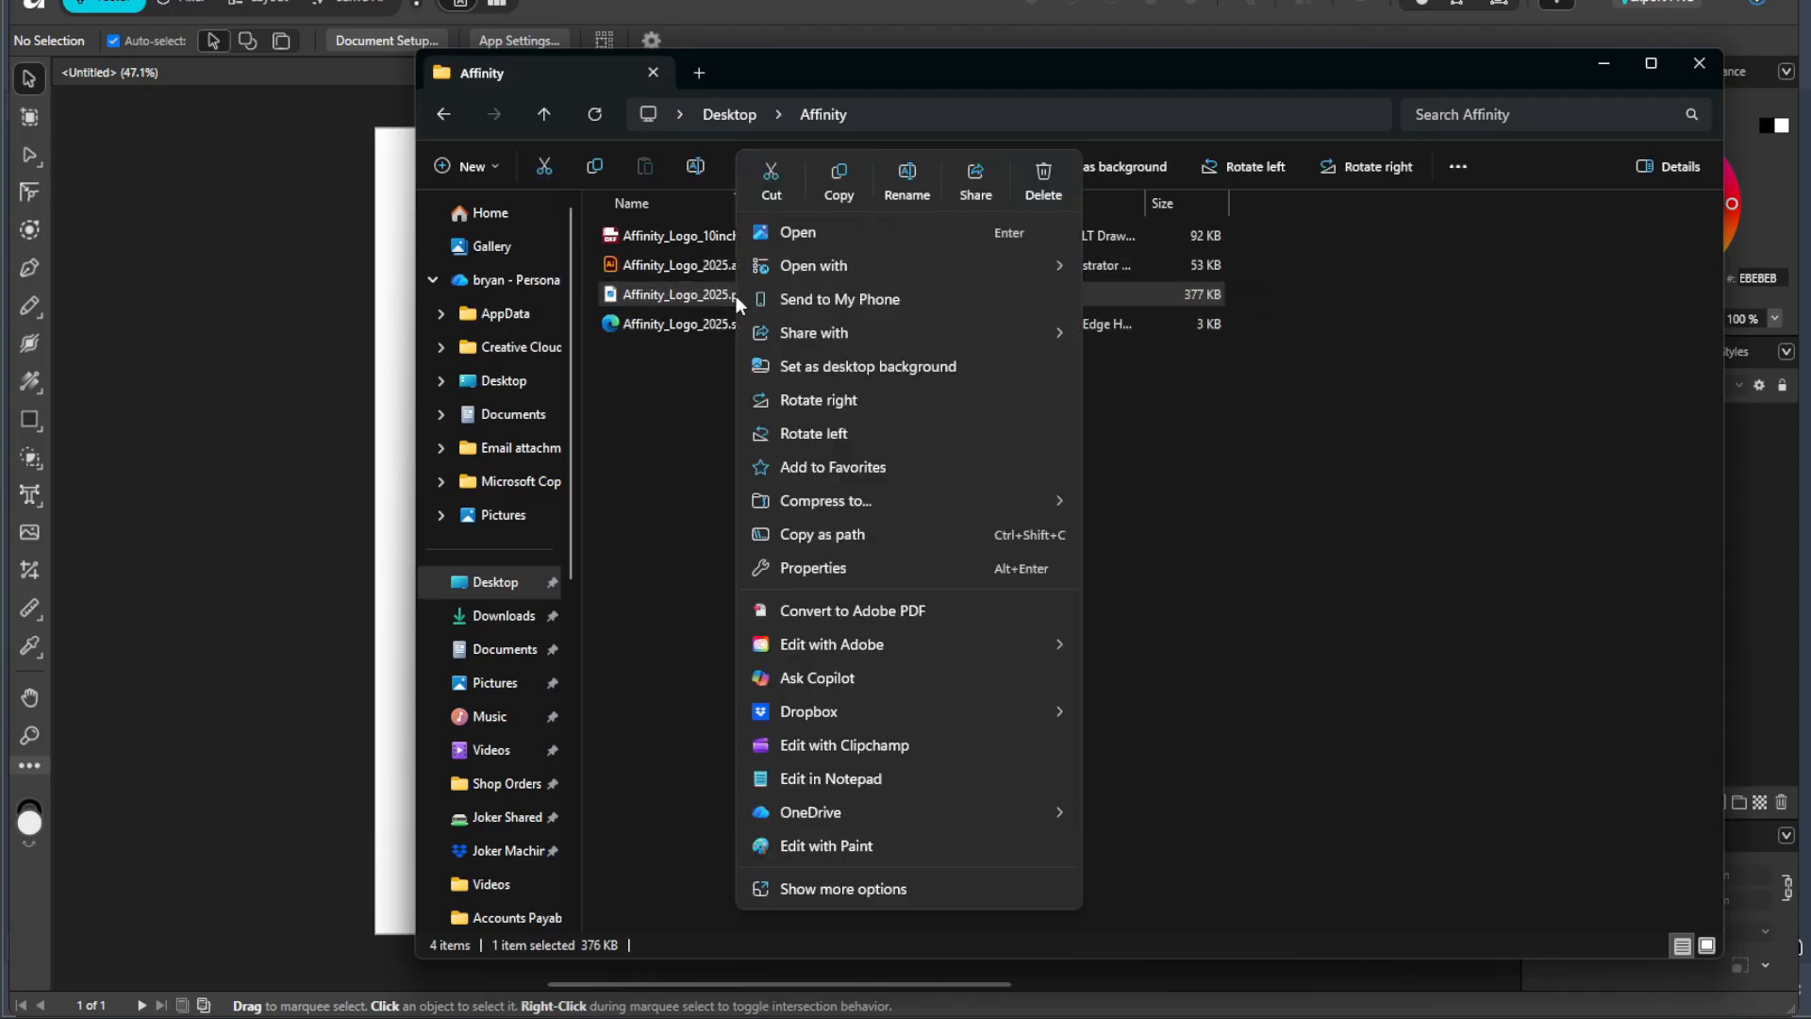
pyautogui.moveTo(943, 258)
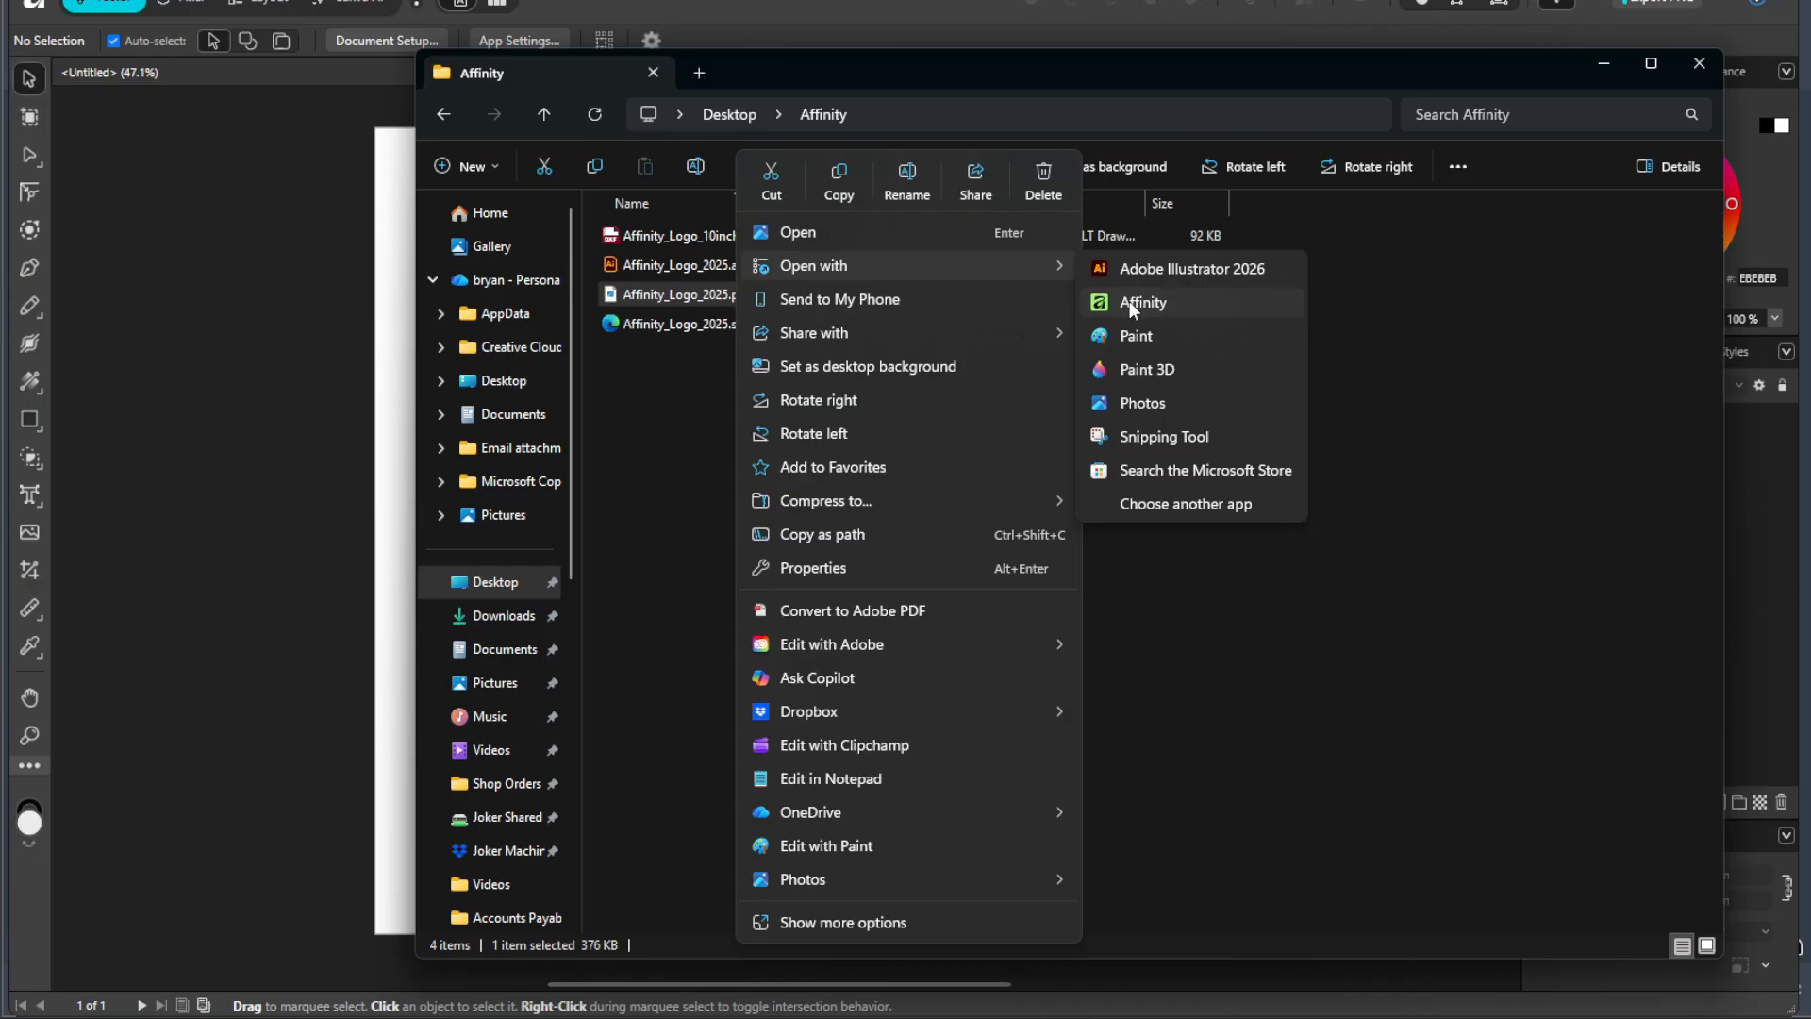
pyautogui.click(1129, 302)
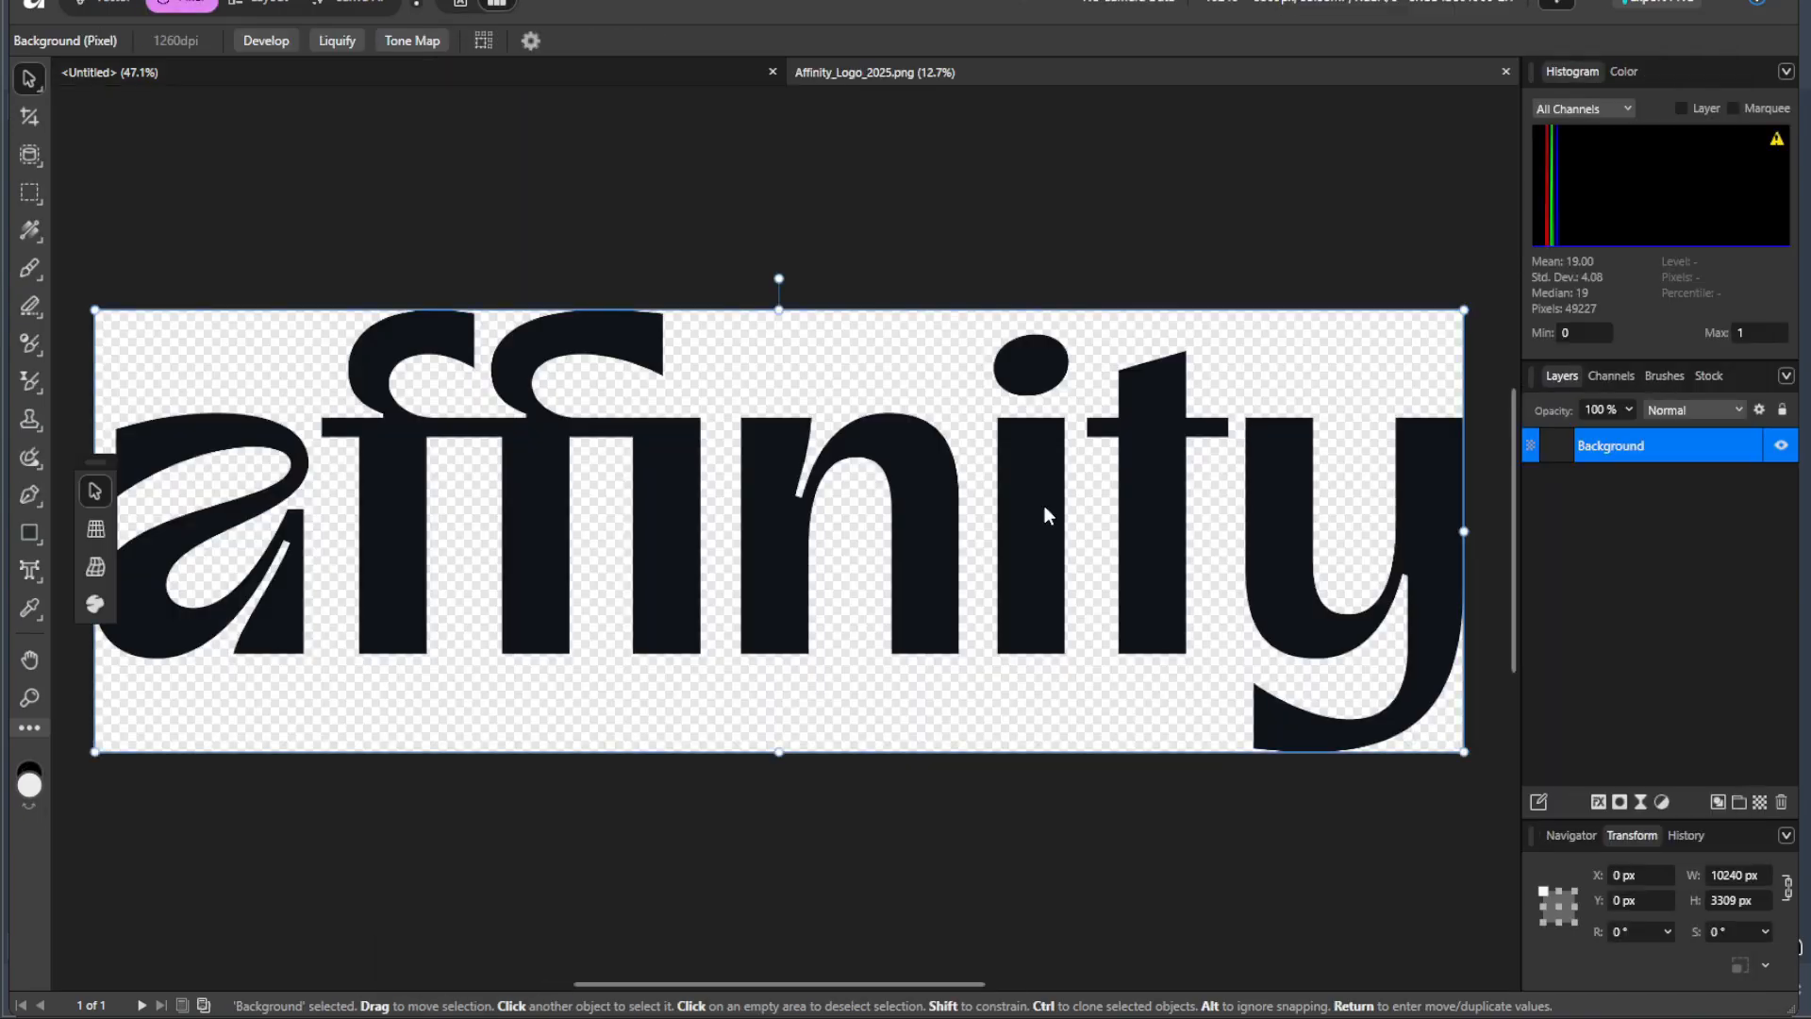
# Step: Copy the logo image into the untitled 20 in document and place it at about X 5.94 in, Y 6.49 in
pyautogui.moveTo(911, 516); pyautogui.dragTo(940, 536)
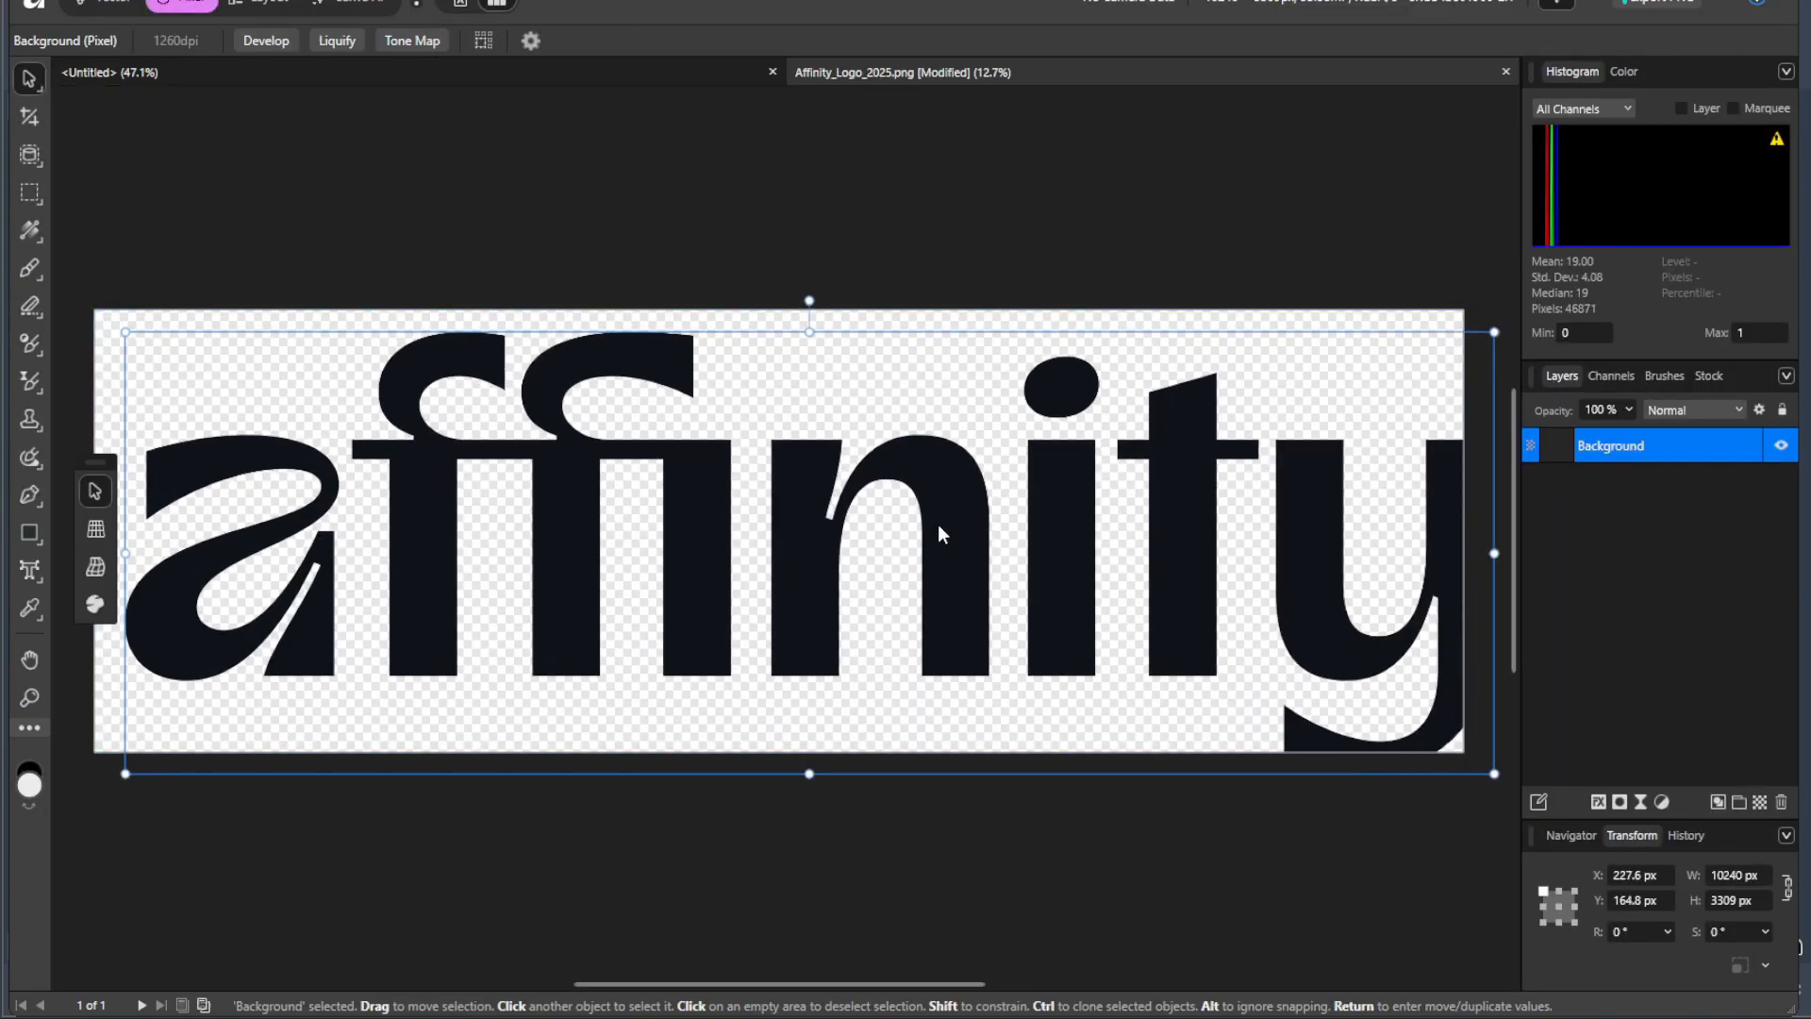
pyautogui.rightClick(645, 377)
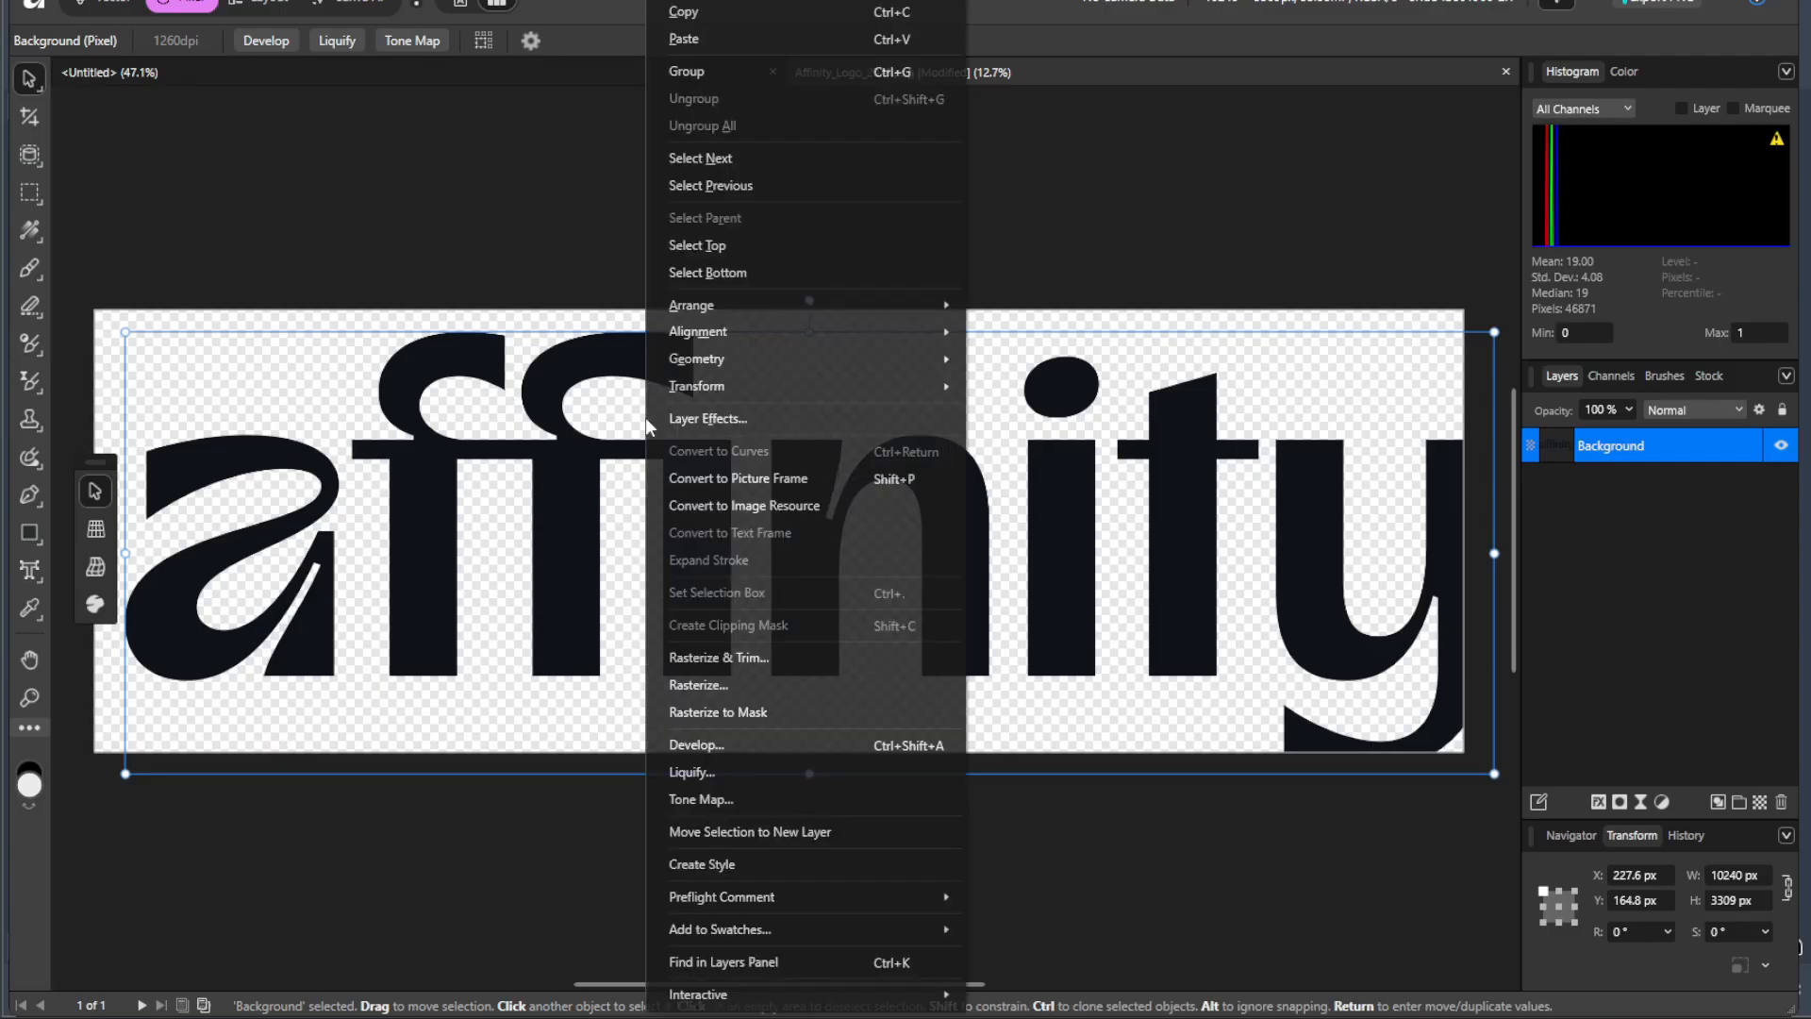
pyautogui.click(728, 14)
pyautogui.click(636, 71)
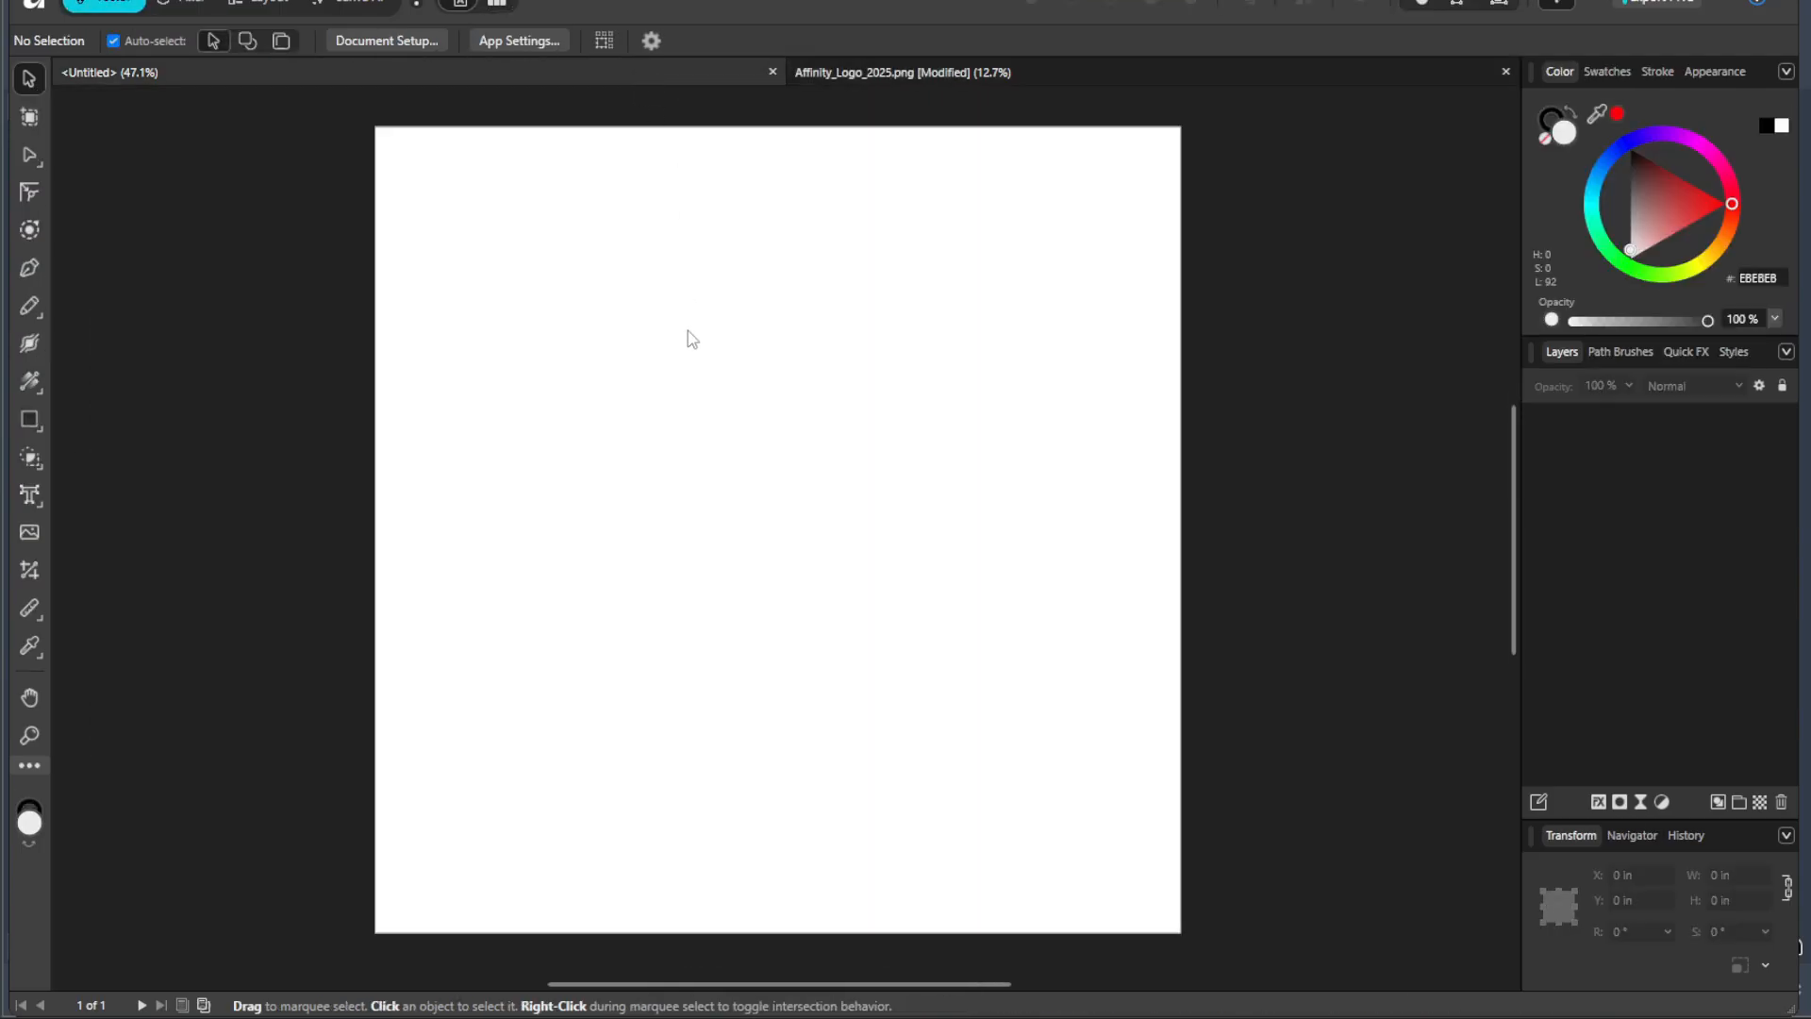
pyautogui.rightClick(557, 221)
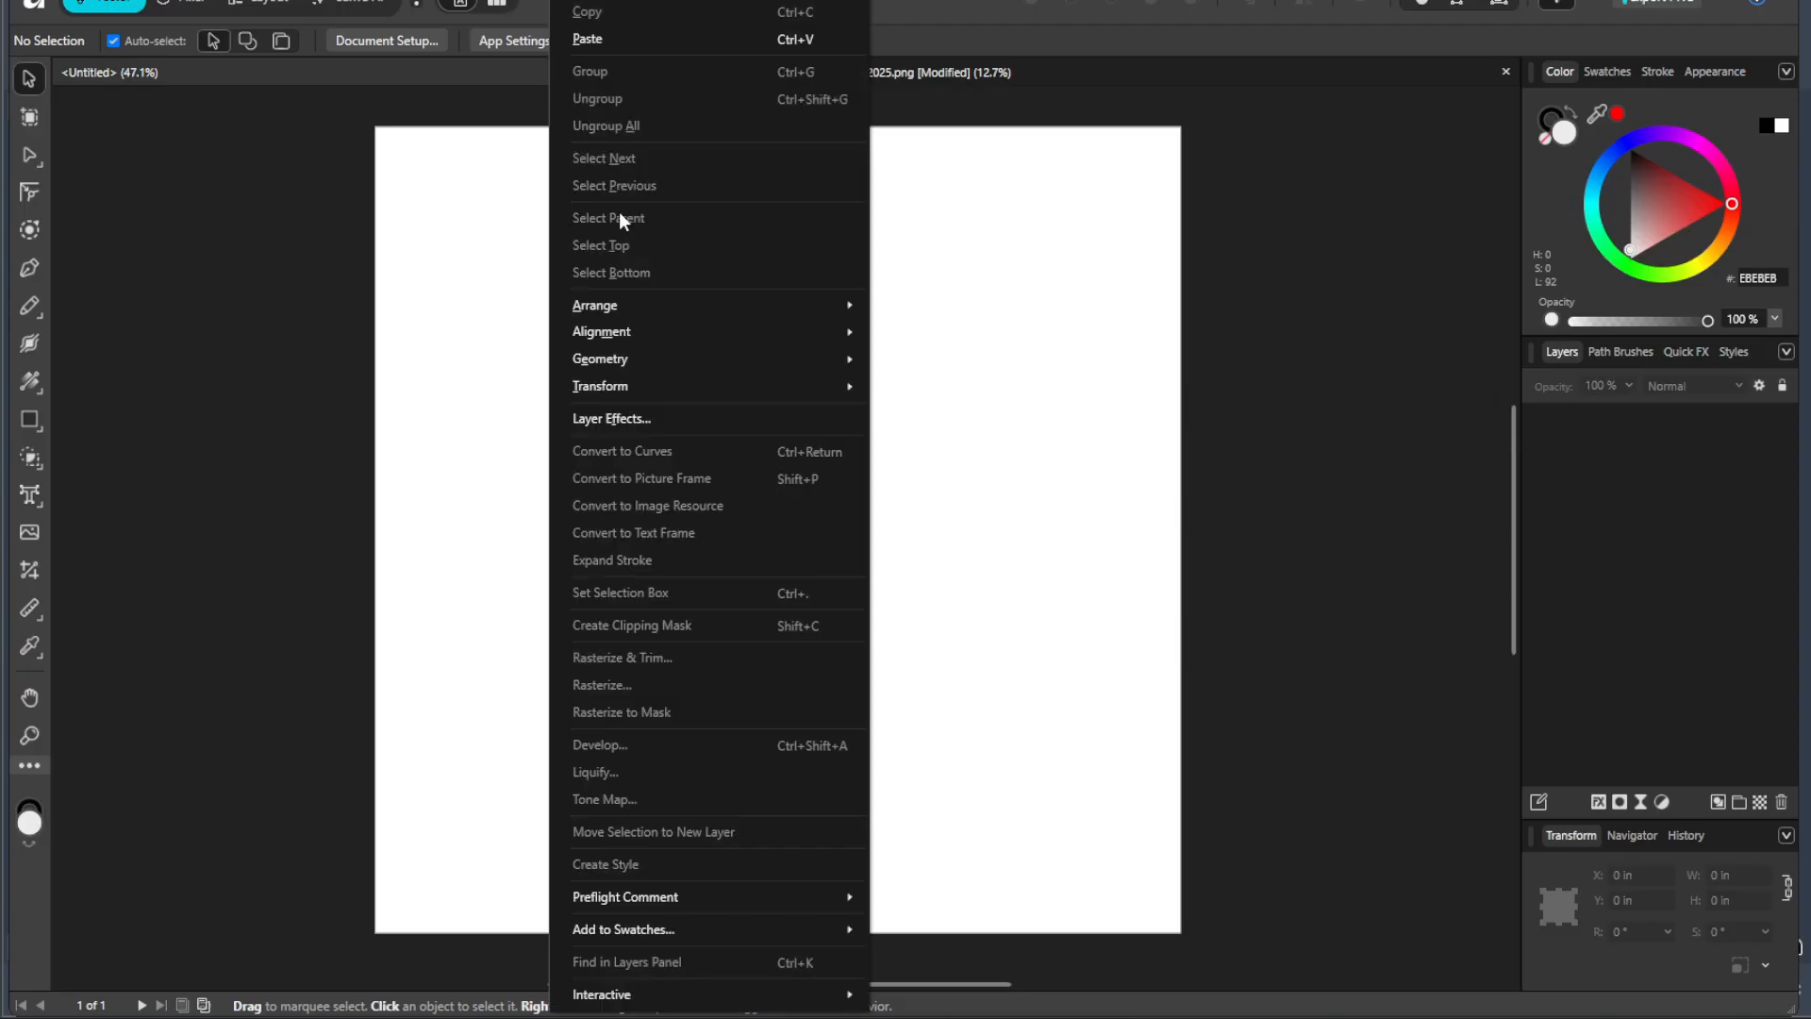
pyautogui.click(624, 49)
pyautogui.moveTo(645, 229); pyautogui.dragTo(815, 472)
pyautogui.click(1010, 364)
pyautogui.moveTo(945, 360); pyautogui.dragTo(491, 600)
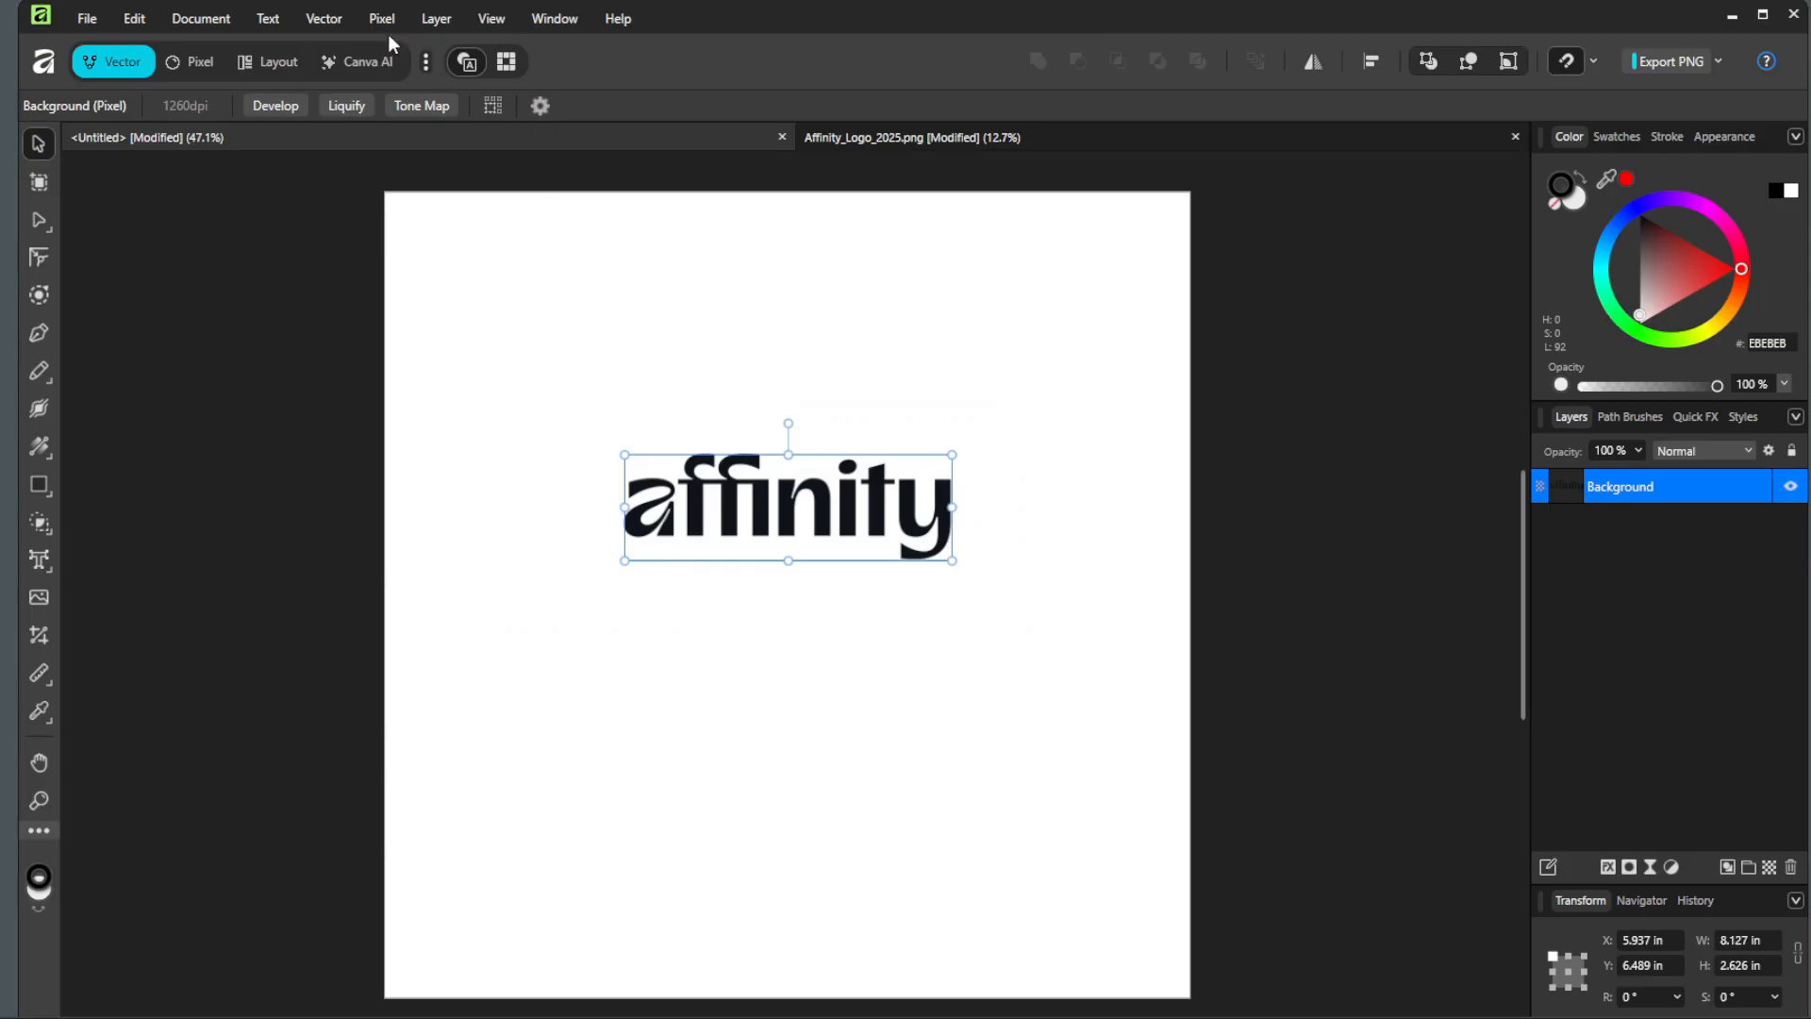
# Step: Convert the placed logo image to vector curves with Image Trace at 50% edge threshold and 40% curve fitting tolerance
pyautogui.click(338, 26)
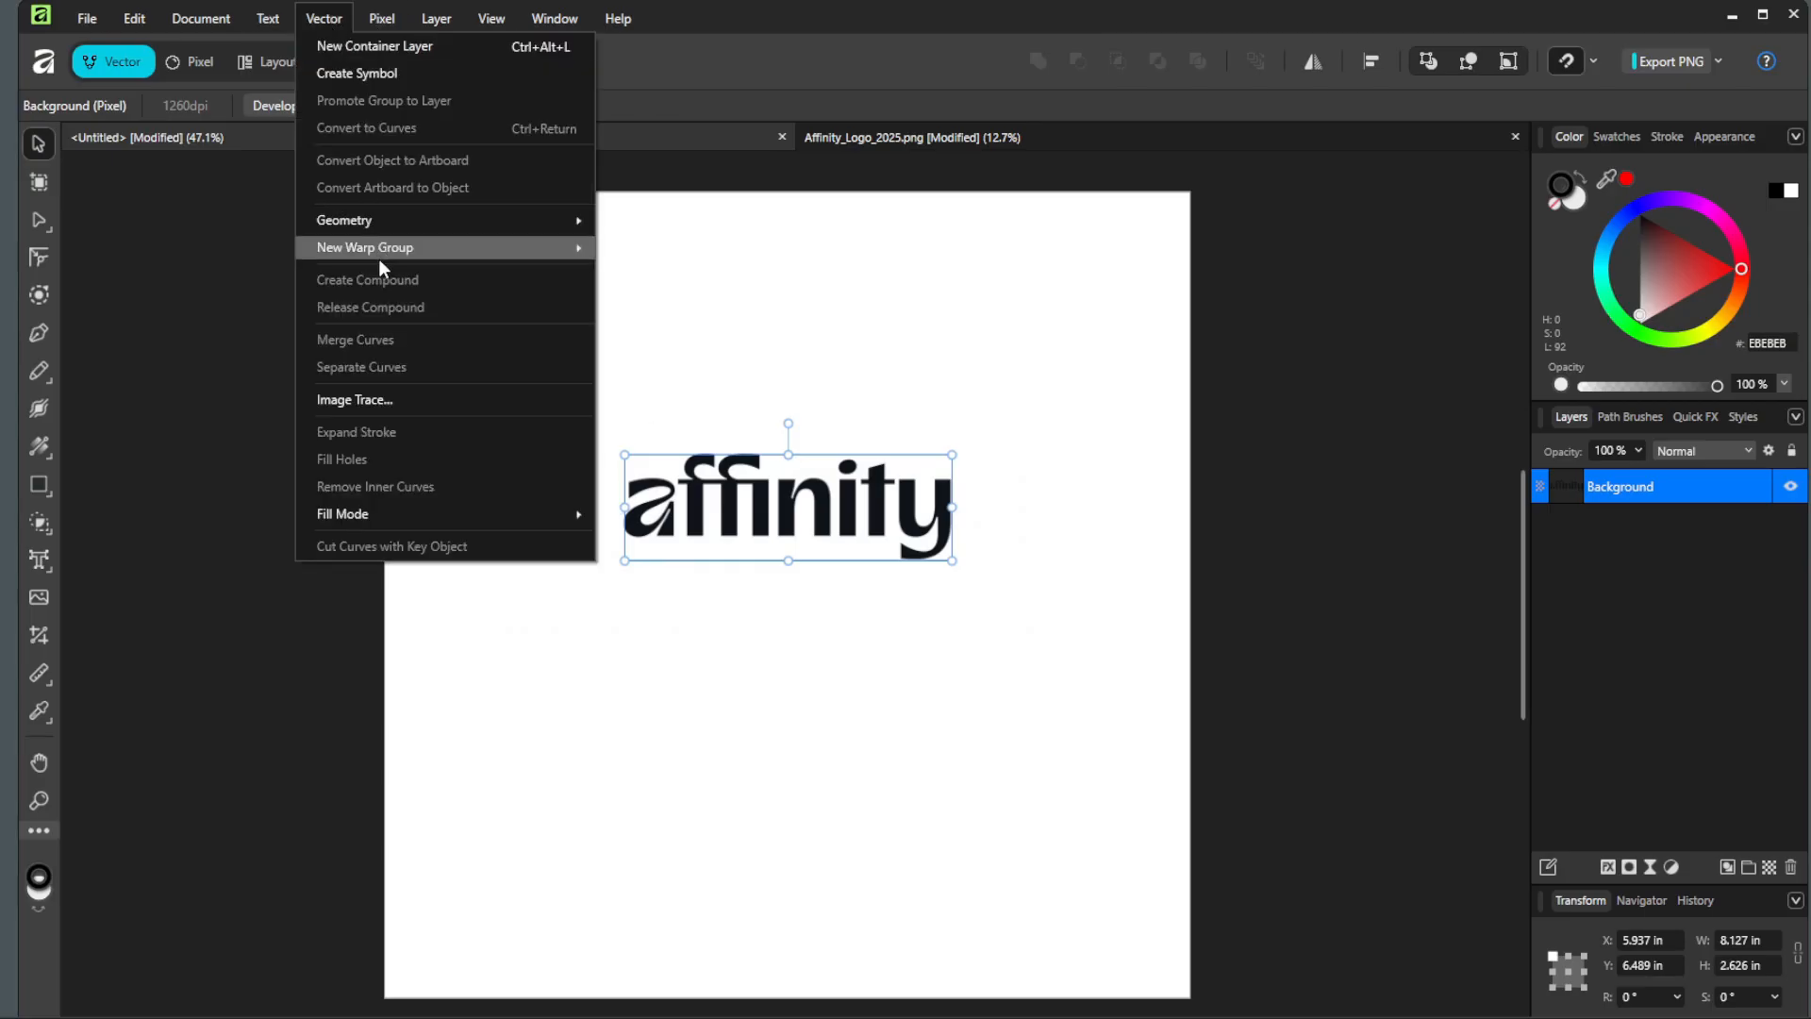
pyautogui.click(389, 398)
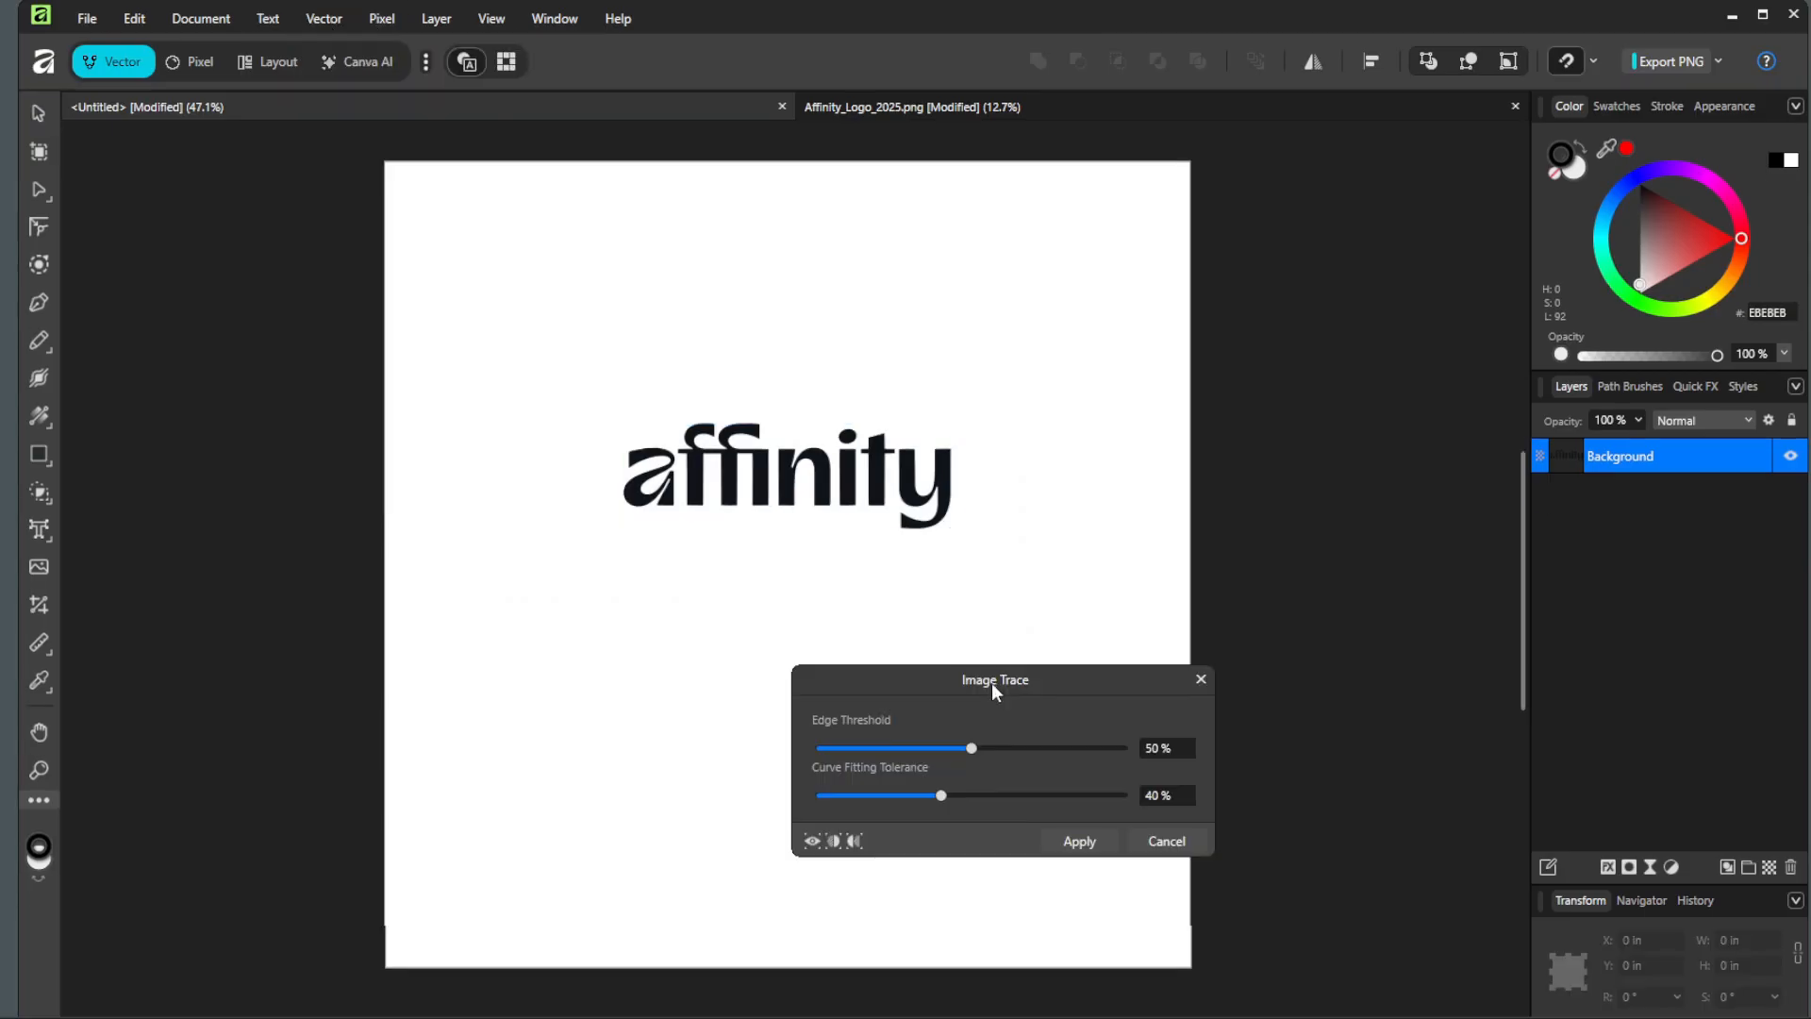
pyautogui.click(1076, 842)
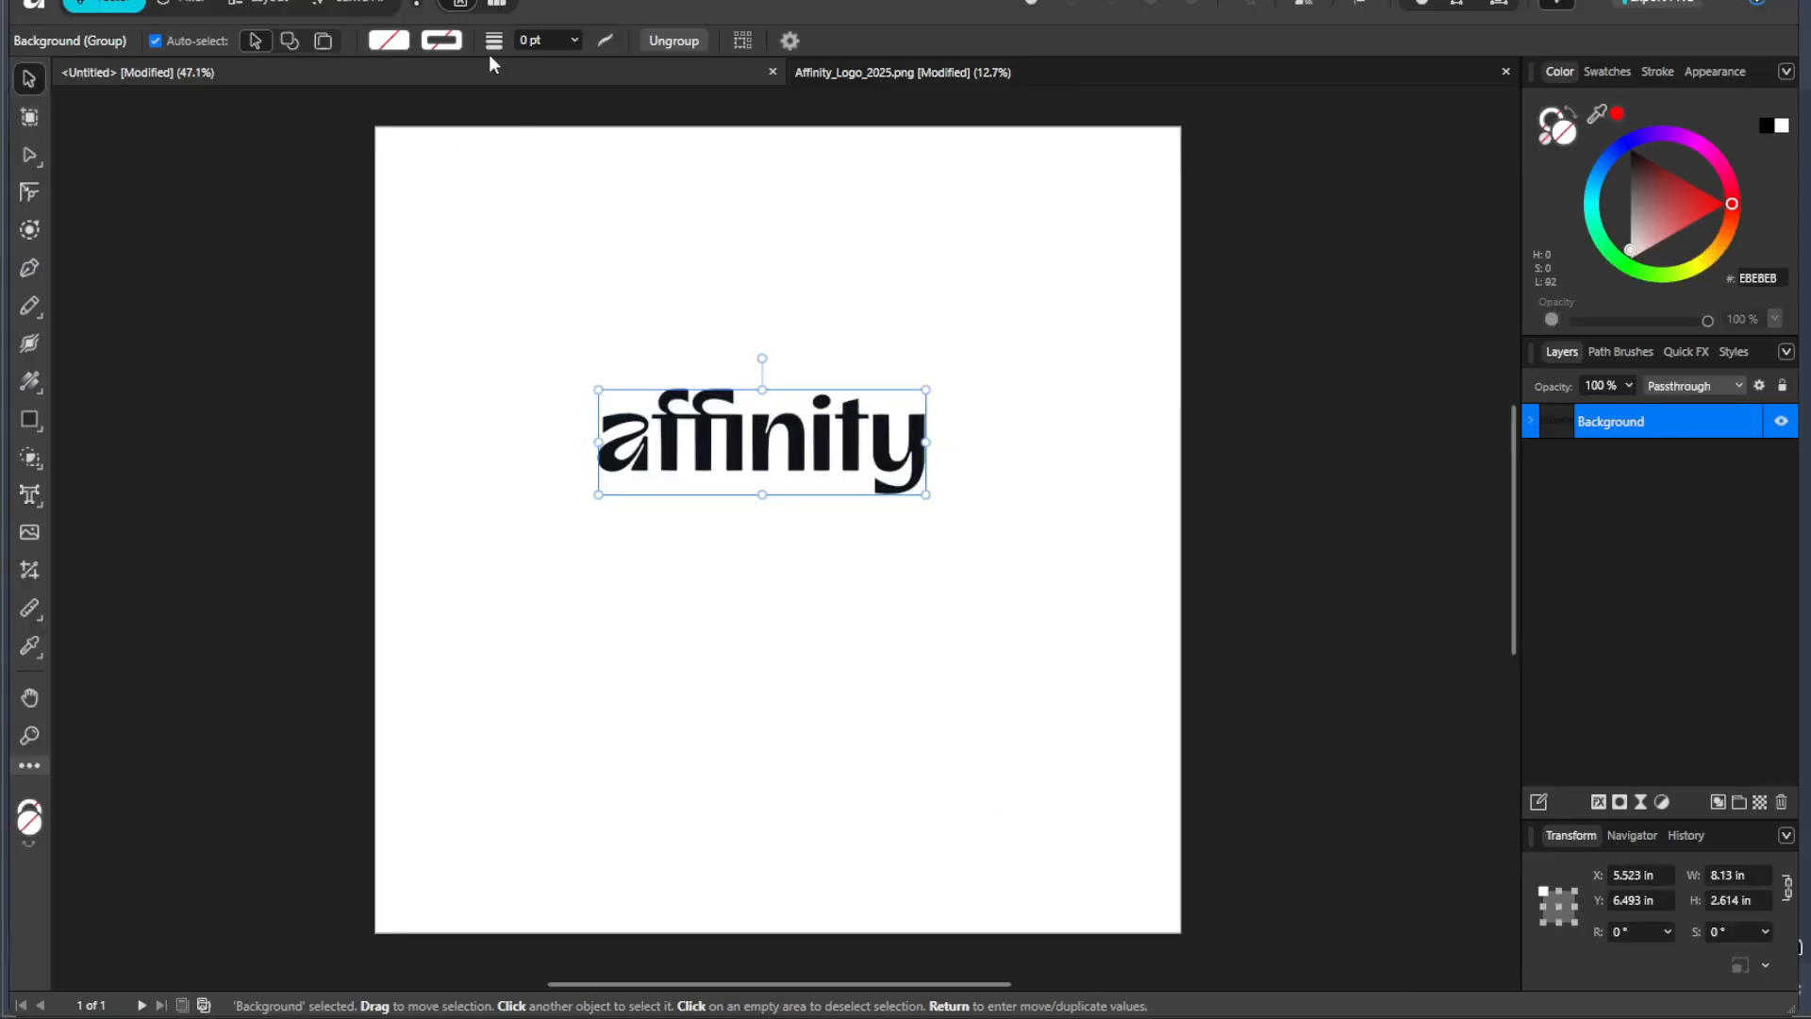
# Step: Remove the traced logo's fill and give it a black outline with a 1 pt stroke width
pyautogui.click(408, 42)
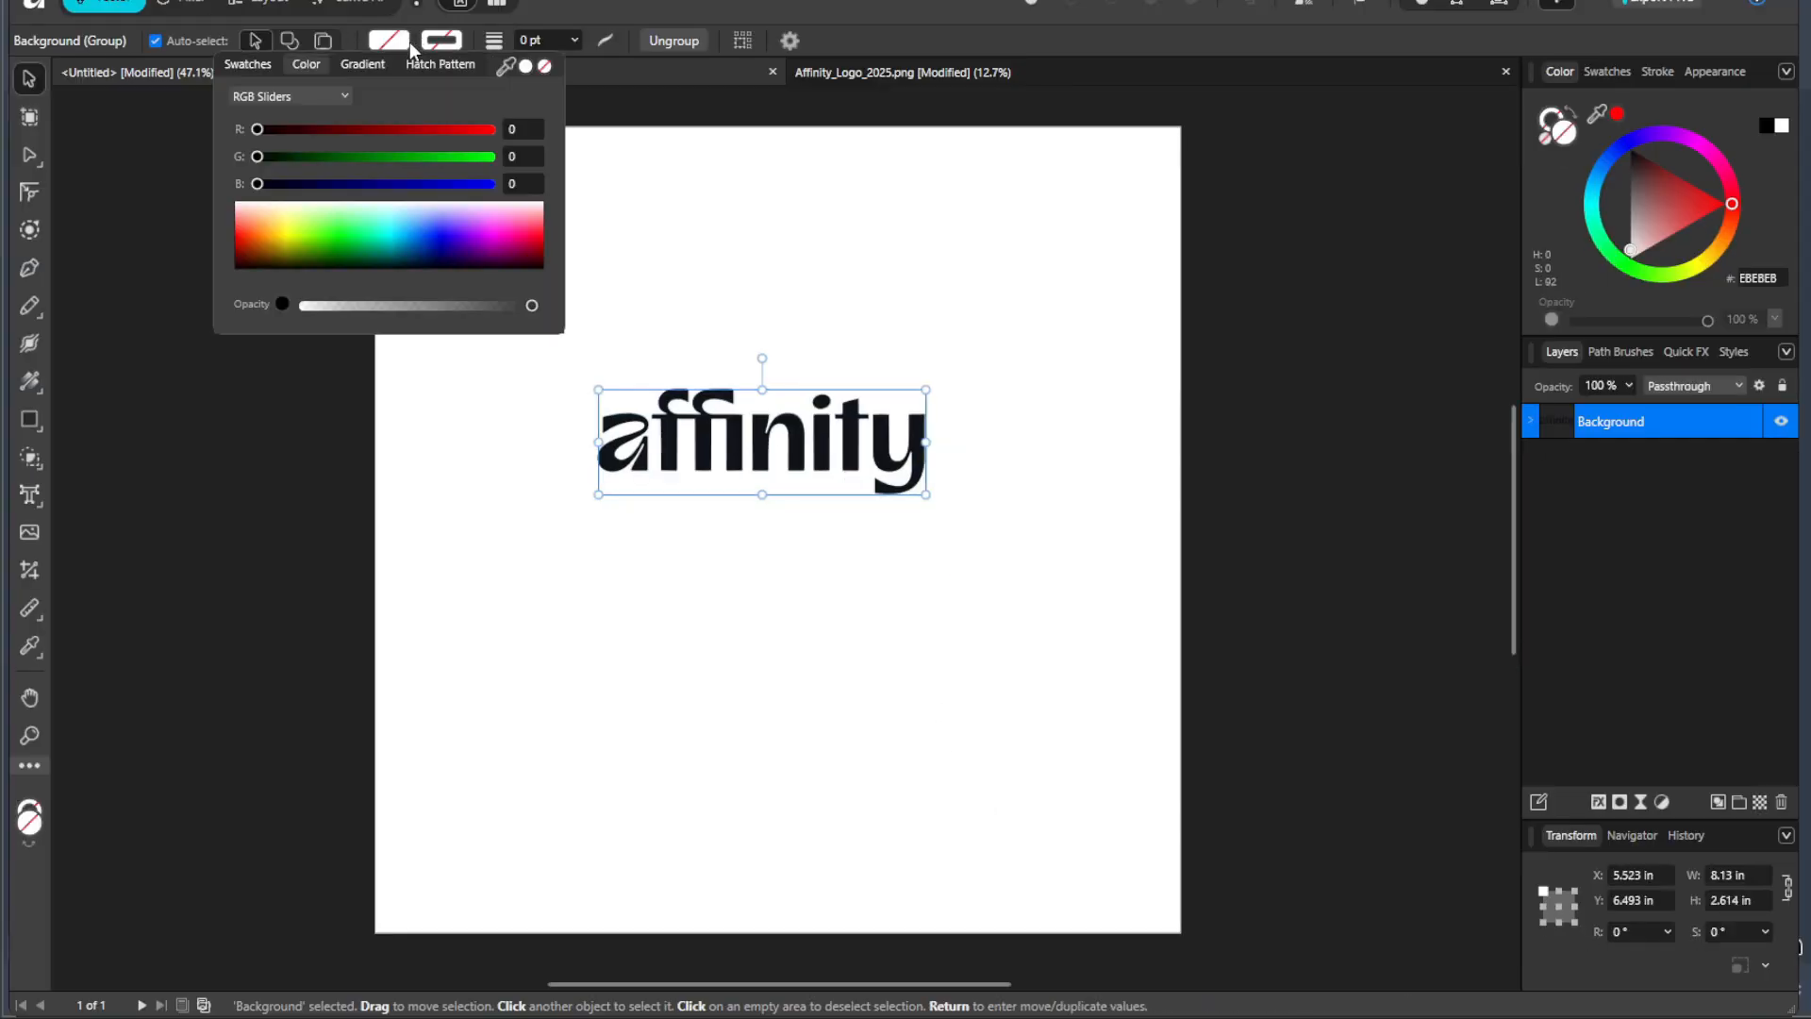
pyautogui.click(545, 67)
pyautogui.click(456, 47)
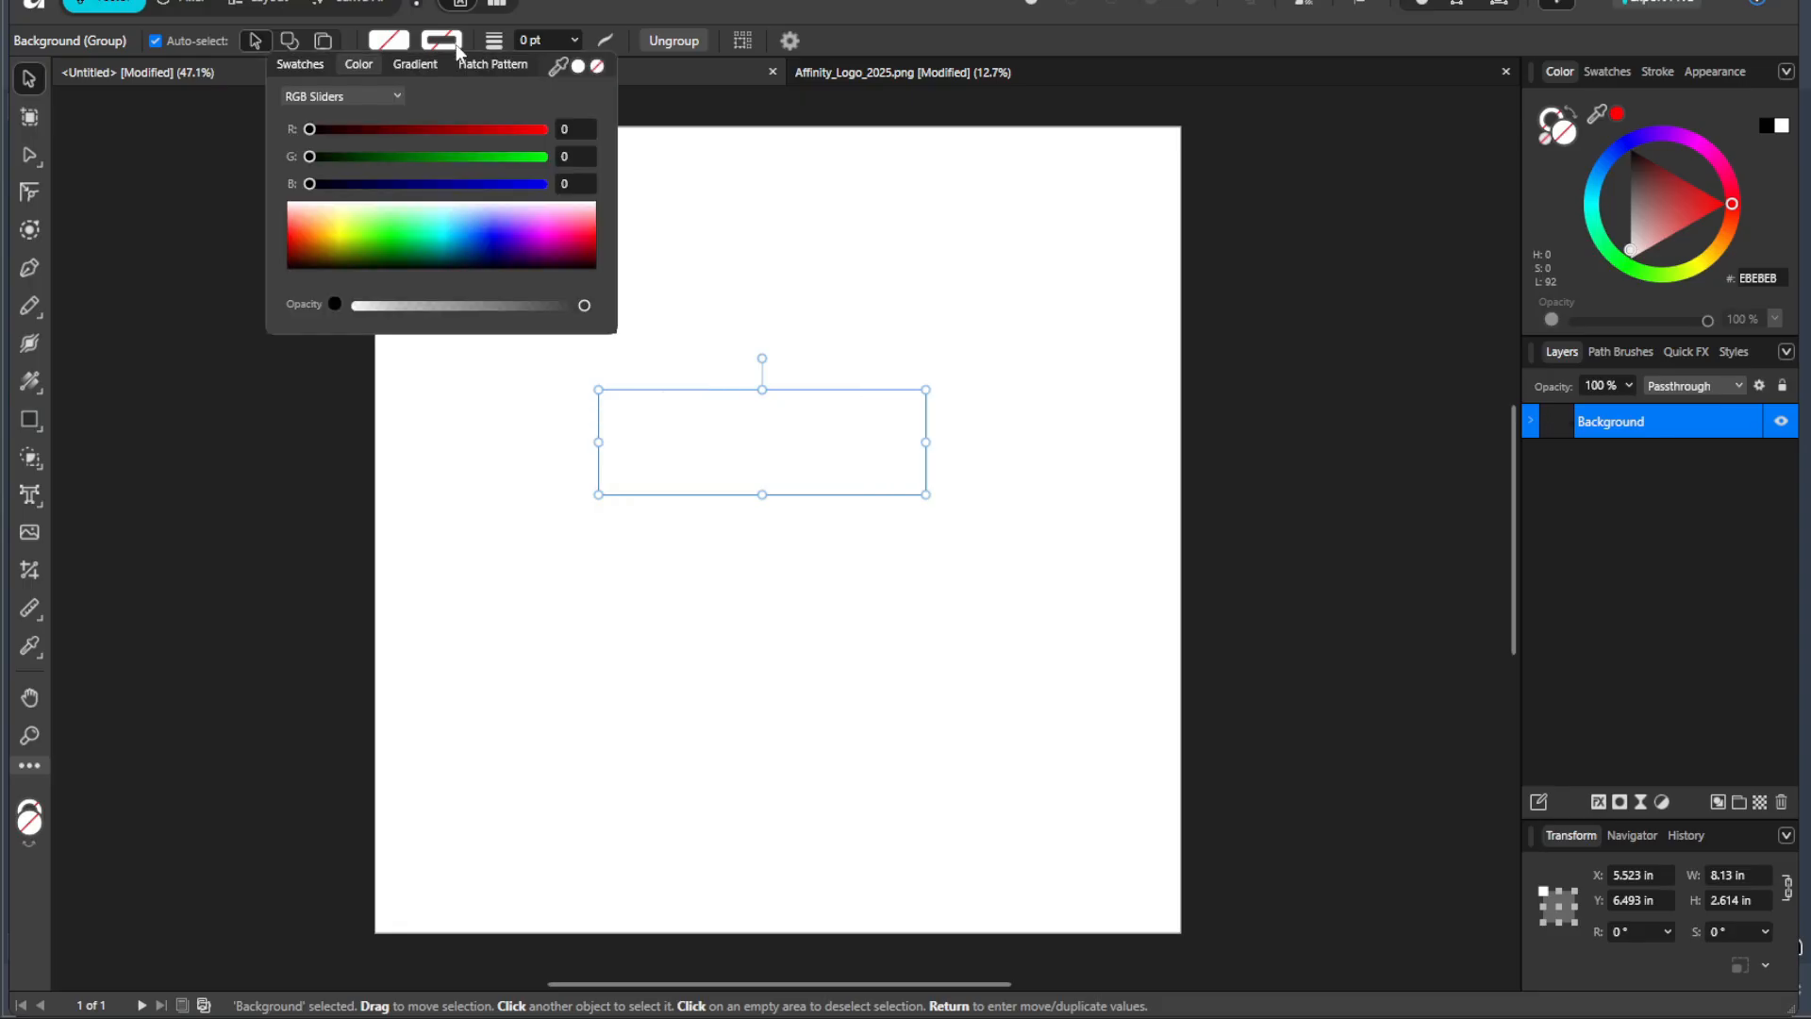
pyautogui.moveTo(405, 260); pyautogui.dragTo(393, 279)
pyautogui.click(547, 42)
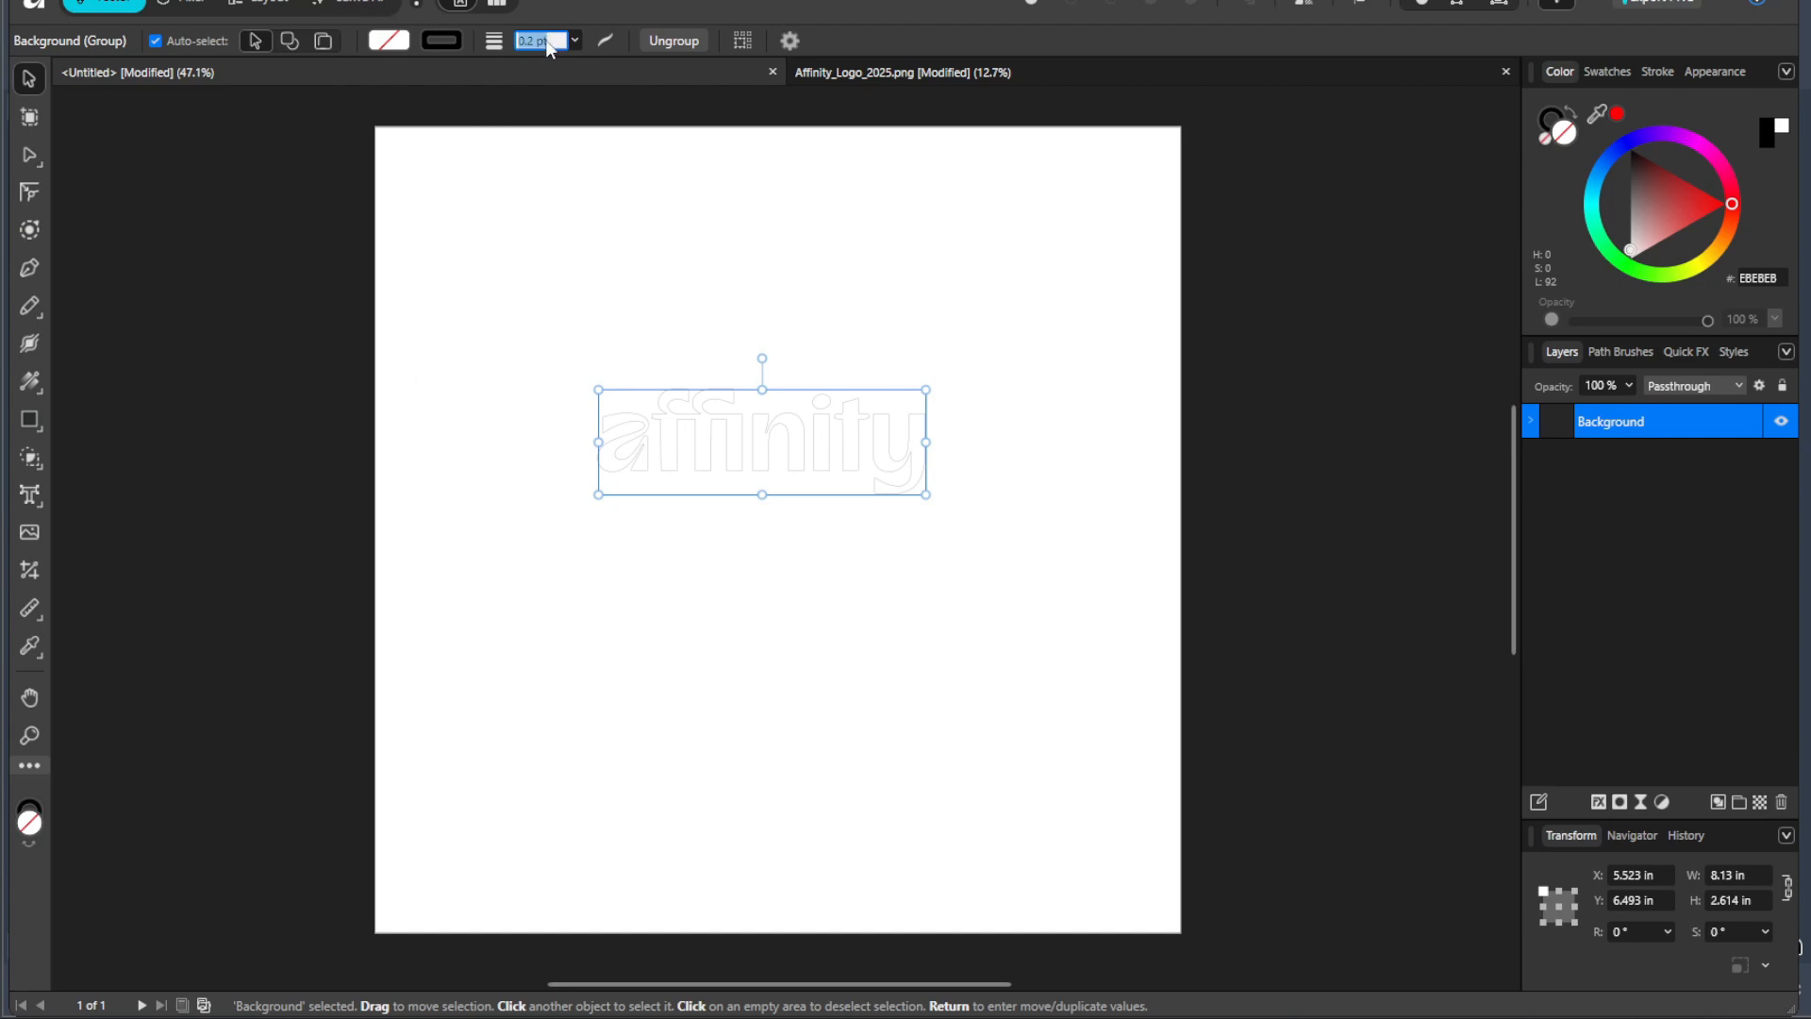
pyautogui.write('1')
pyautogui.press('Return')
# Step: Scale the logo outline proportionally to 15 in wide and move it to the middle area of the page
pyautogui.click(729, 243)
pyautogui.moveTo(554, 319); pyautogui.dragTo(992, 645)
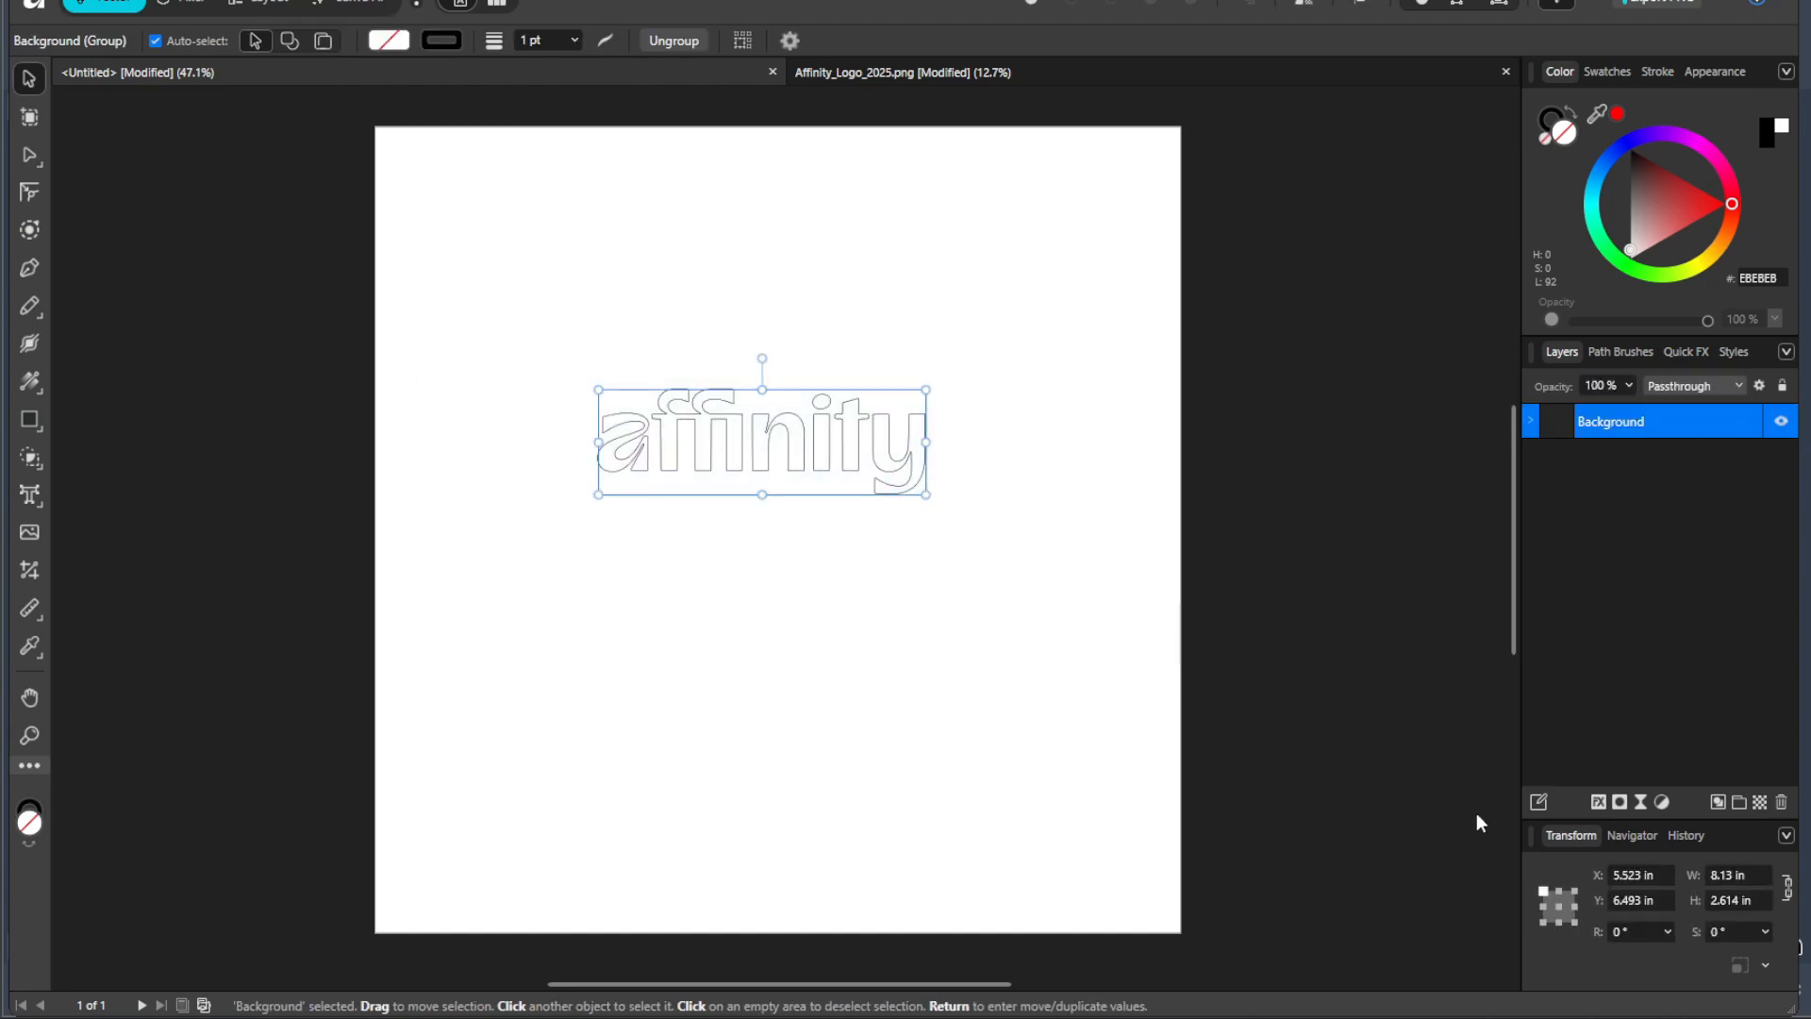
pyautogui.click(1741, 876)
pyautogui.write('15')
pyautogui.press('Return')
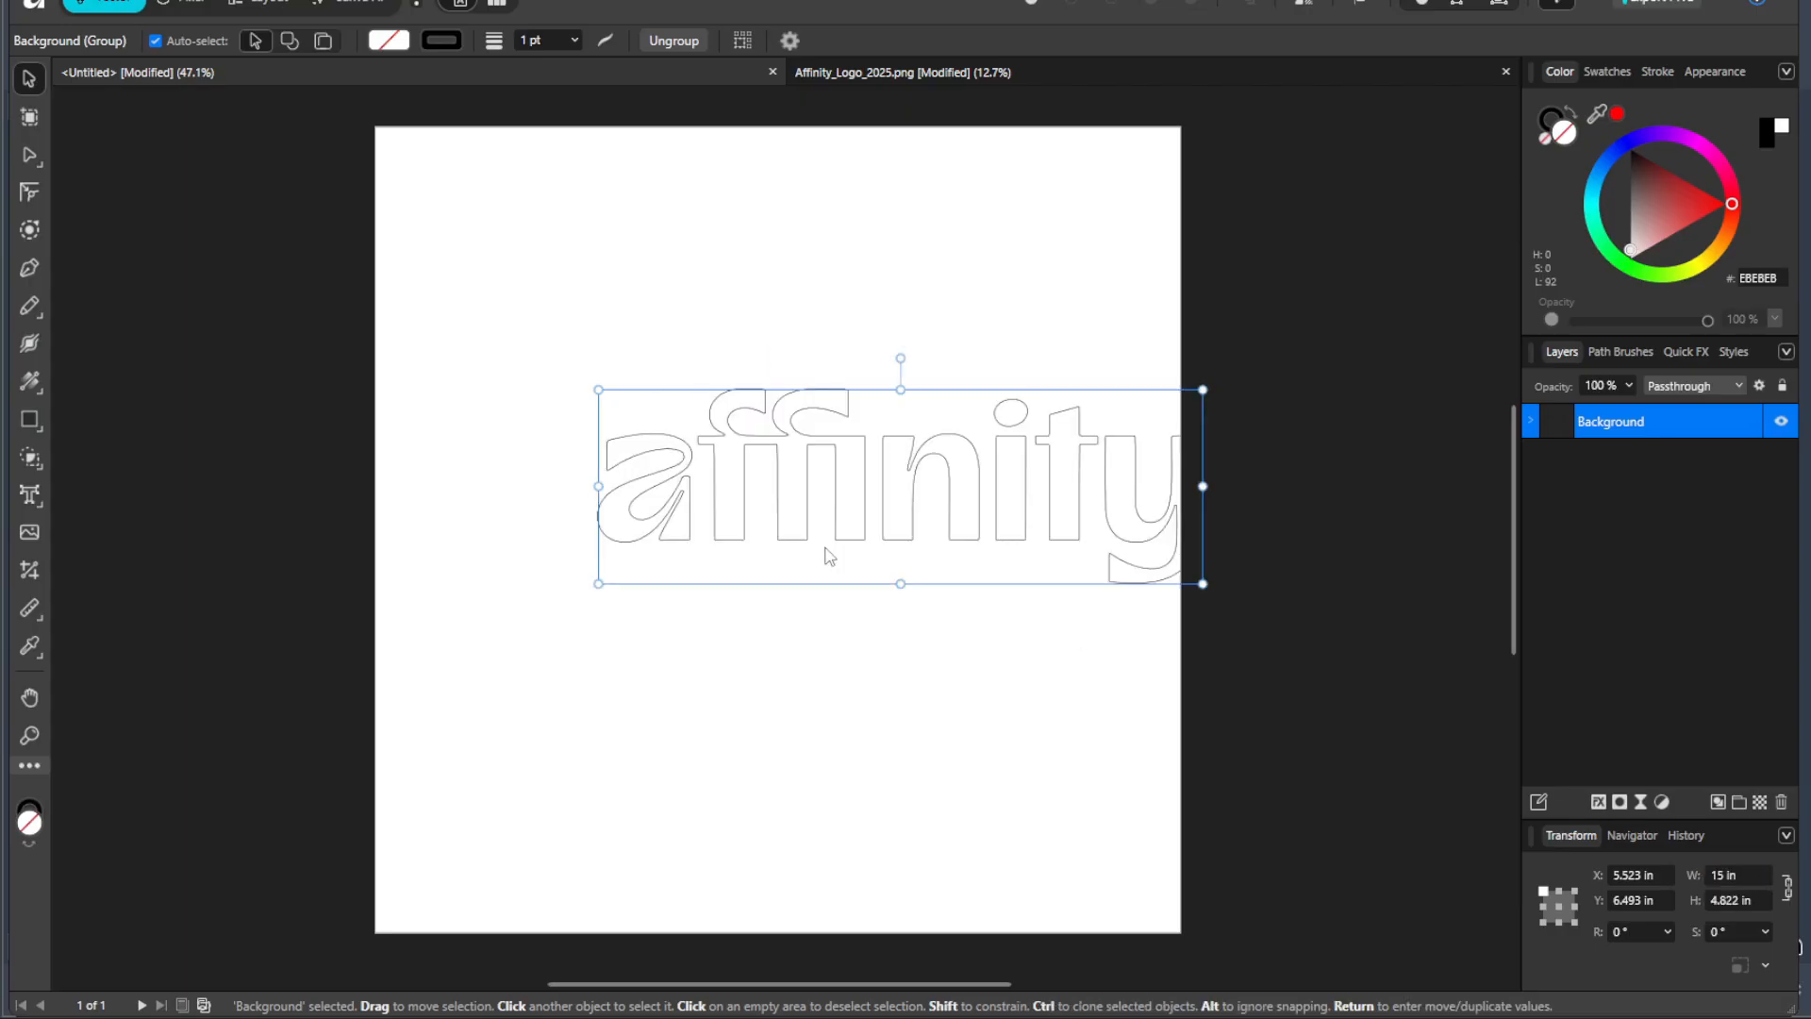
pyautogui.moveTo(887, 462); pyautogui.dragTo(774, 410)
pyautogui.click(708, 243)
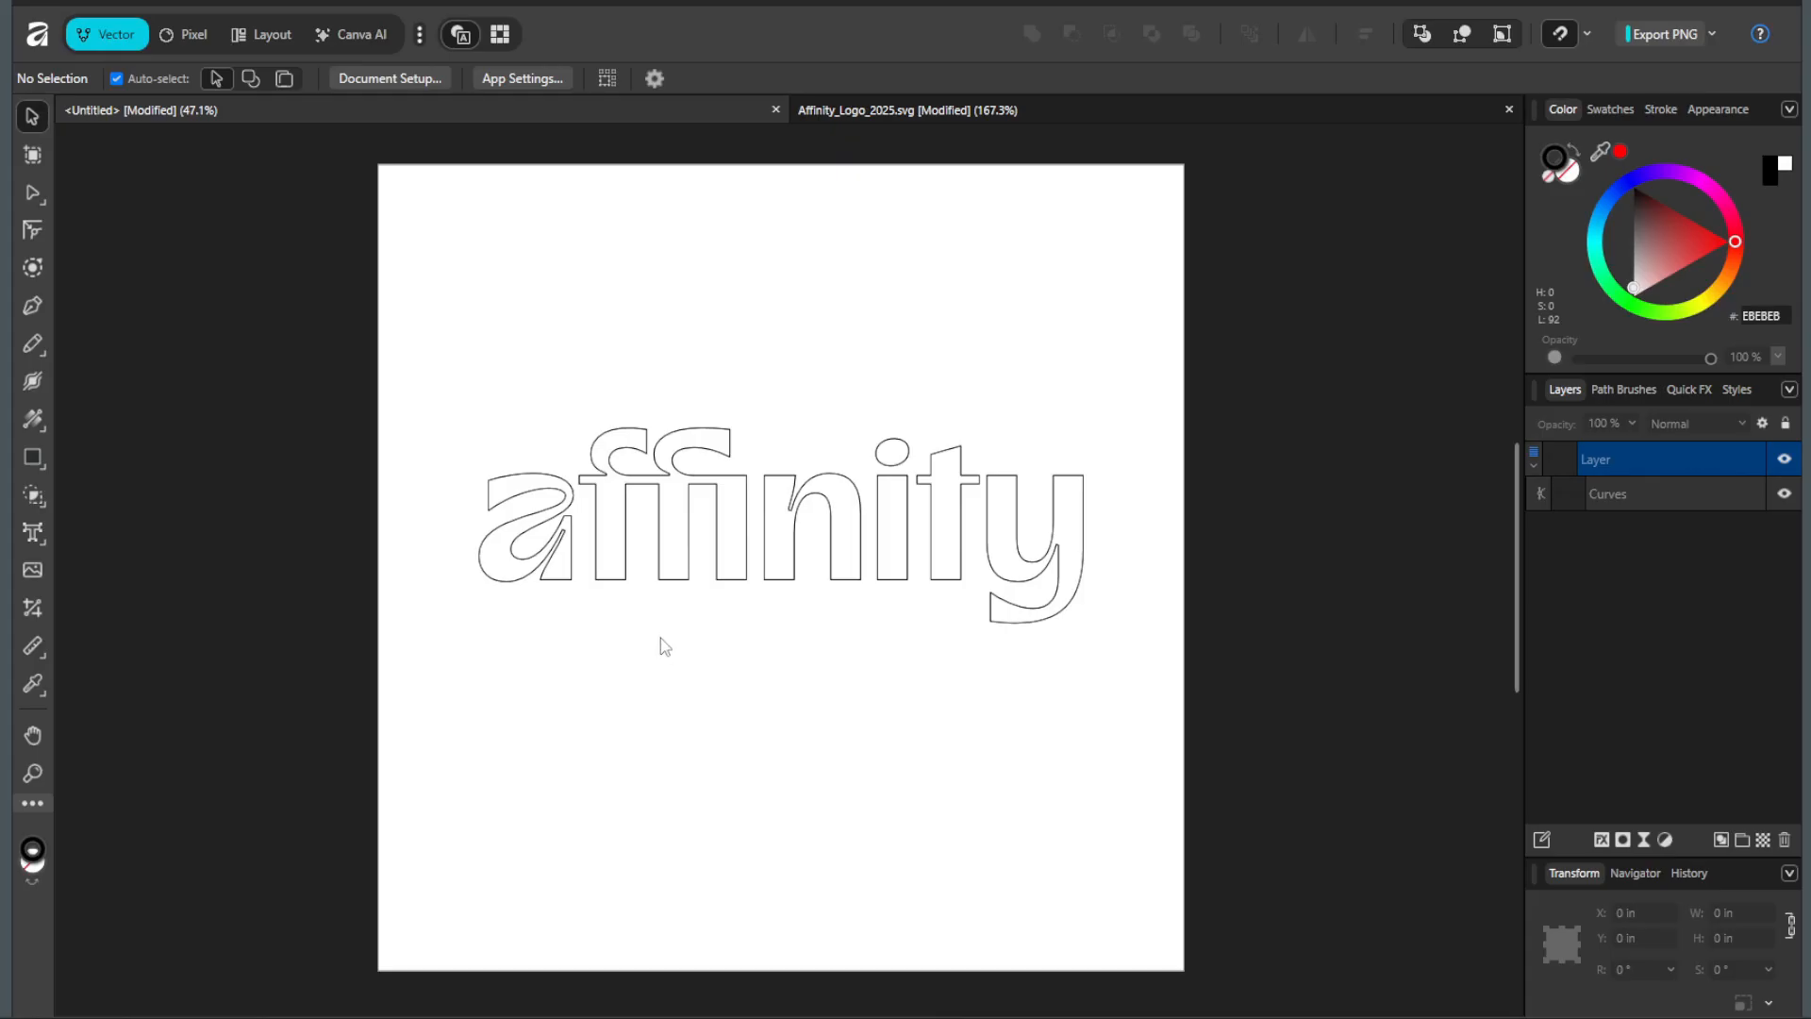
# Step: Draw a circle, scale it proportionally to 18 in in diameter, and move it so that it encloses the logo
pyautogui.click(33, 459)
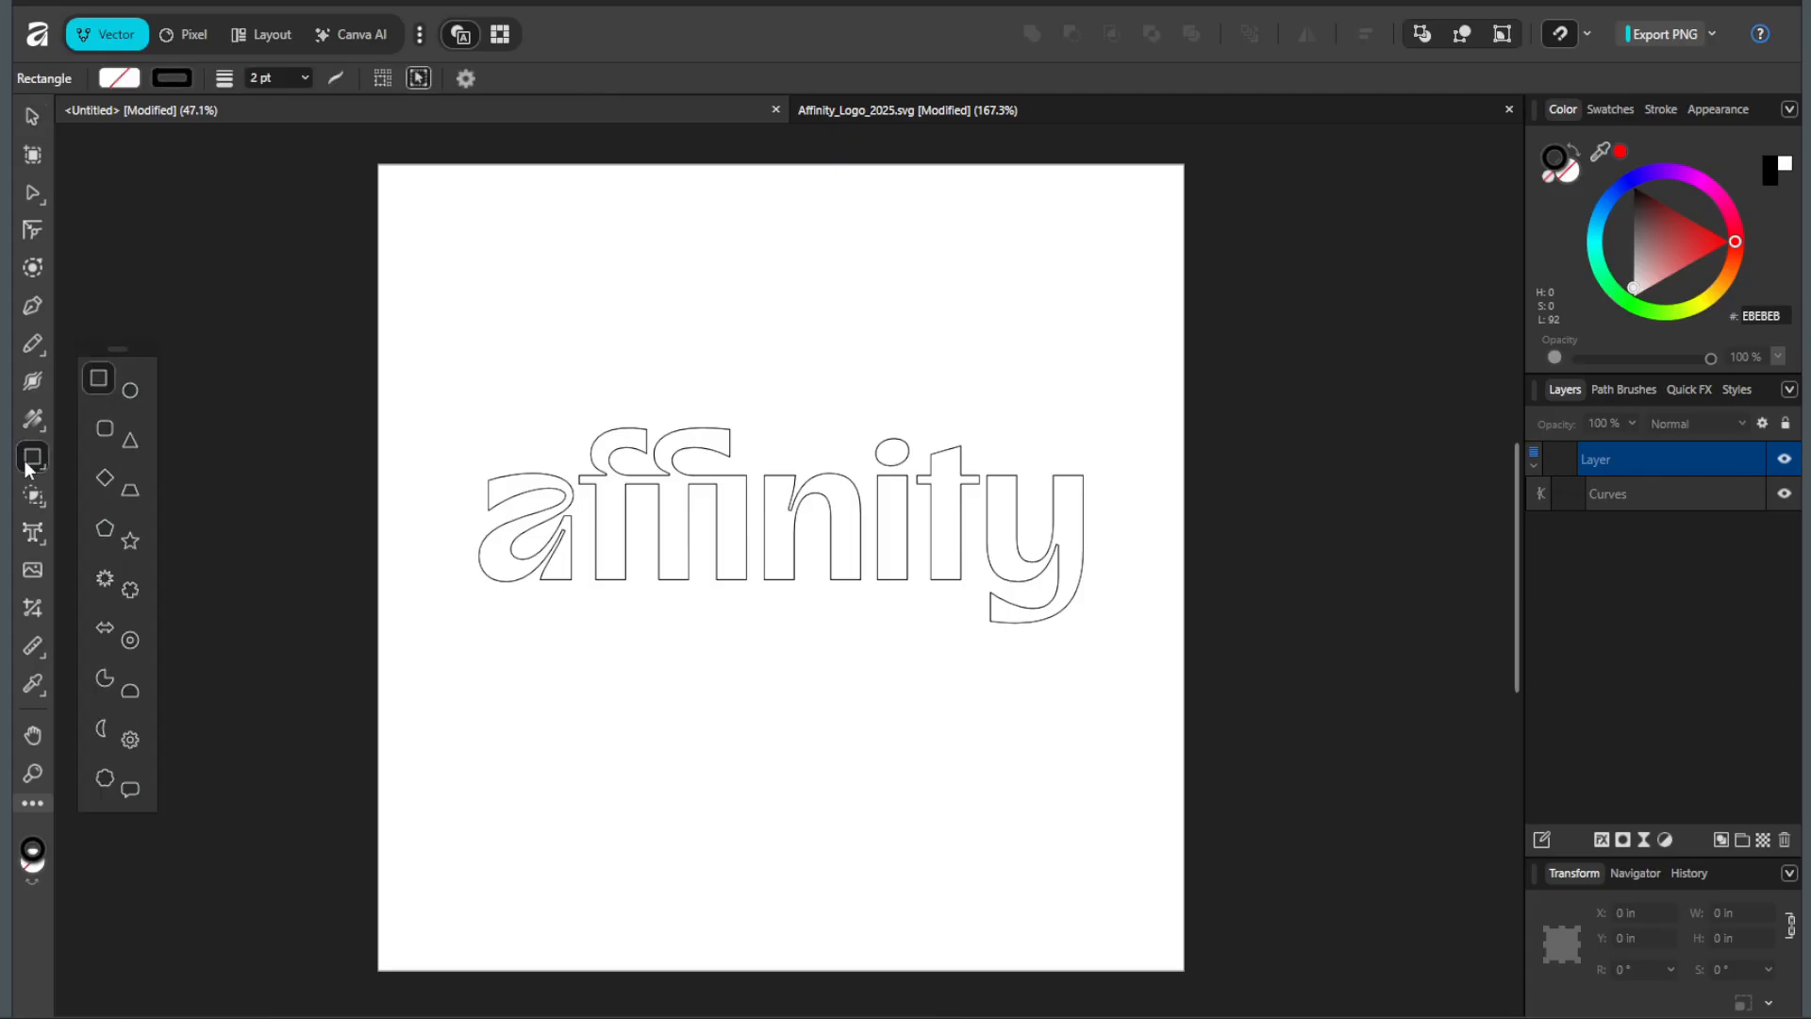
pyautogui.click(132, 379)
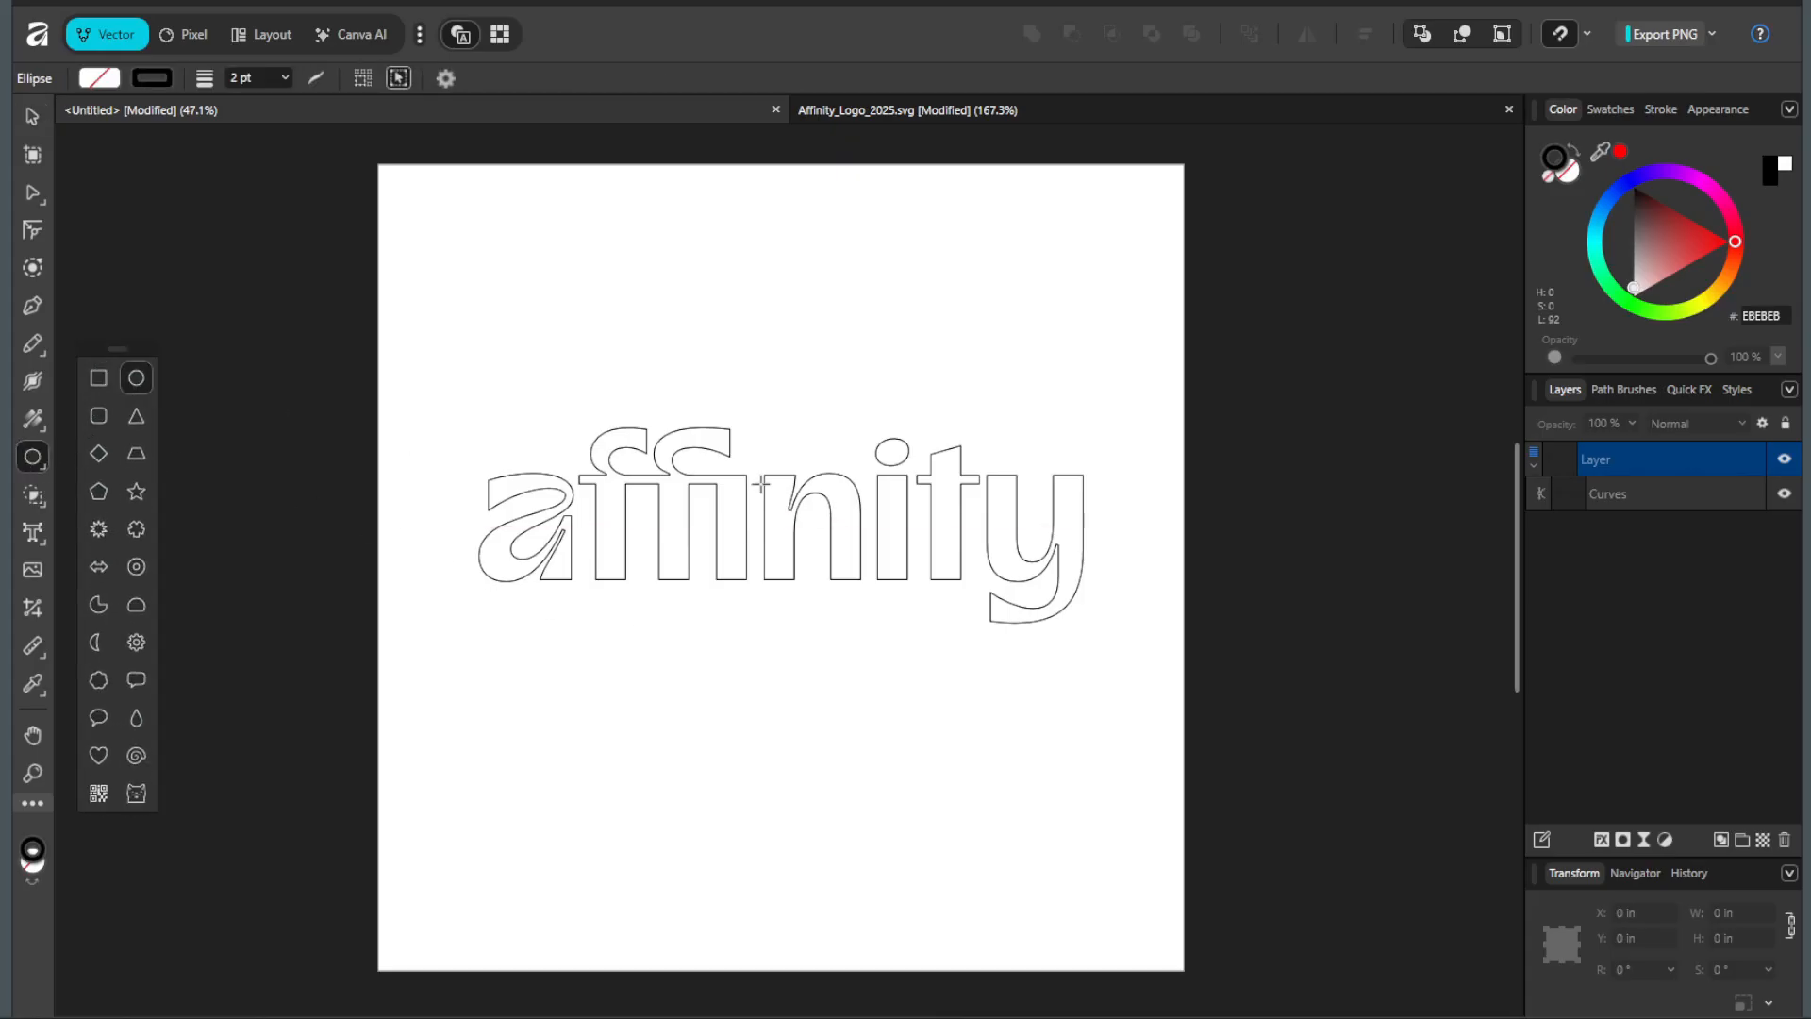
pyautogui.moveTo(748, 627); pyautogui.dragTo(1022, 897)
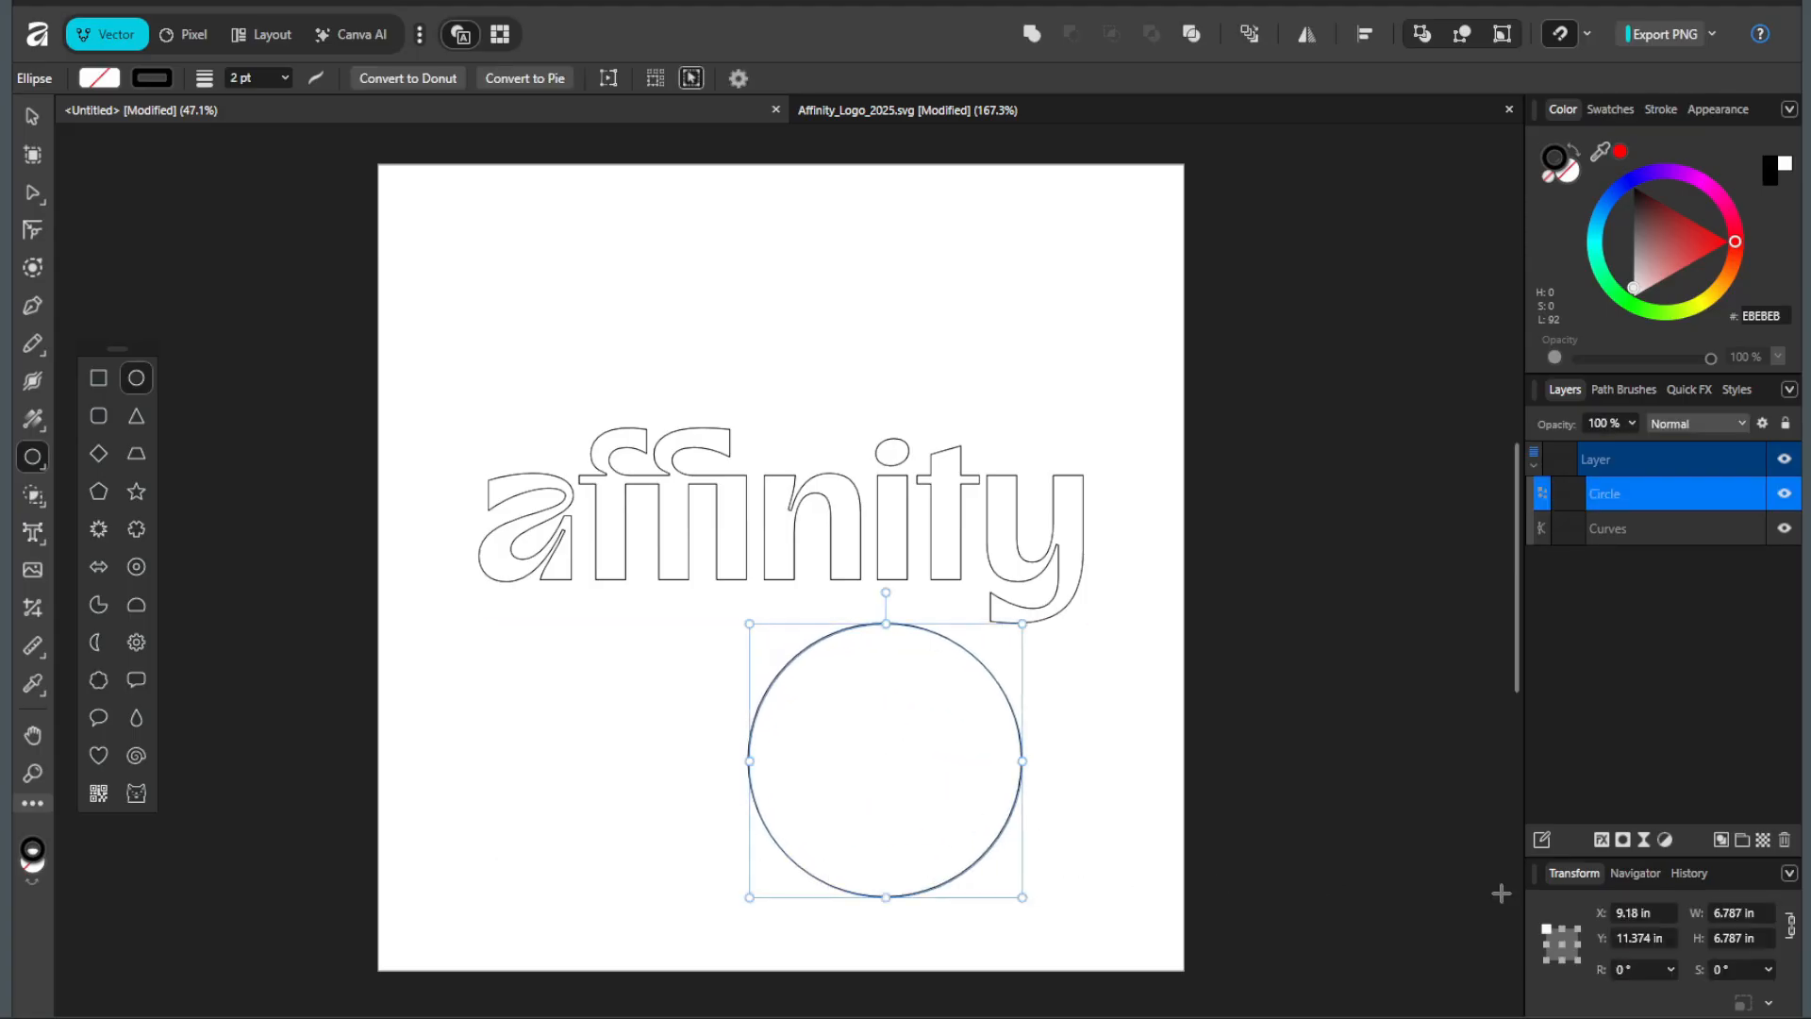
pyautogui.click(1748, 916)
pyautogui.write('18')
pyautogui.press('Return')
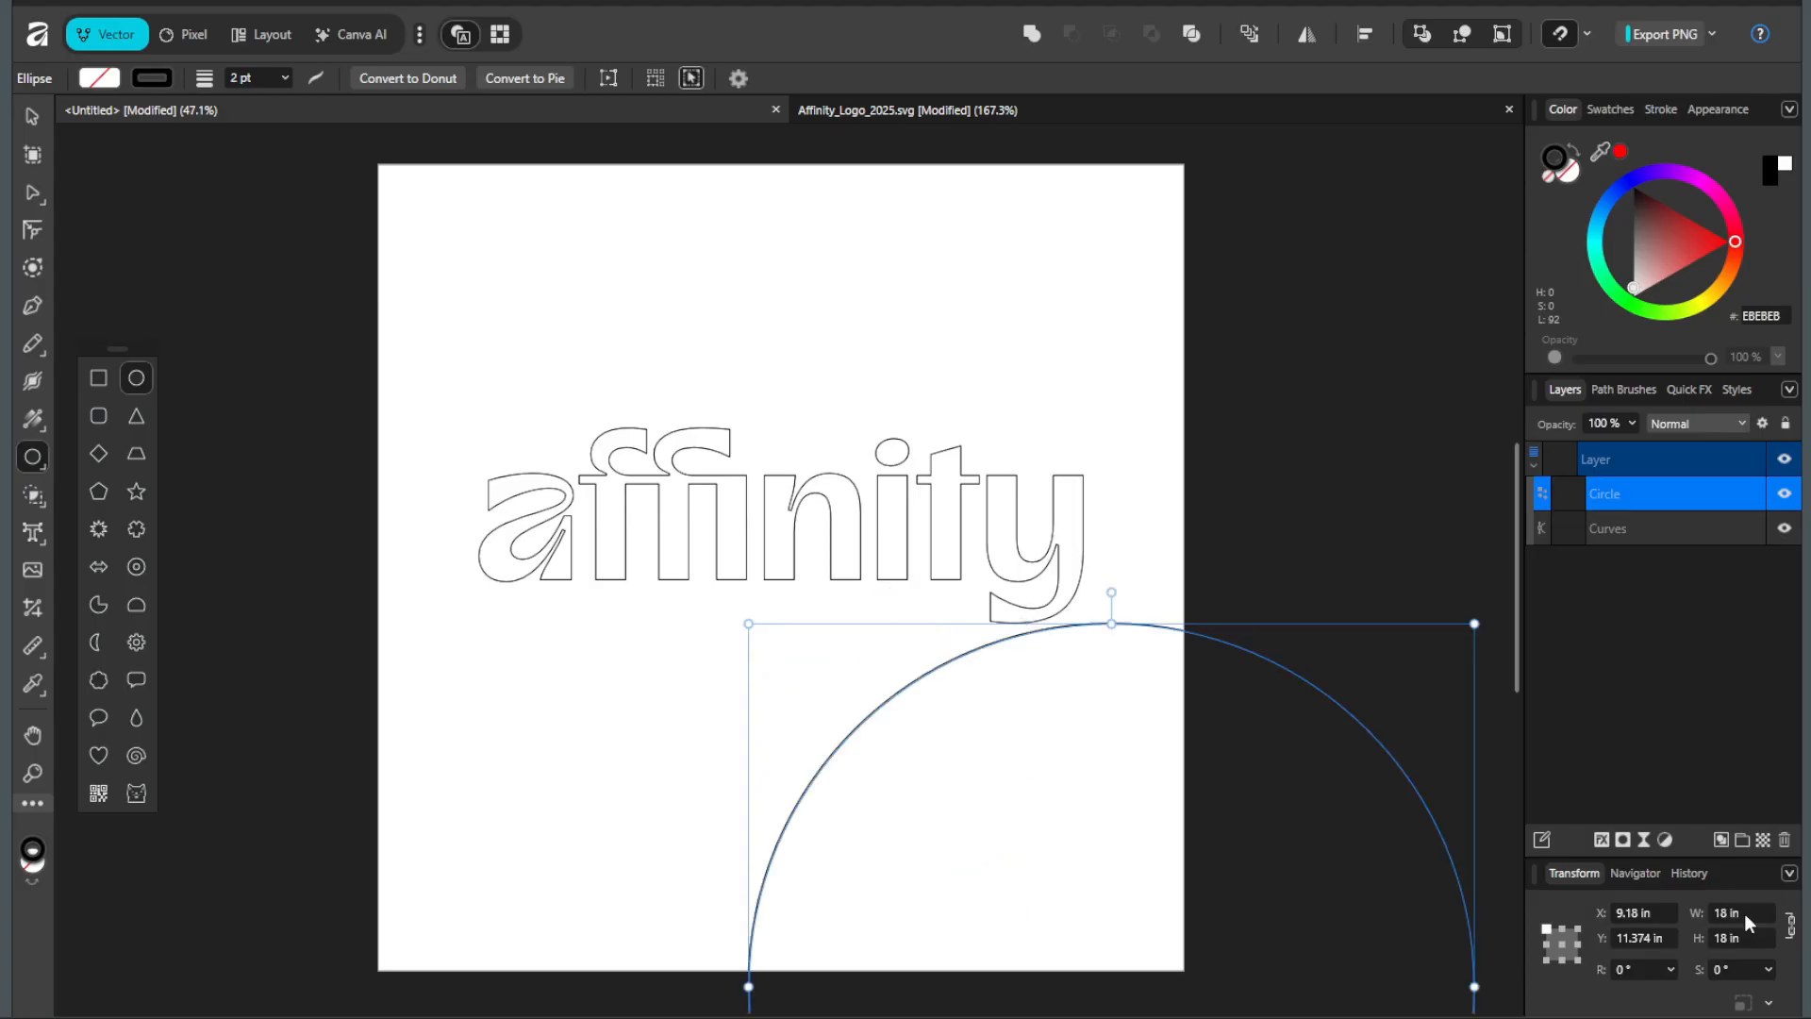
pyautogui.press('v')
pyautogui.moveTo(902, 679); pyautogui.dragTo(594, 314)
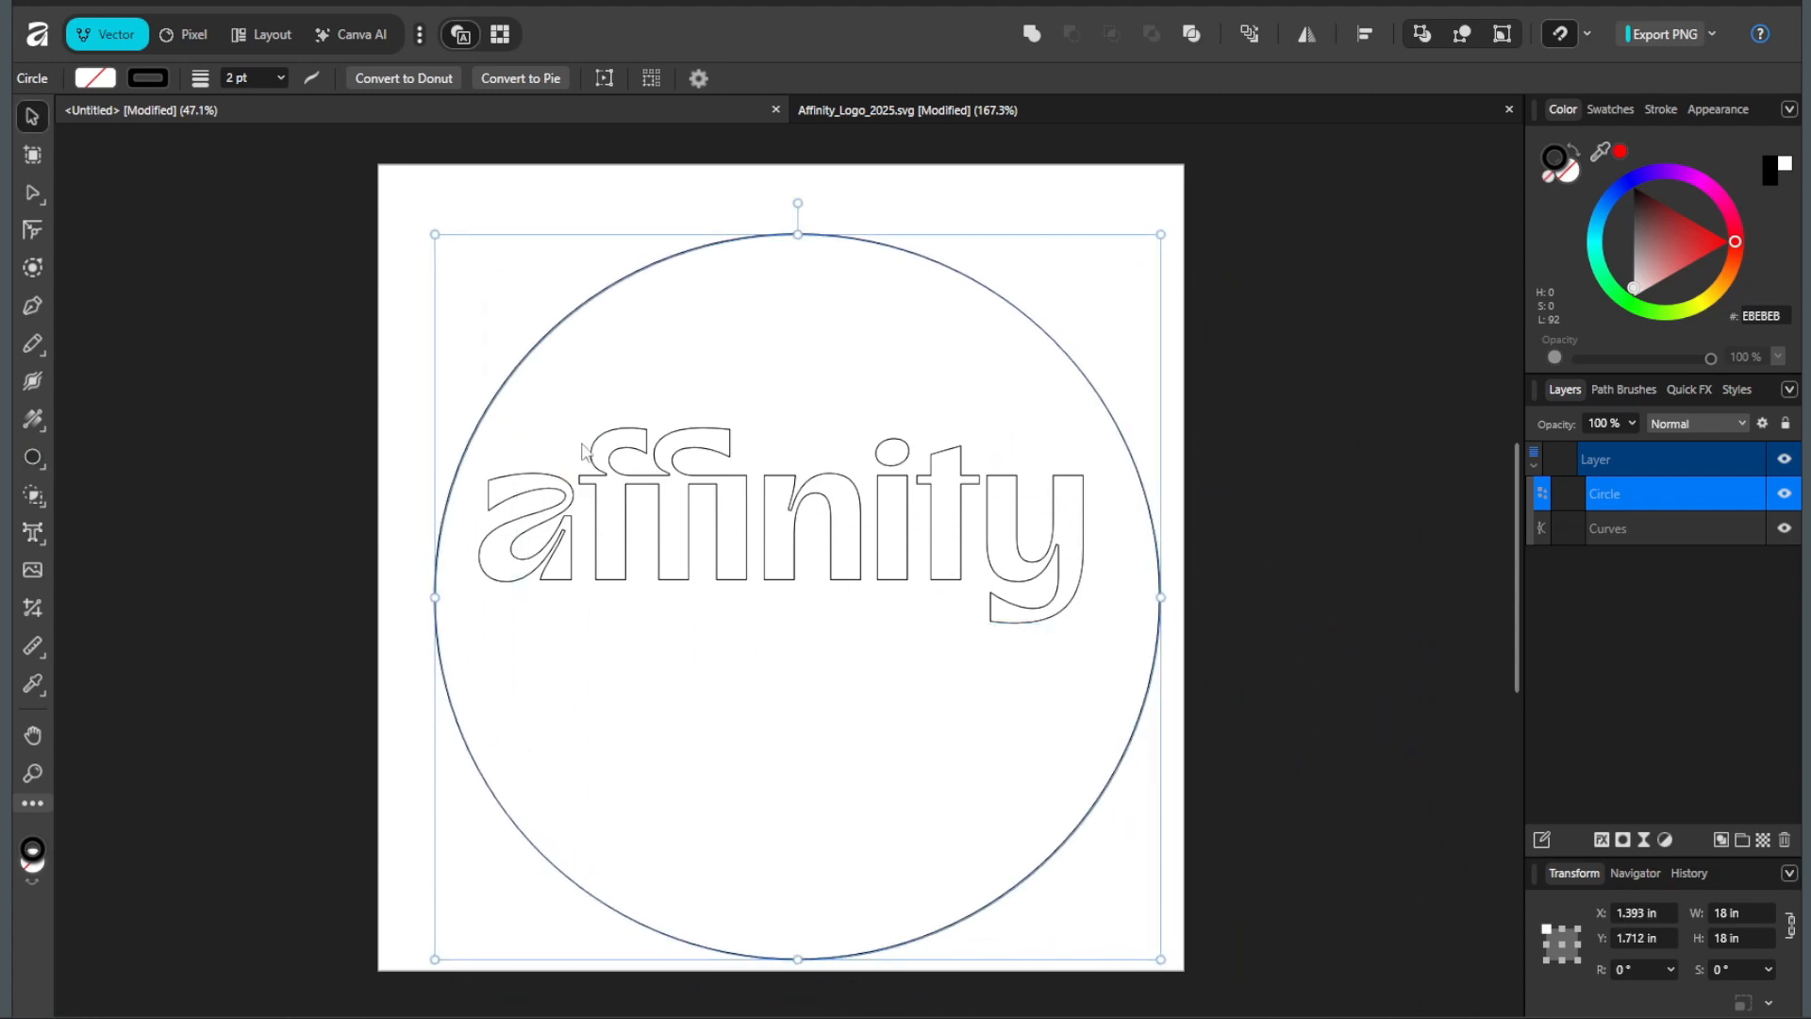
# Step: Align the circle and the logo to each other's centers horizontally and vertically, using the selection bounds
pyautogui.click(462, 245)
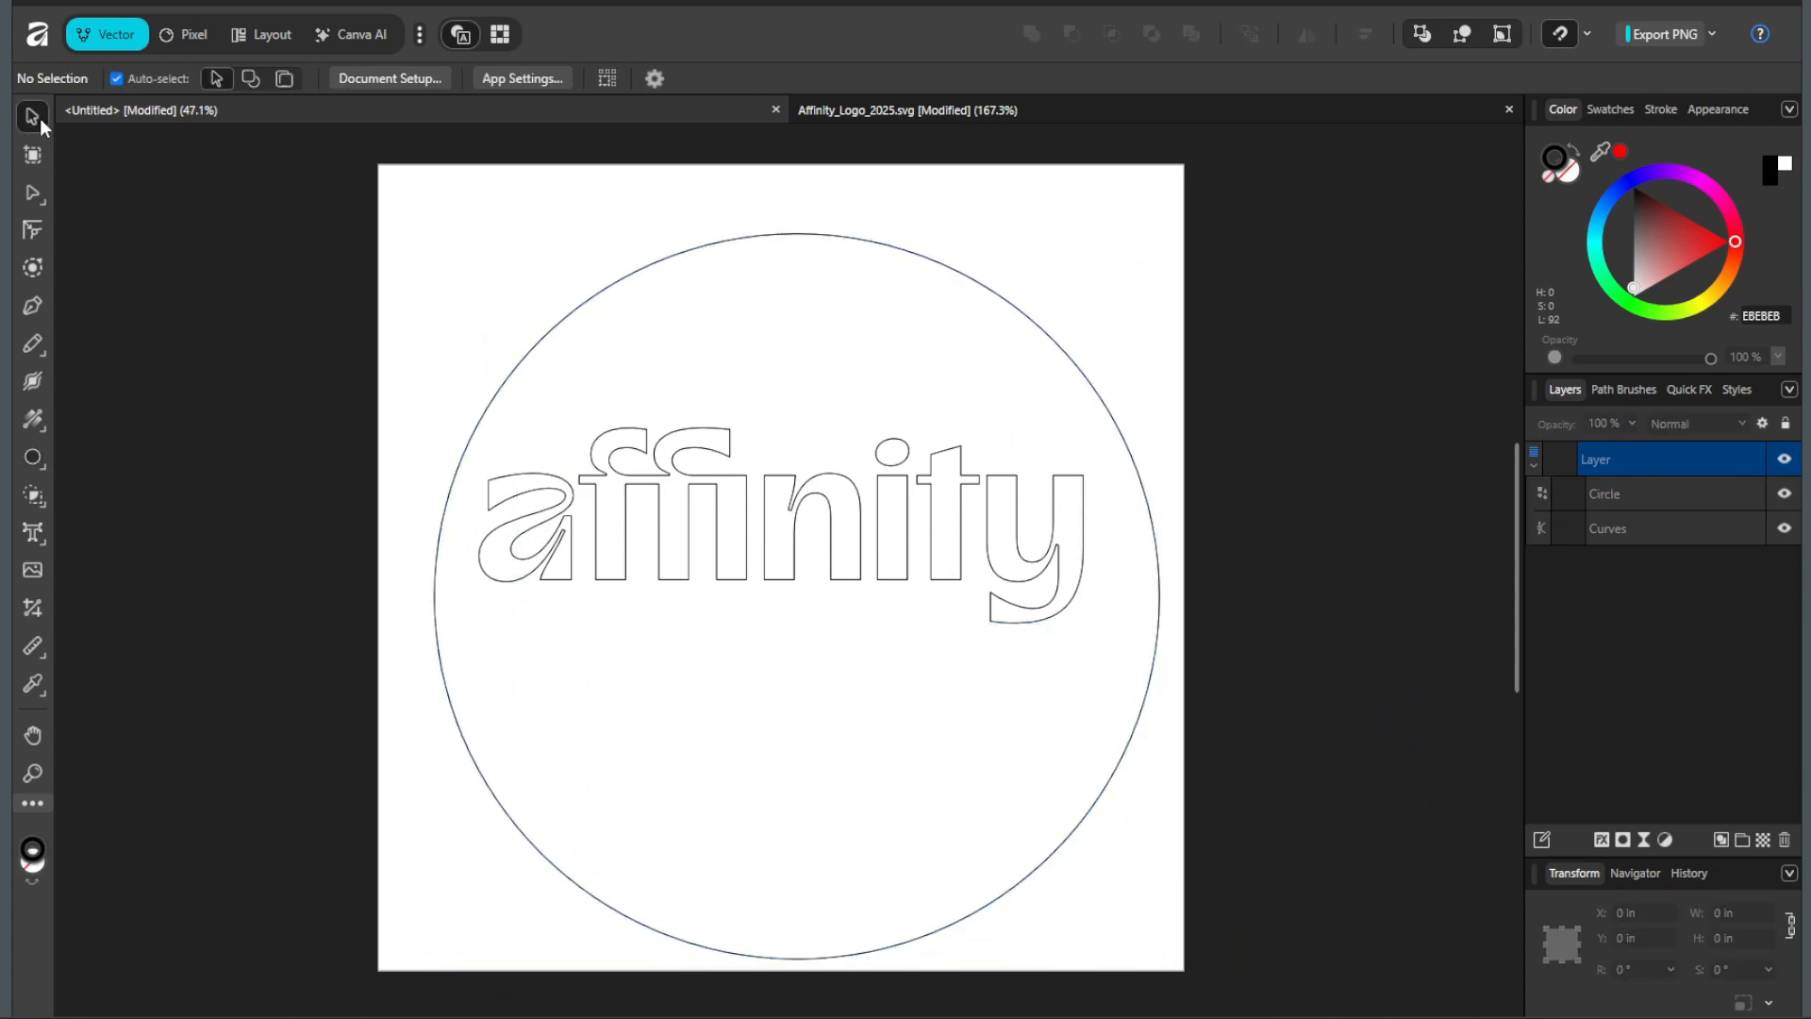
pyautogui.moveTo(442, 267); pyautogui.dragTo(1169, 863)
pyautogui.click(1367, 35)
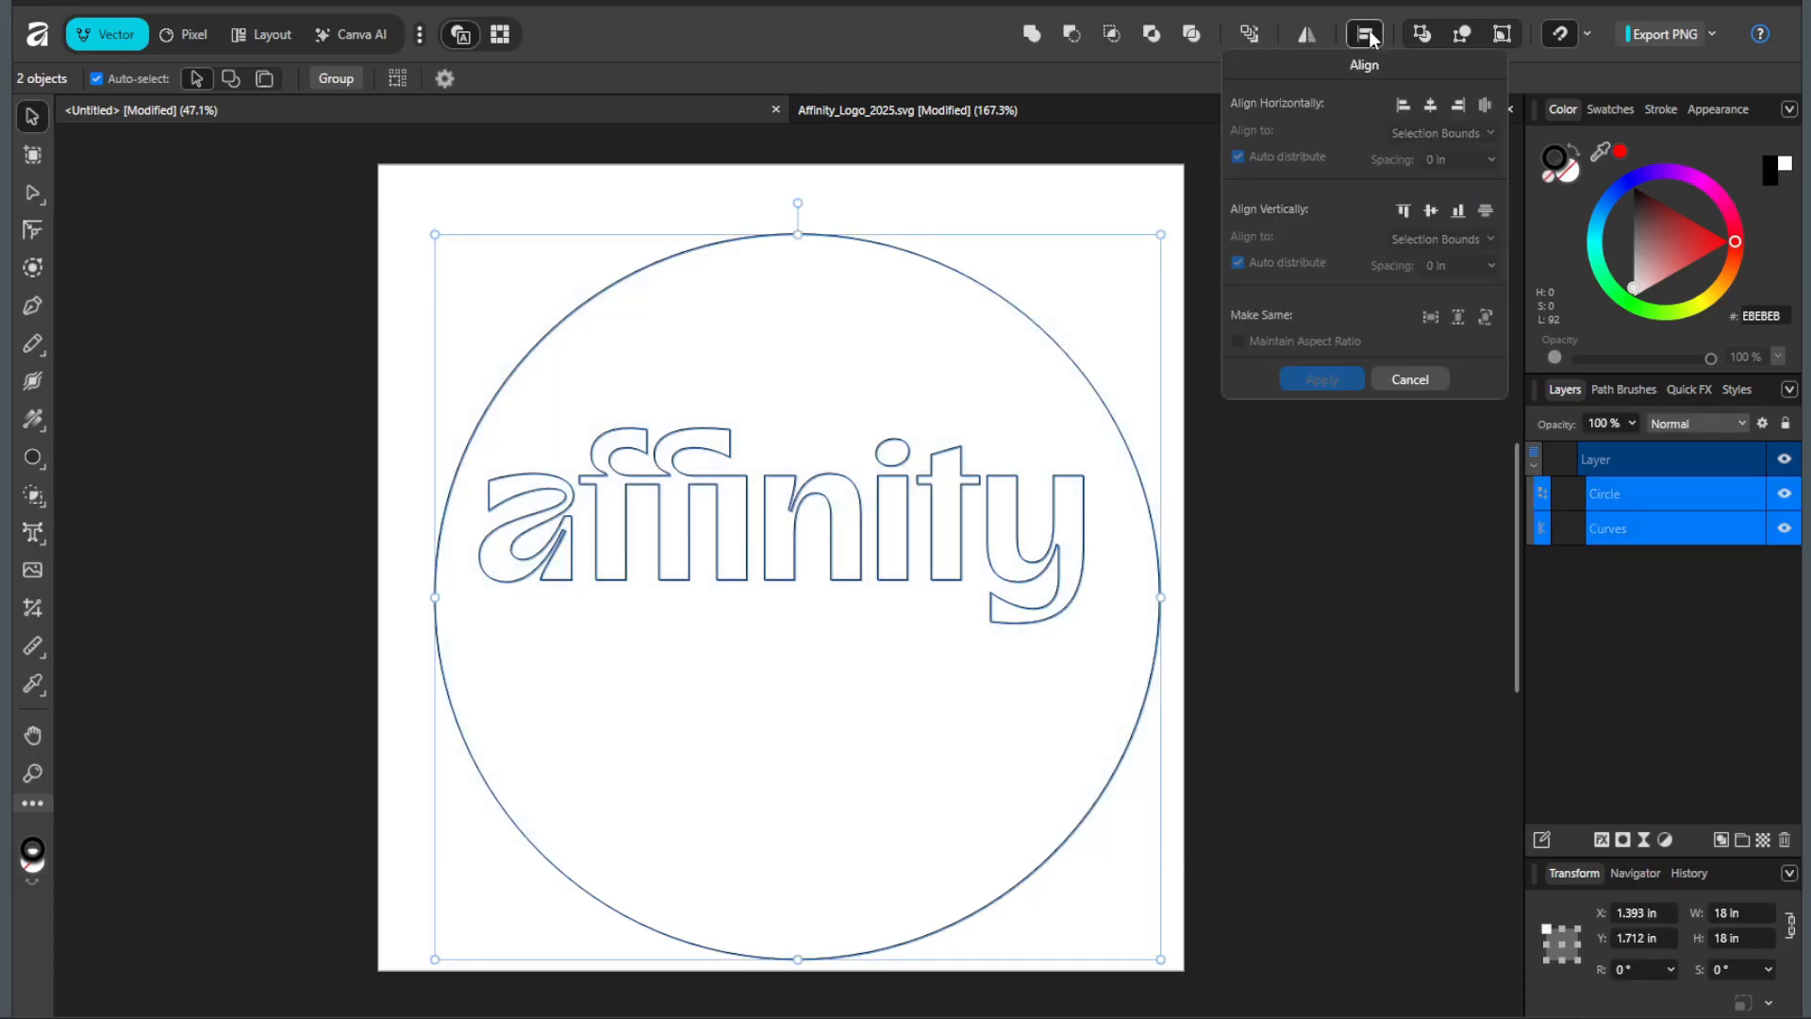
pyautogui.click(1430, 105)
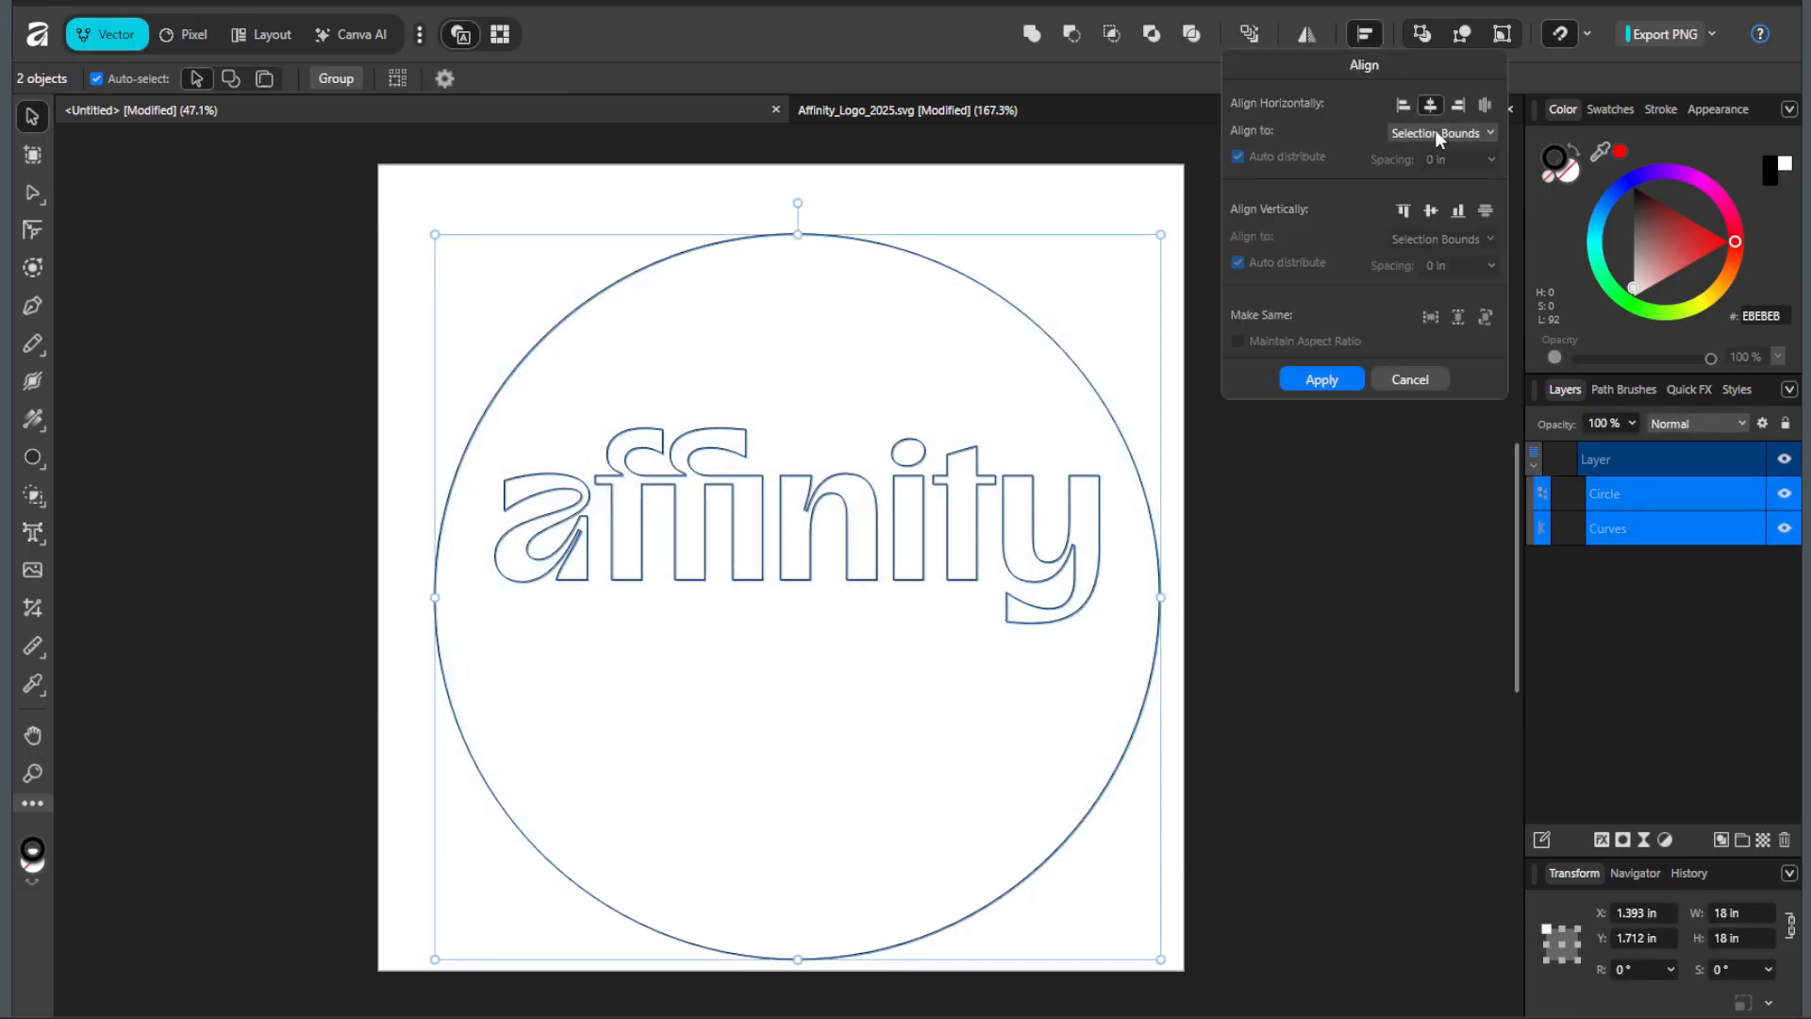
pyautogui.click(1430, 211)
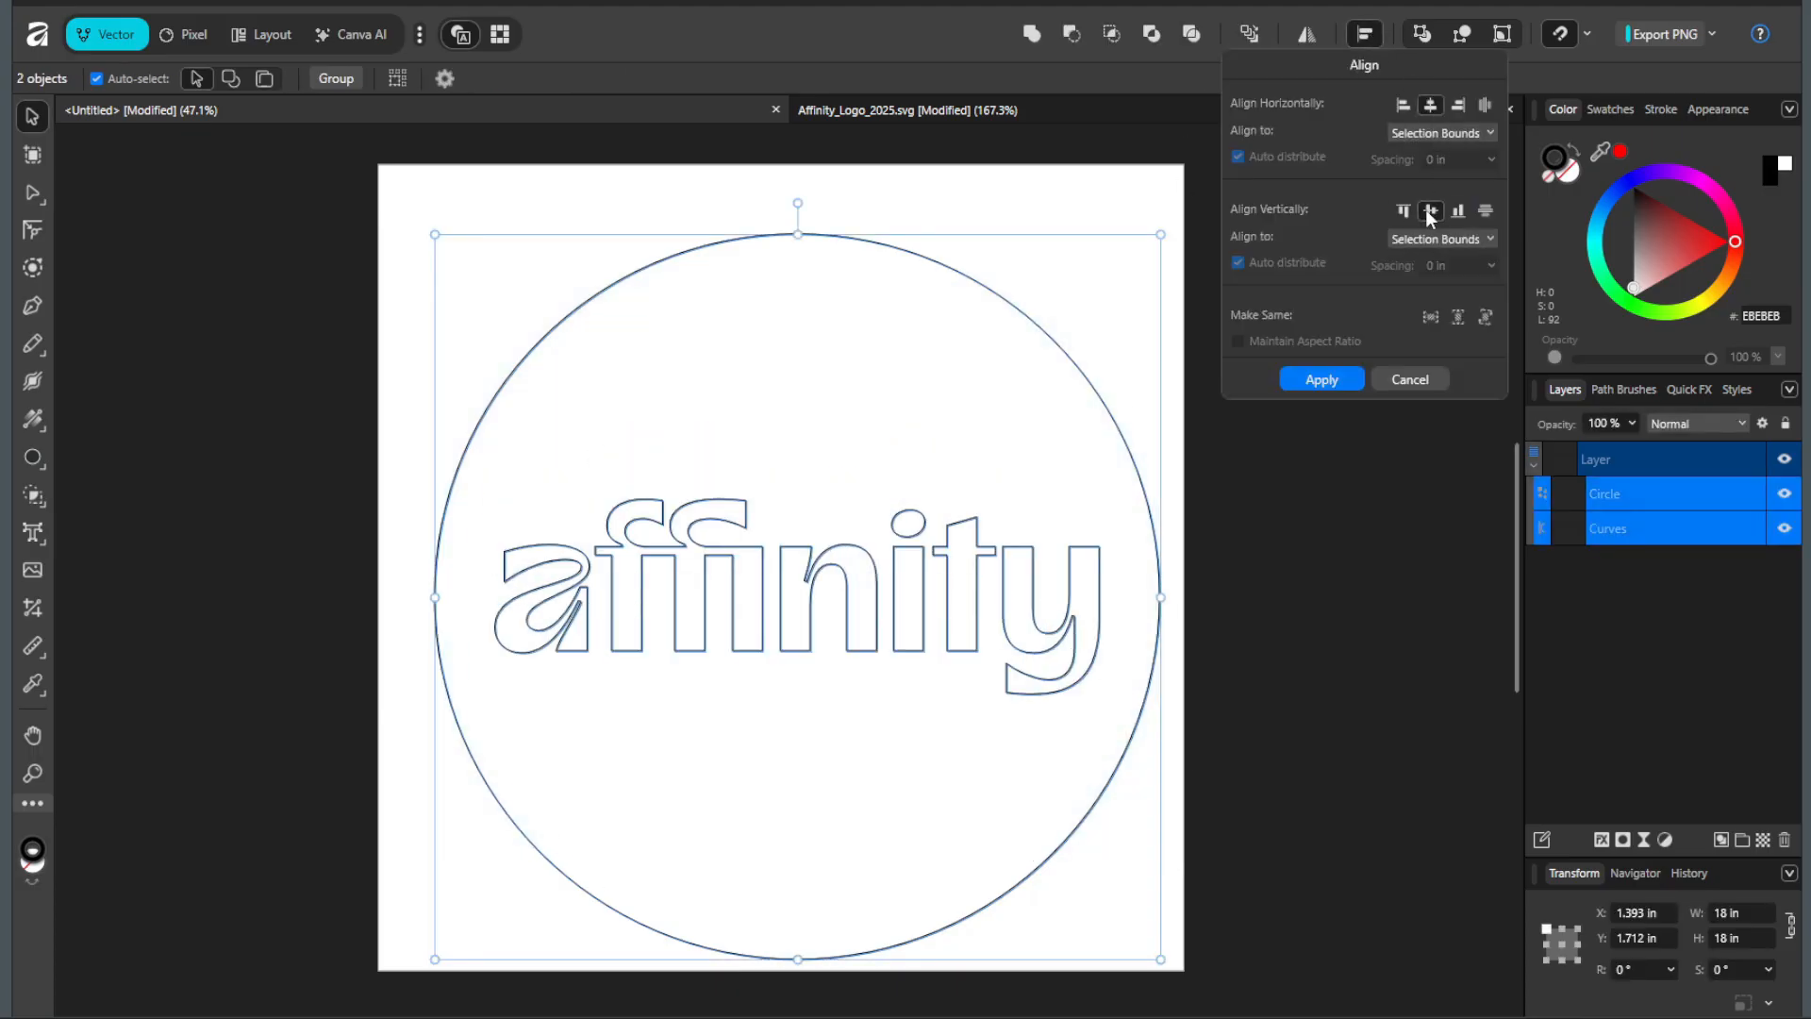
pyautogui.click(1323, 380)
pyautogui.click(1339, 398)
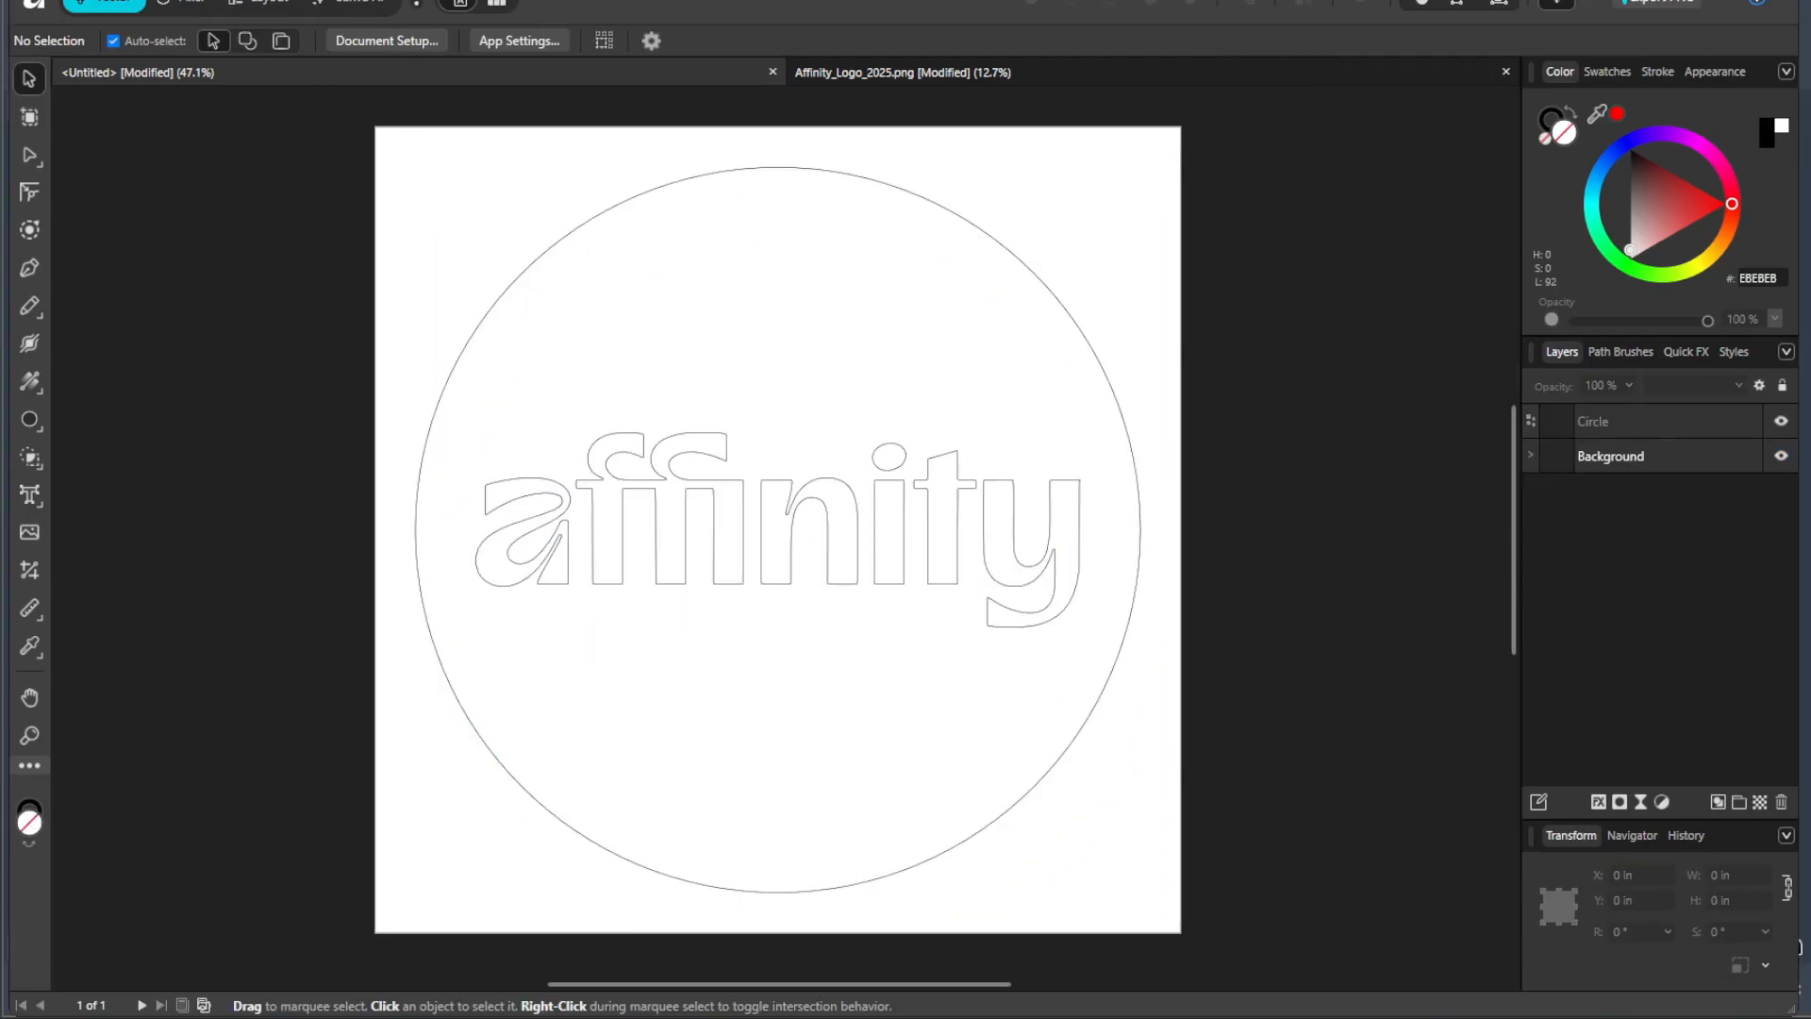
# Step: Set up an export of the whole document in DXF format and proceed to choosing its save location
pyautogui.click(74, 0)
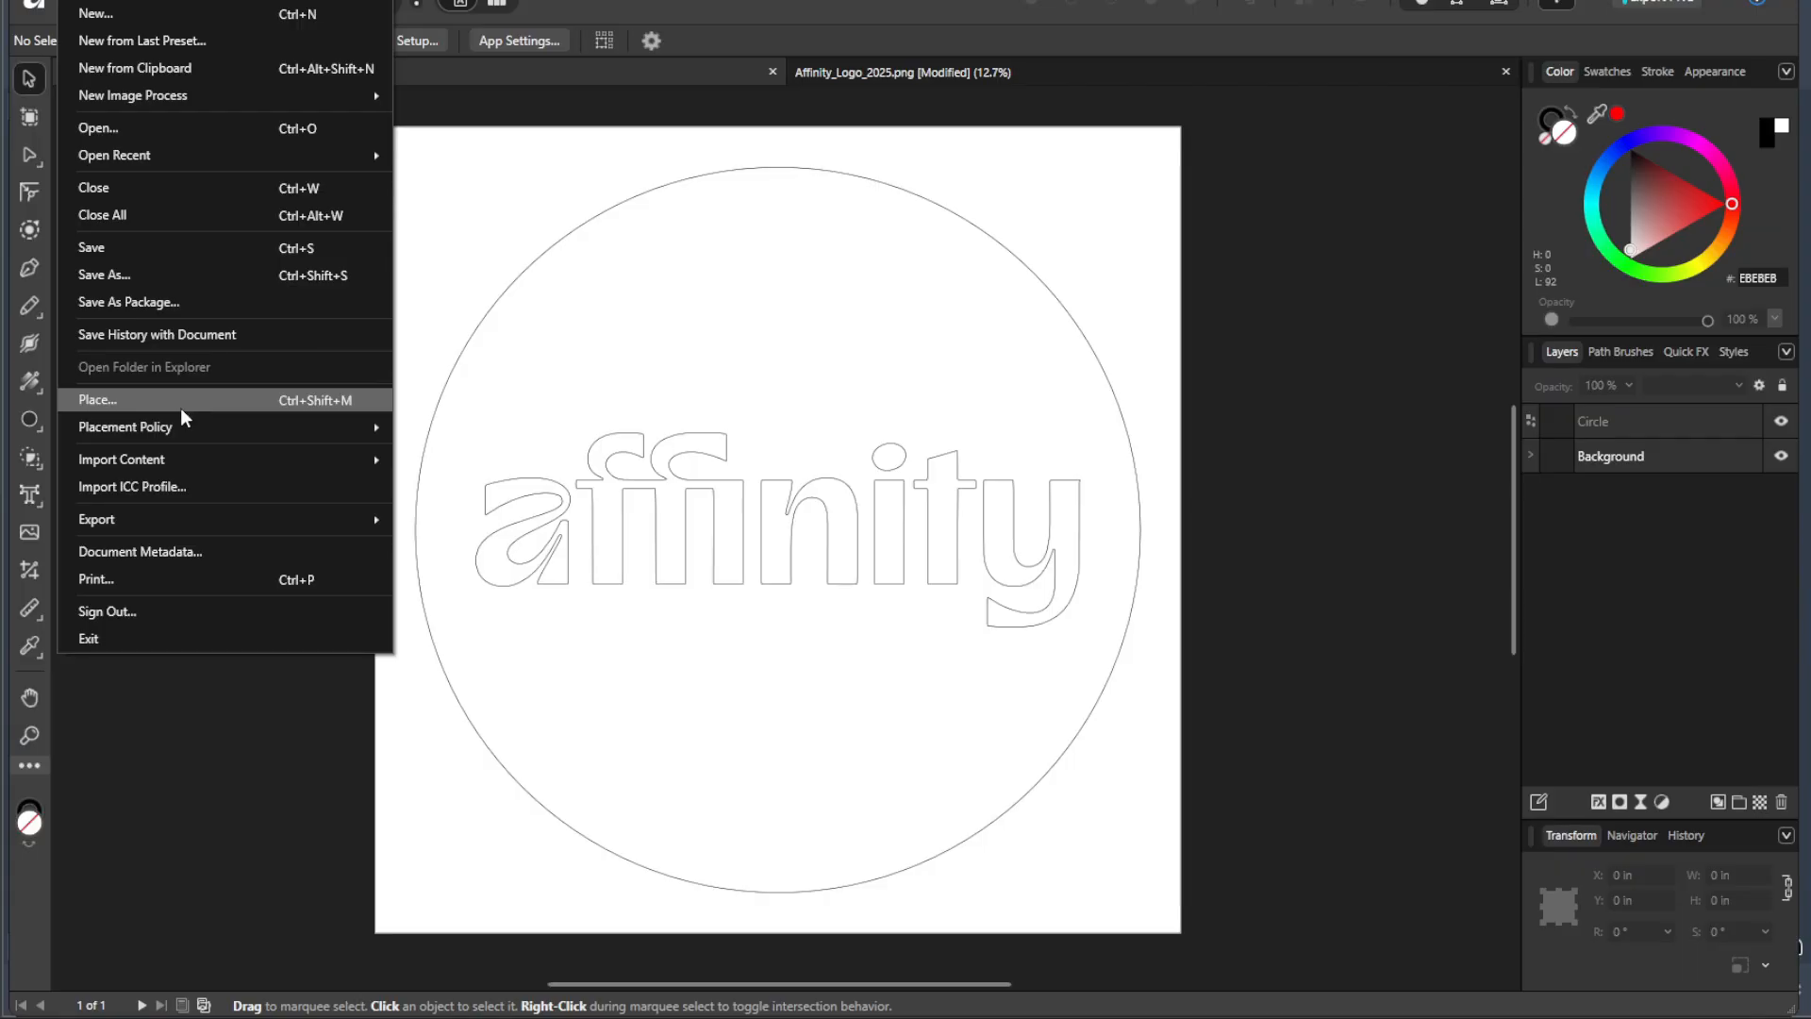
pyautogui.moveTo(174, 521)
pyautogui.click(566, 519)
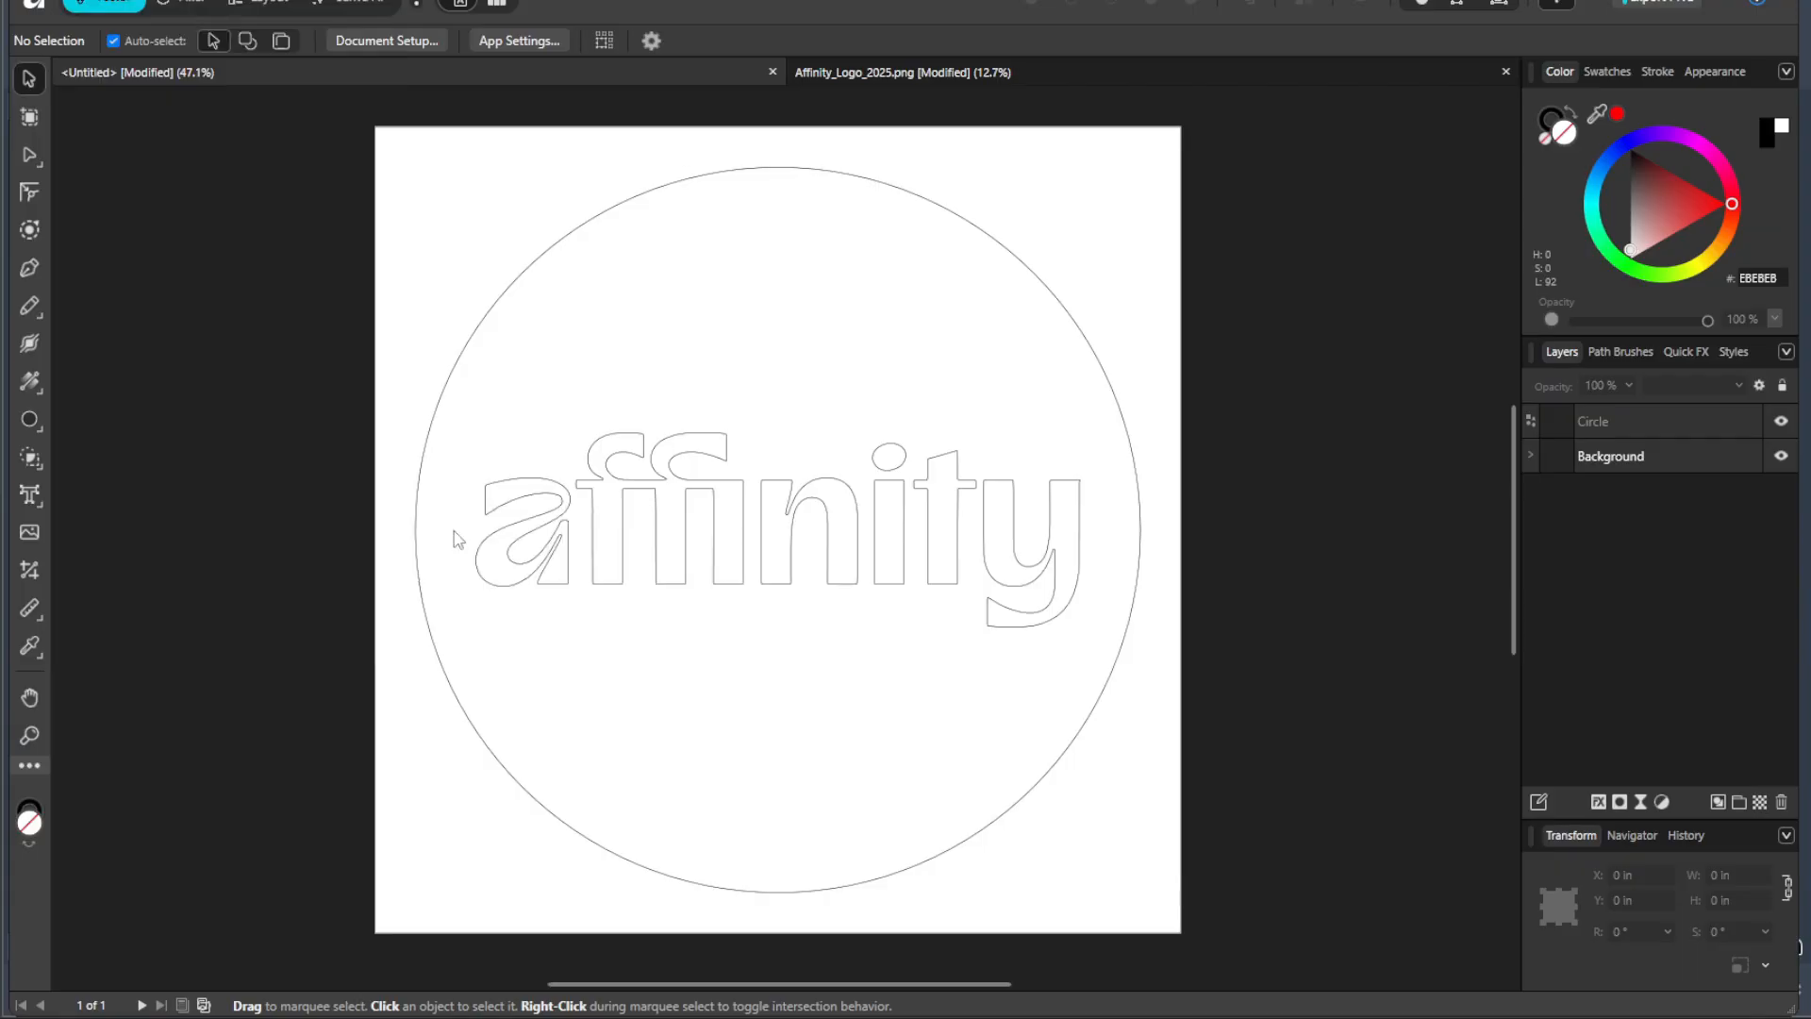
pyautogui.click(479, 676)
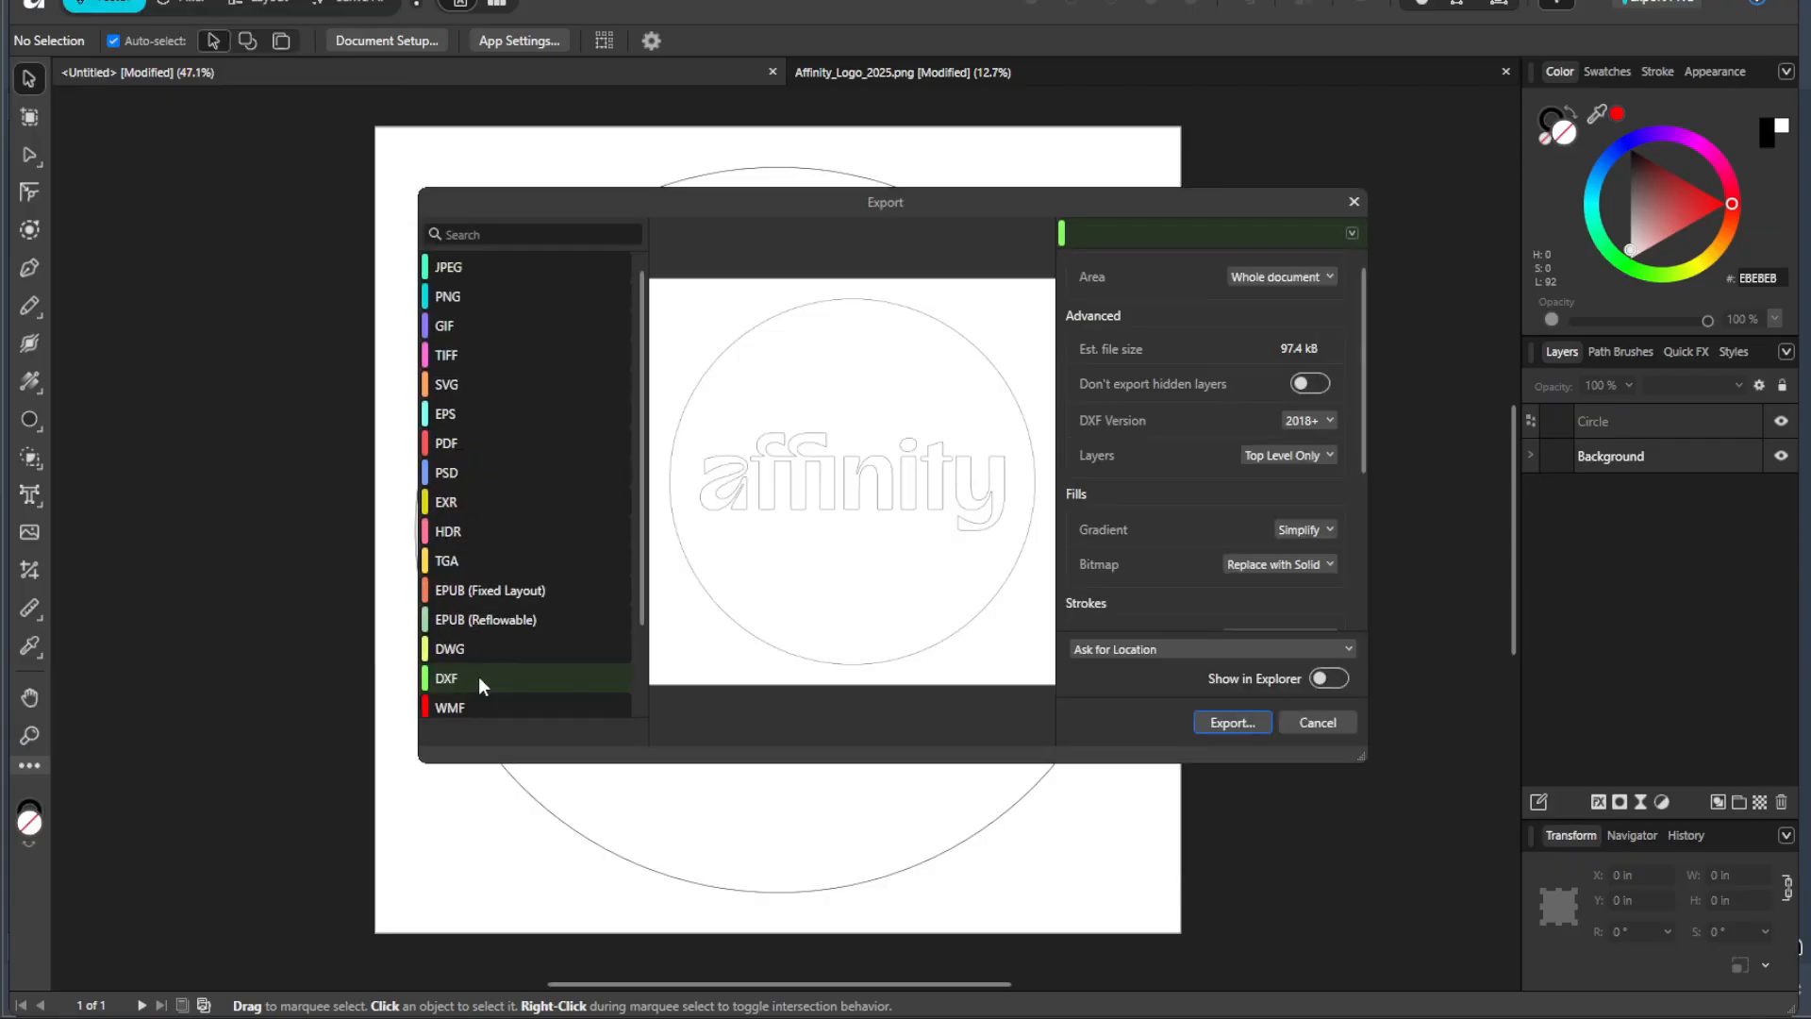
pyautogui.click(1245, 723)
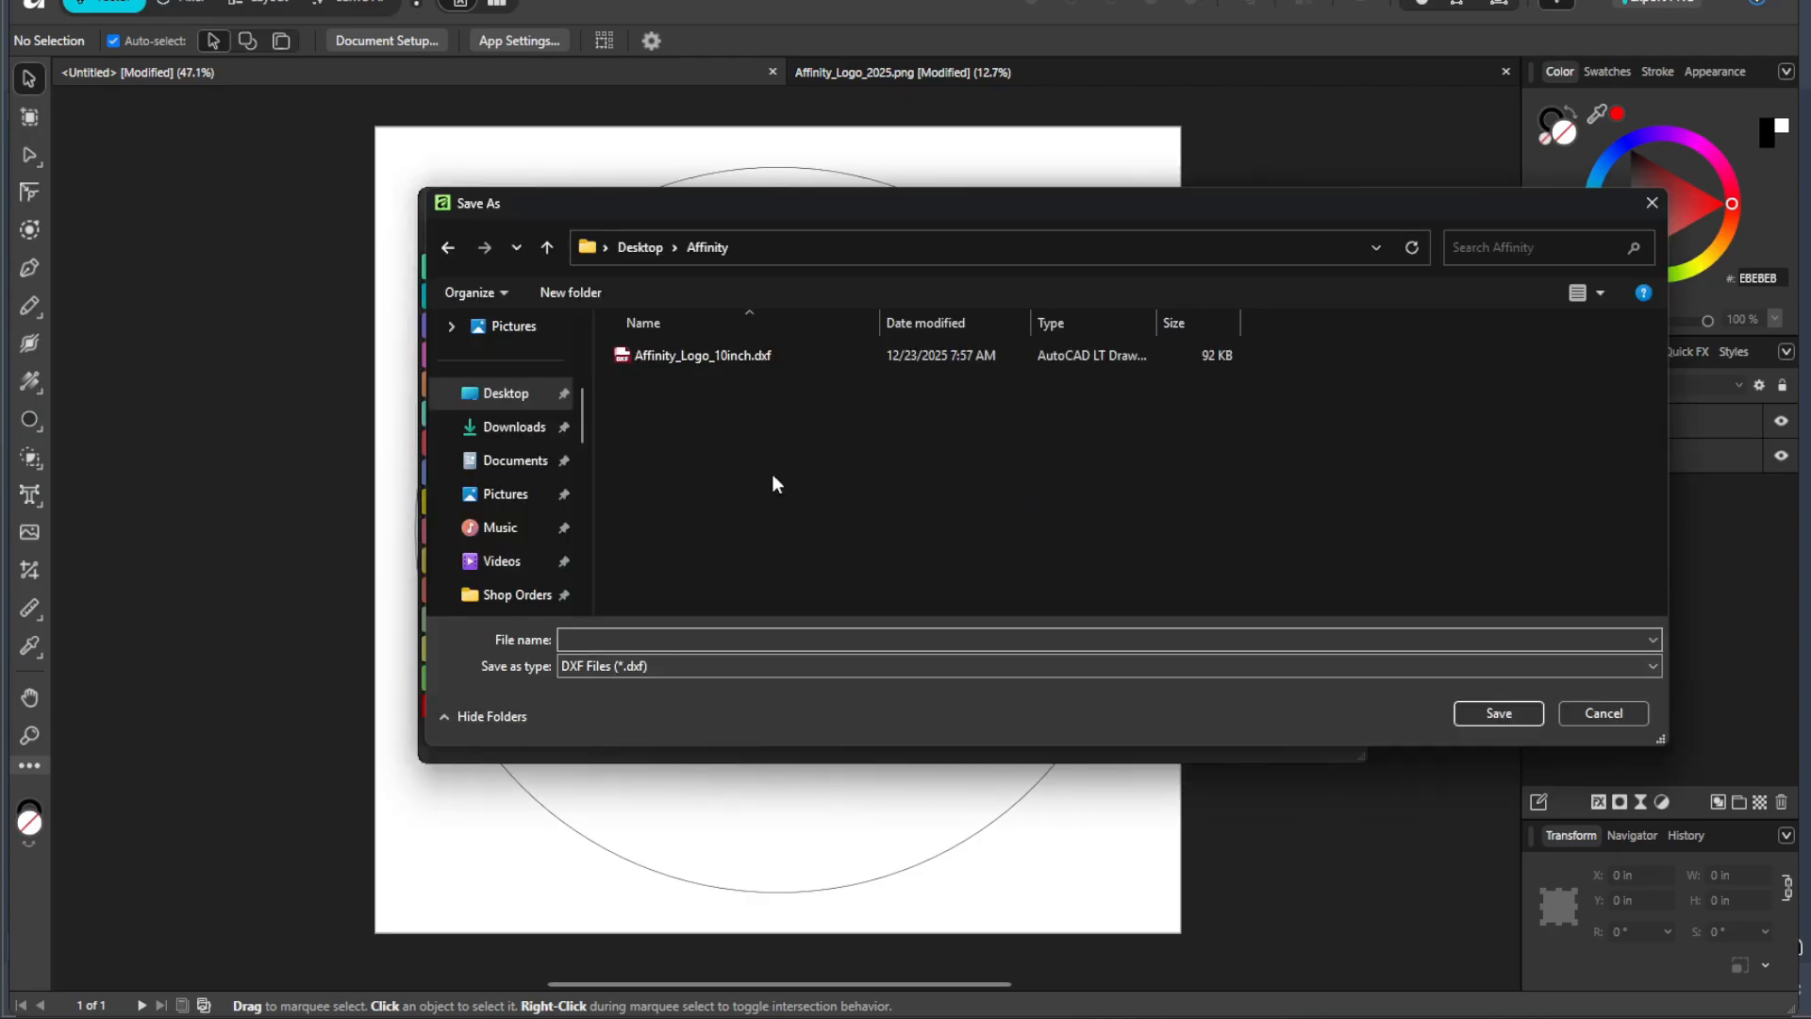
# Step: Save the DXF export in the Affinity folder on the Desktop as Affinity_Logo_15inch.dxf, basing the name on the existing 10inch file
pyautogui.click(730, 356)
pyautogui.click(772, 638)
pyautogui.click(771, 638)
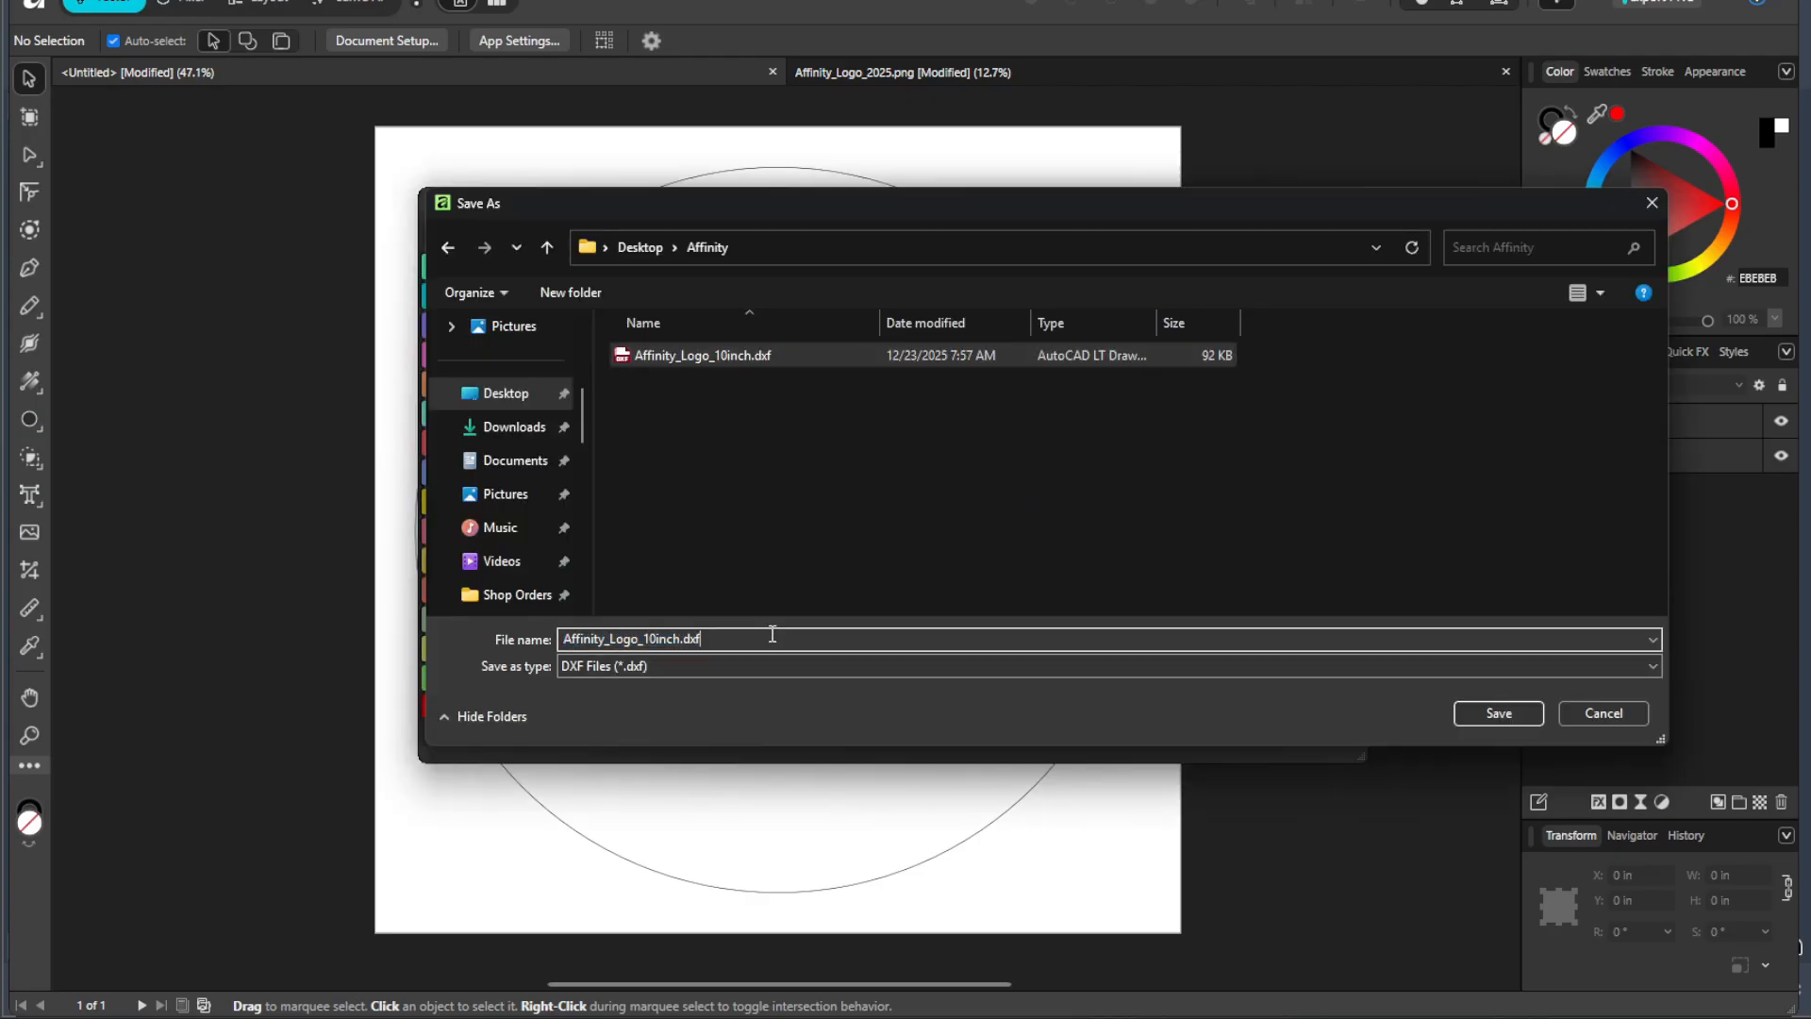
pyautogui.press('BackSpace')
pyautogui.press('BackSpace')
pyautogui.press('BackSpace')
pyautogui.press('BackSpace')
pyautogui.press('BackSpace')
pyautogui.press('BackSpace')
pyautogui.press('BackSpace')
pyautogui.press('BackSpace')
pyautogui.write('5inch')
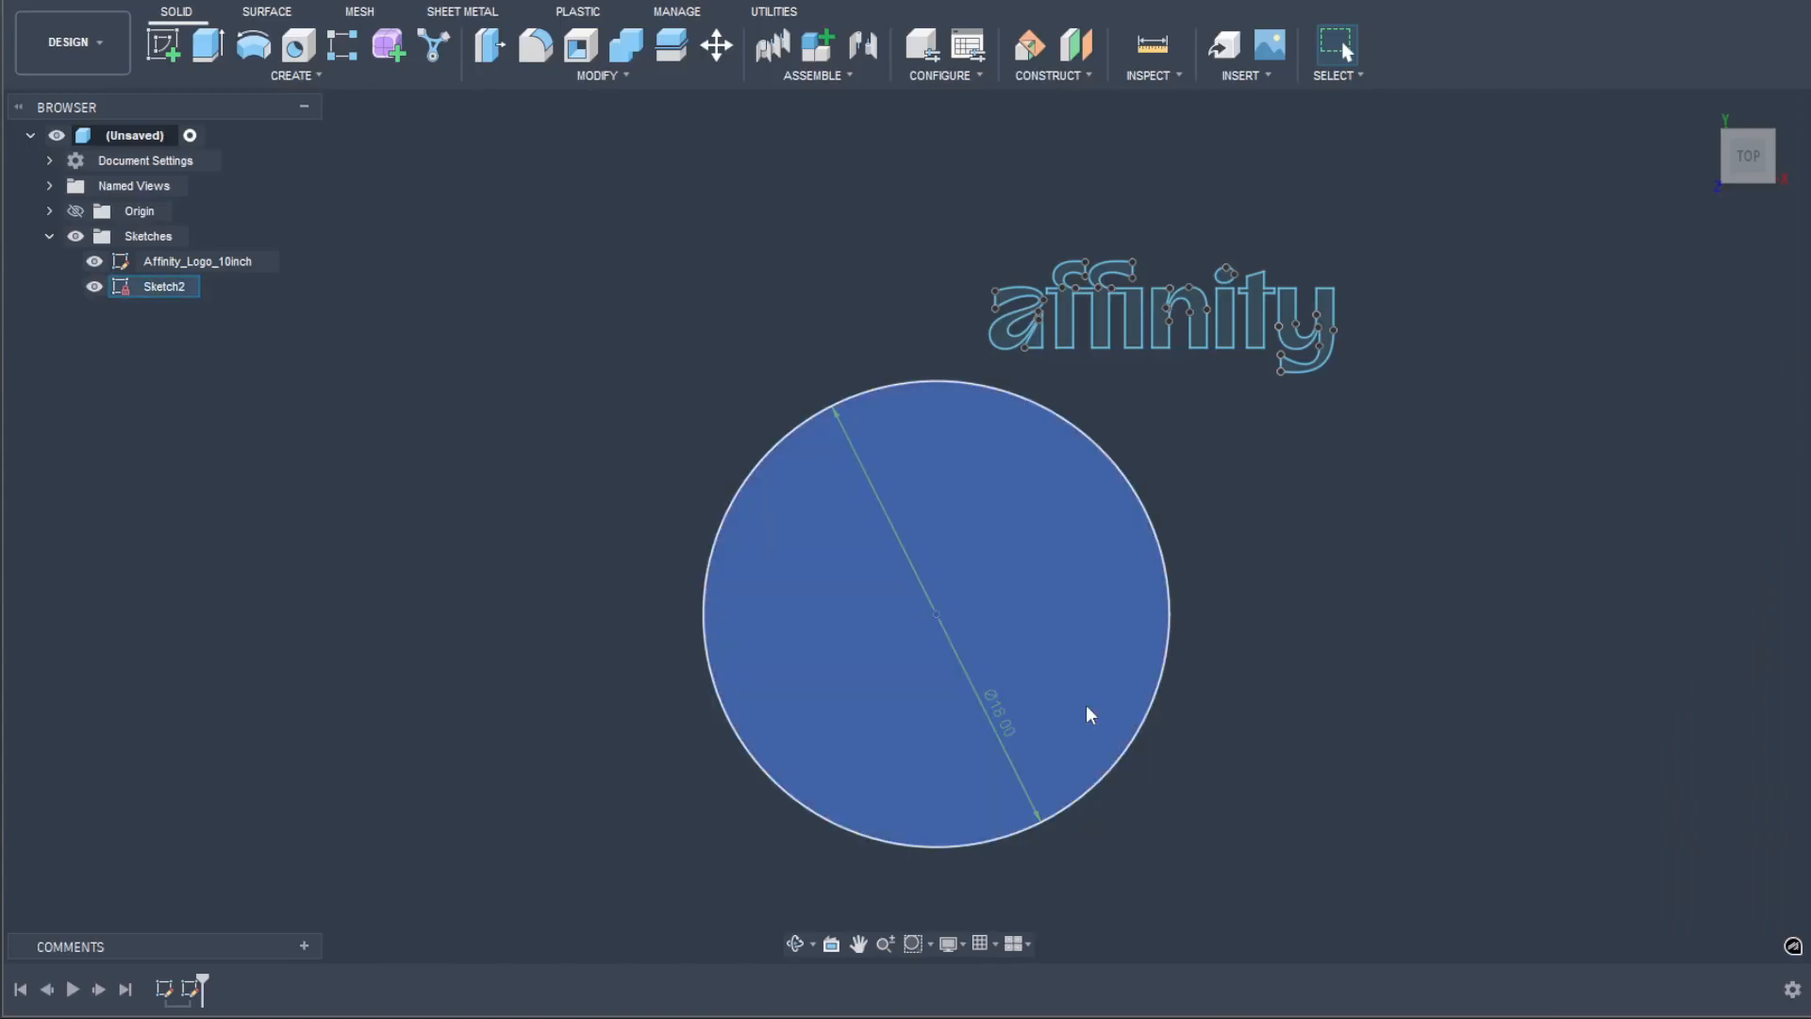
# Step: Switch to Fusion, hide the Affinity_Logo_10inch sketch, and insert Affinity_Logo_15inch.dxf on the XY plane as a single sketch
pyautogui.click(1255, 76)
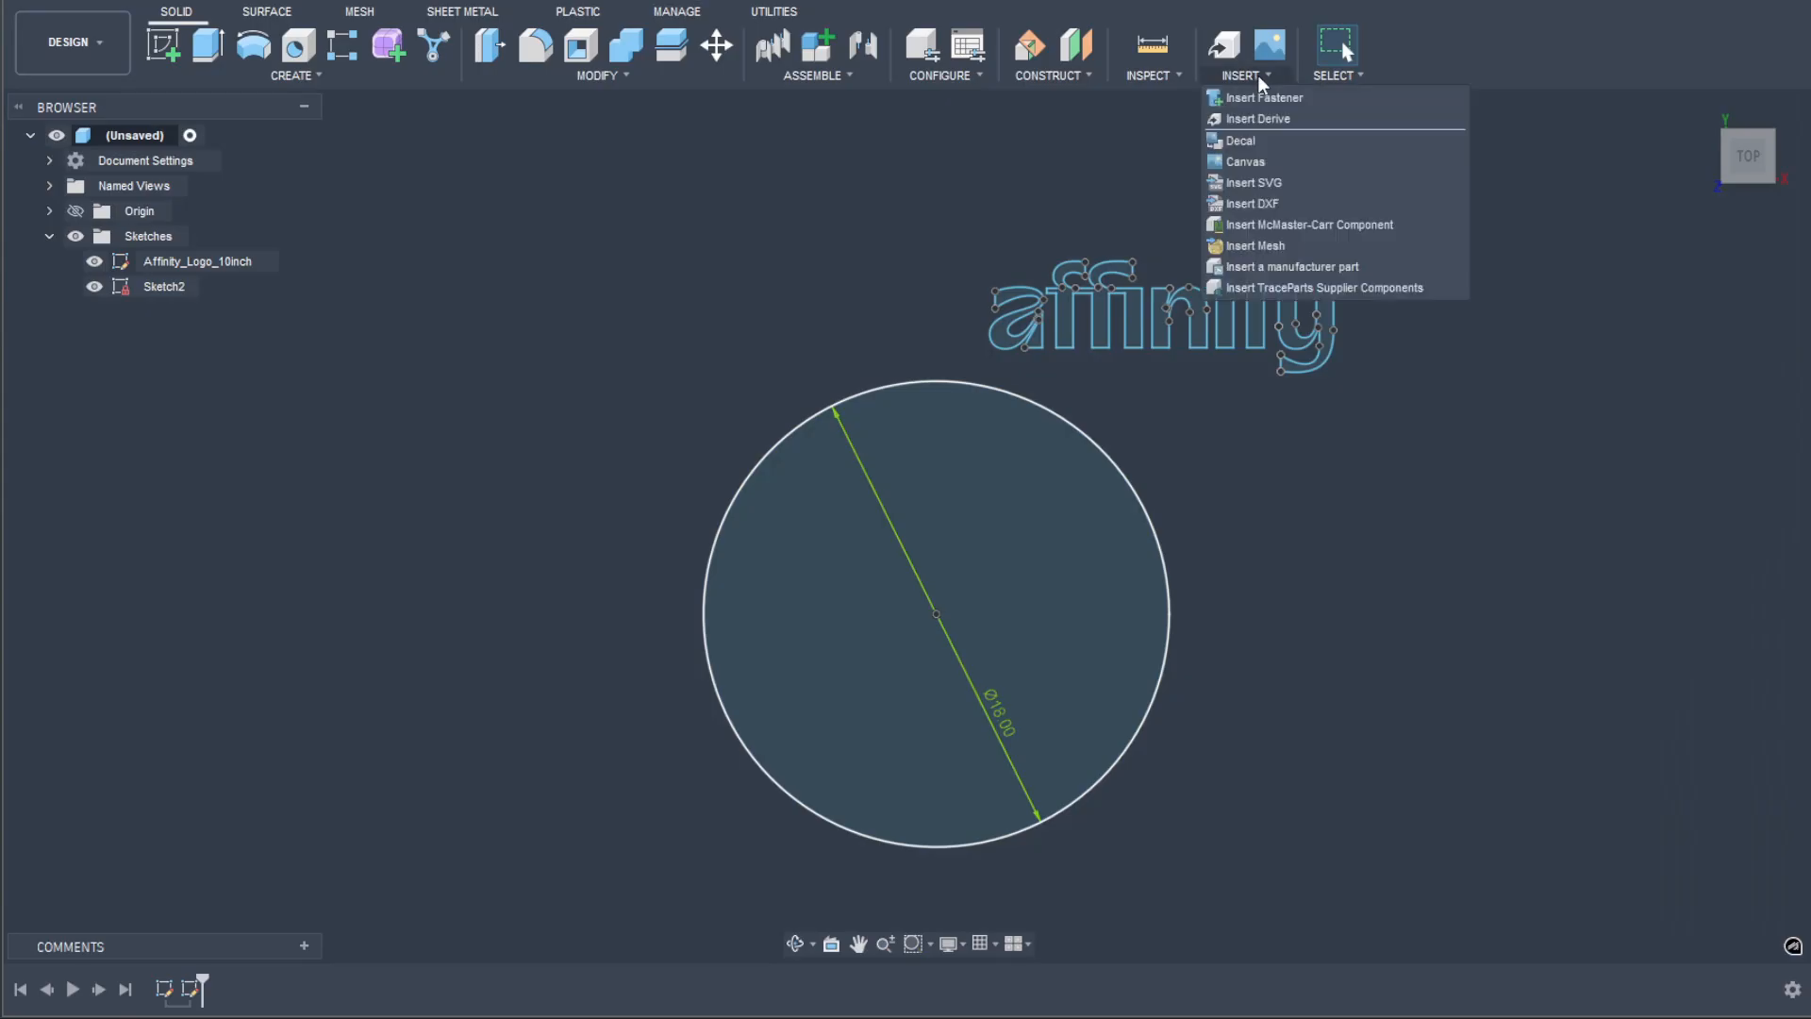
pyautogui.click(96, 261)
pyautogui.click(1226, 74)
pyautogui.click(1262, 205)
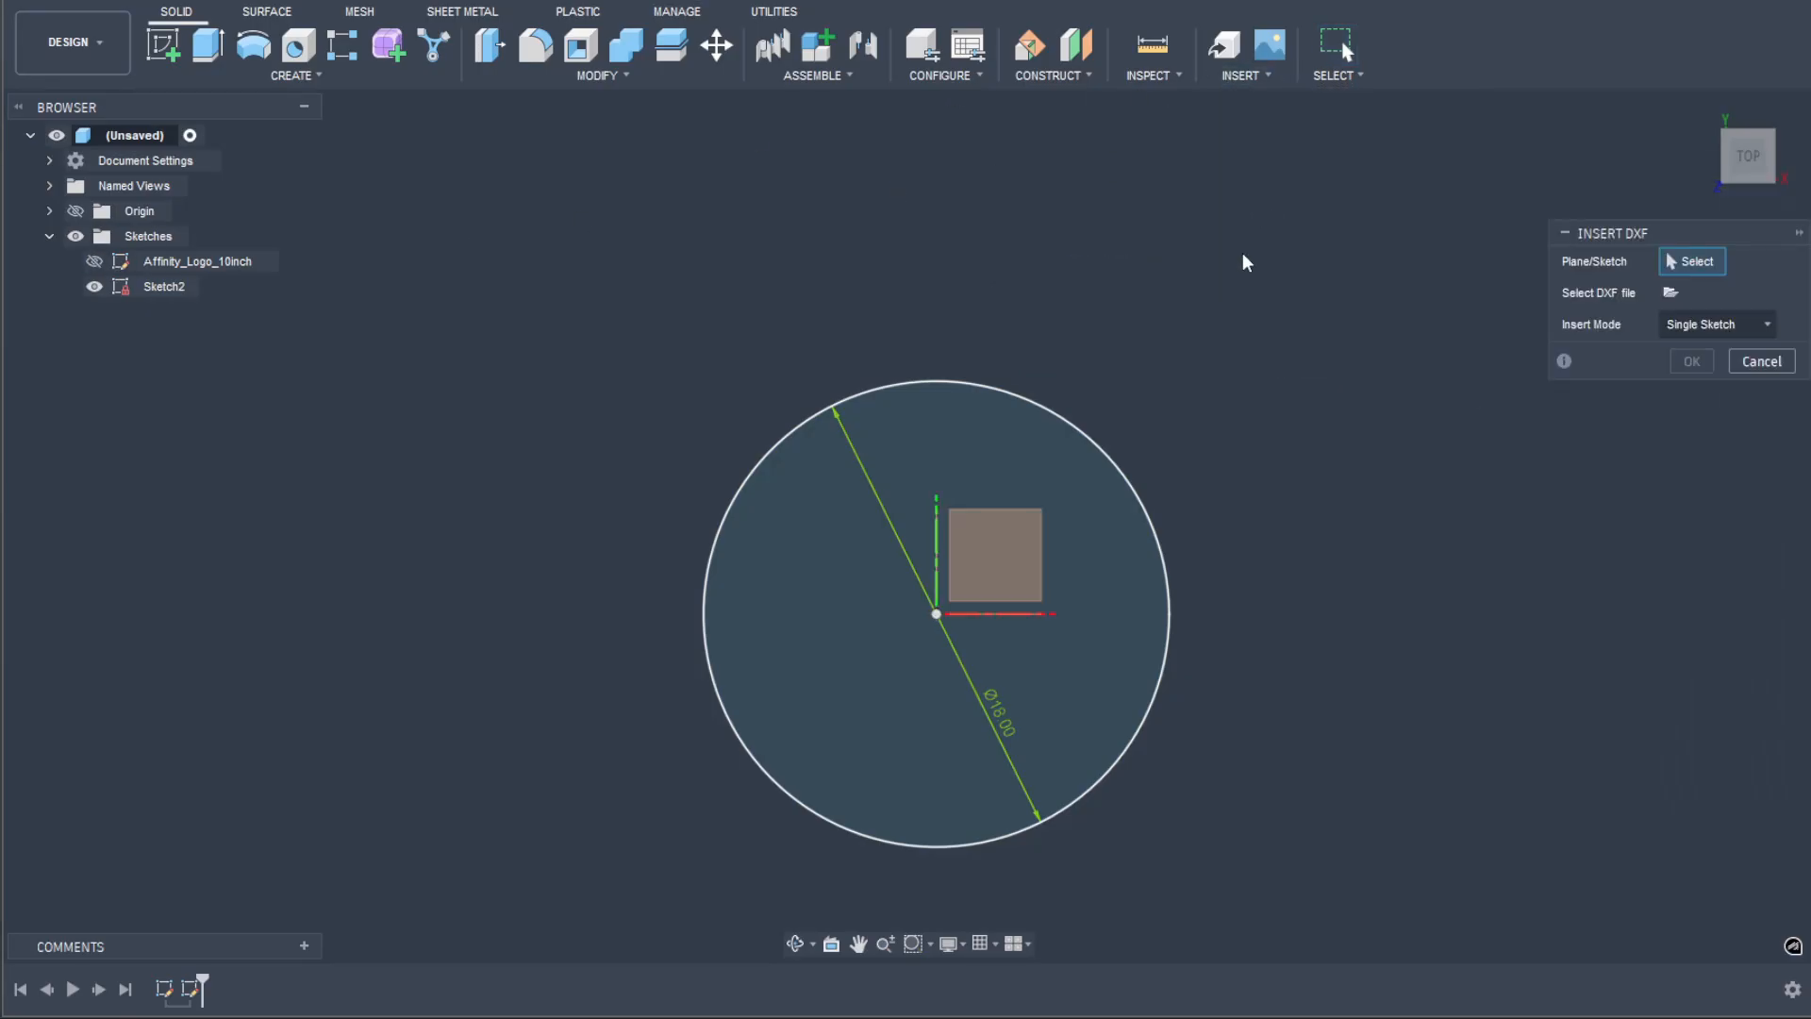
pyautogui.click(994, 564)
pyautogui.click(1668, 293)
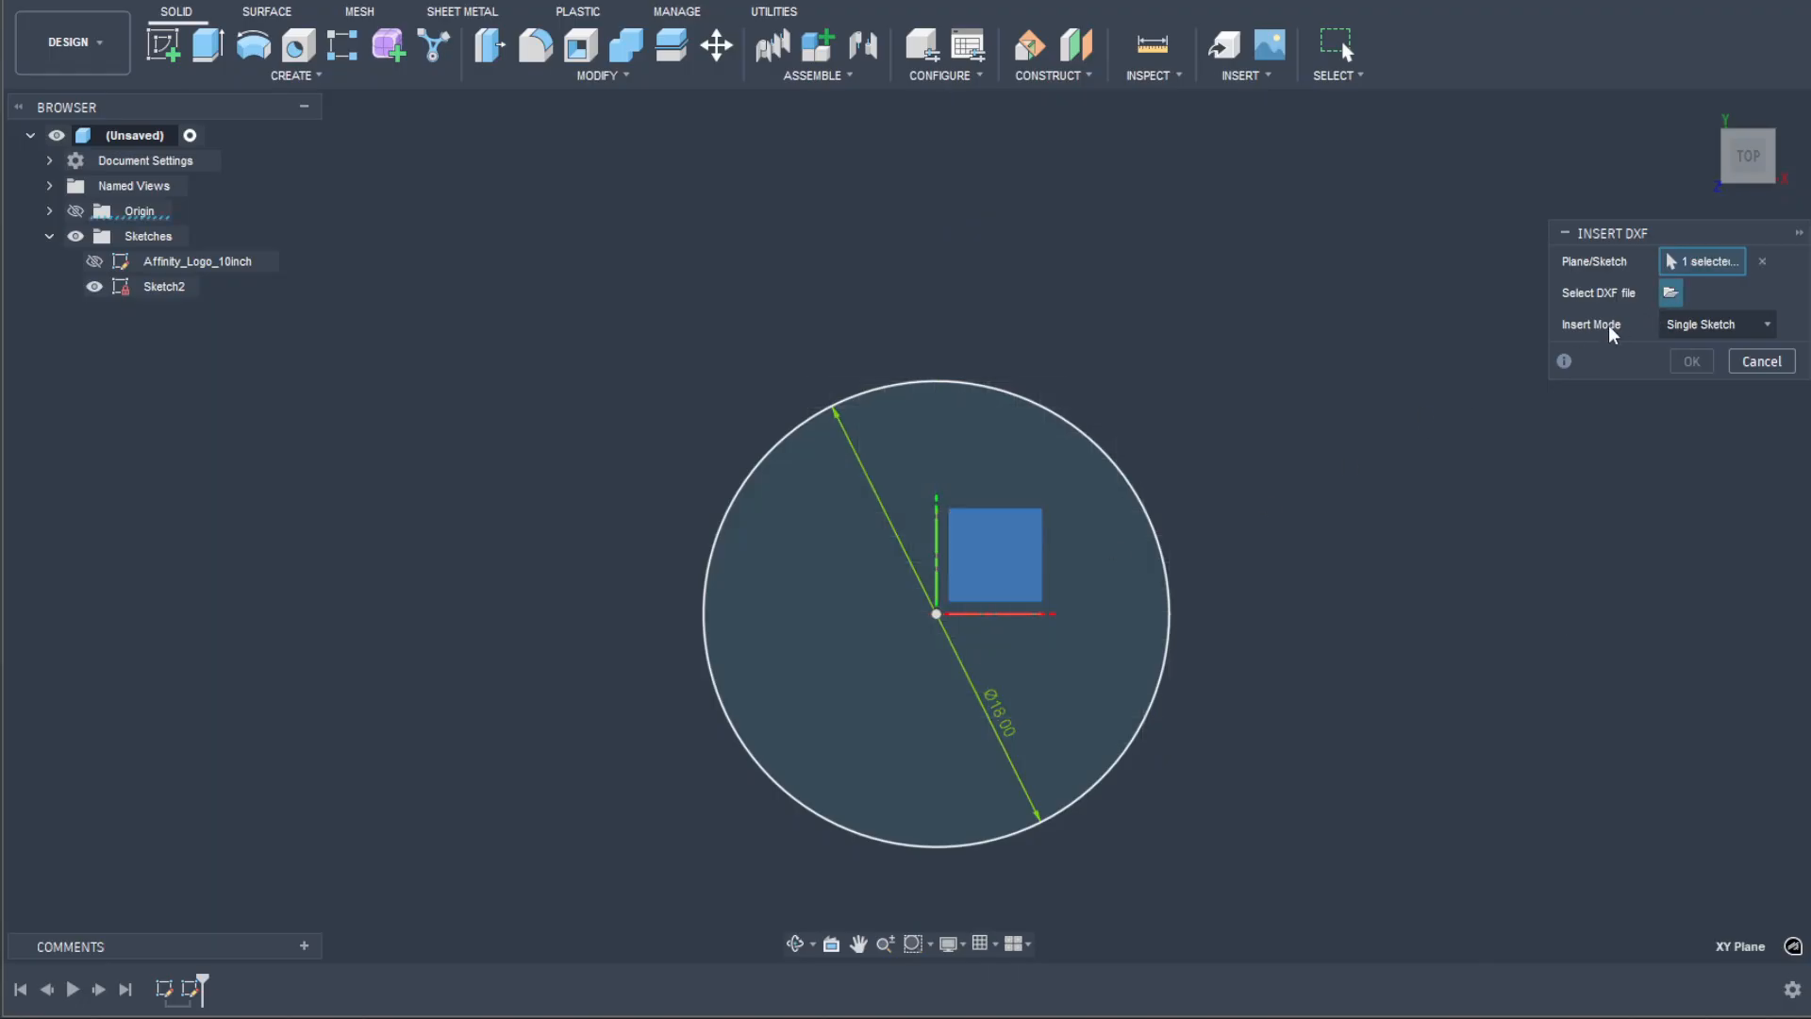
pyautogui.click(652, 707)
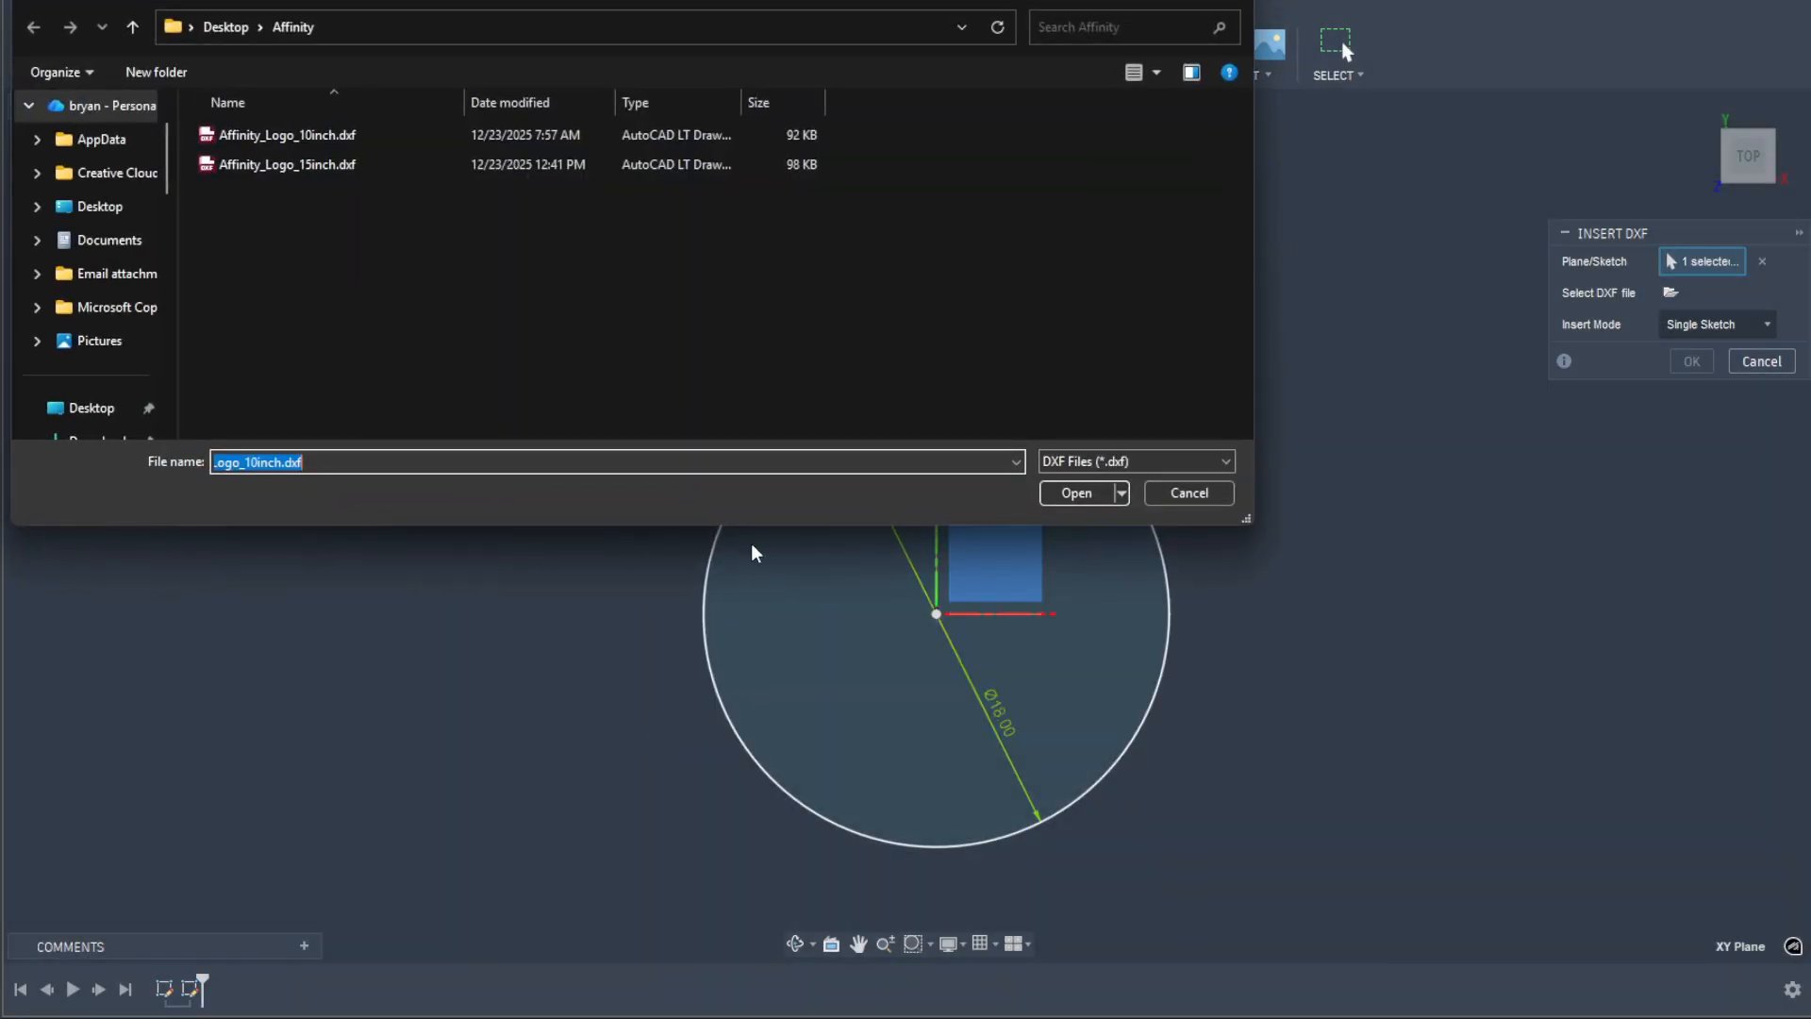
pyautogui.doubleClick(338, 170)
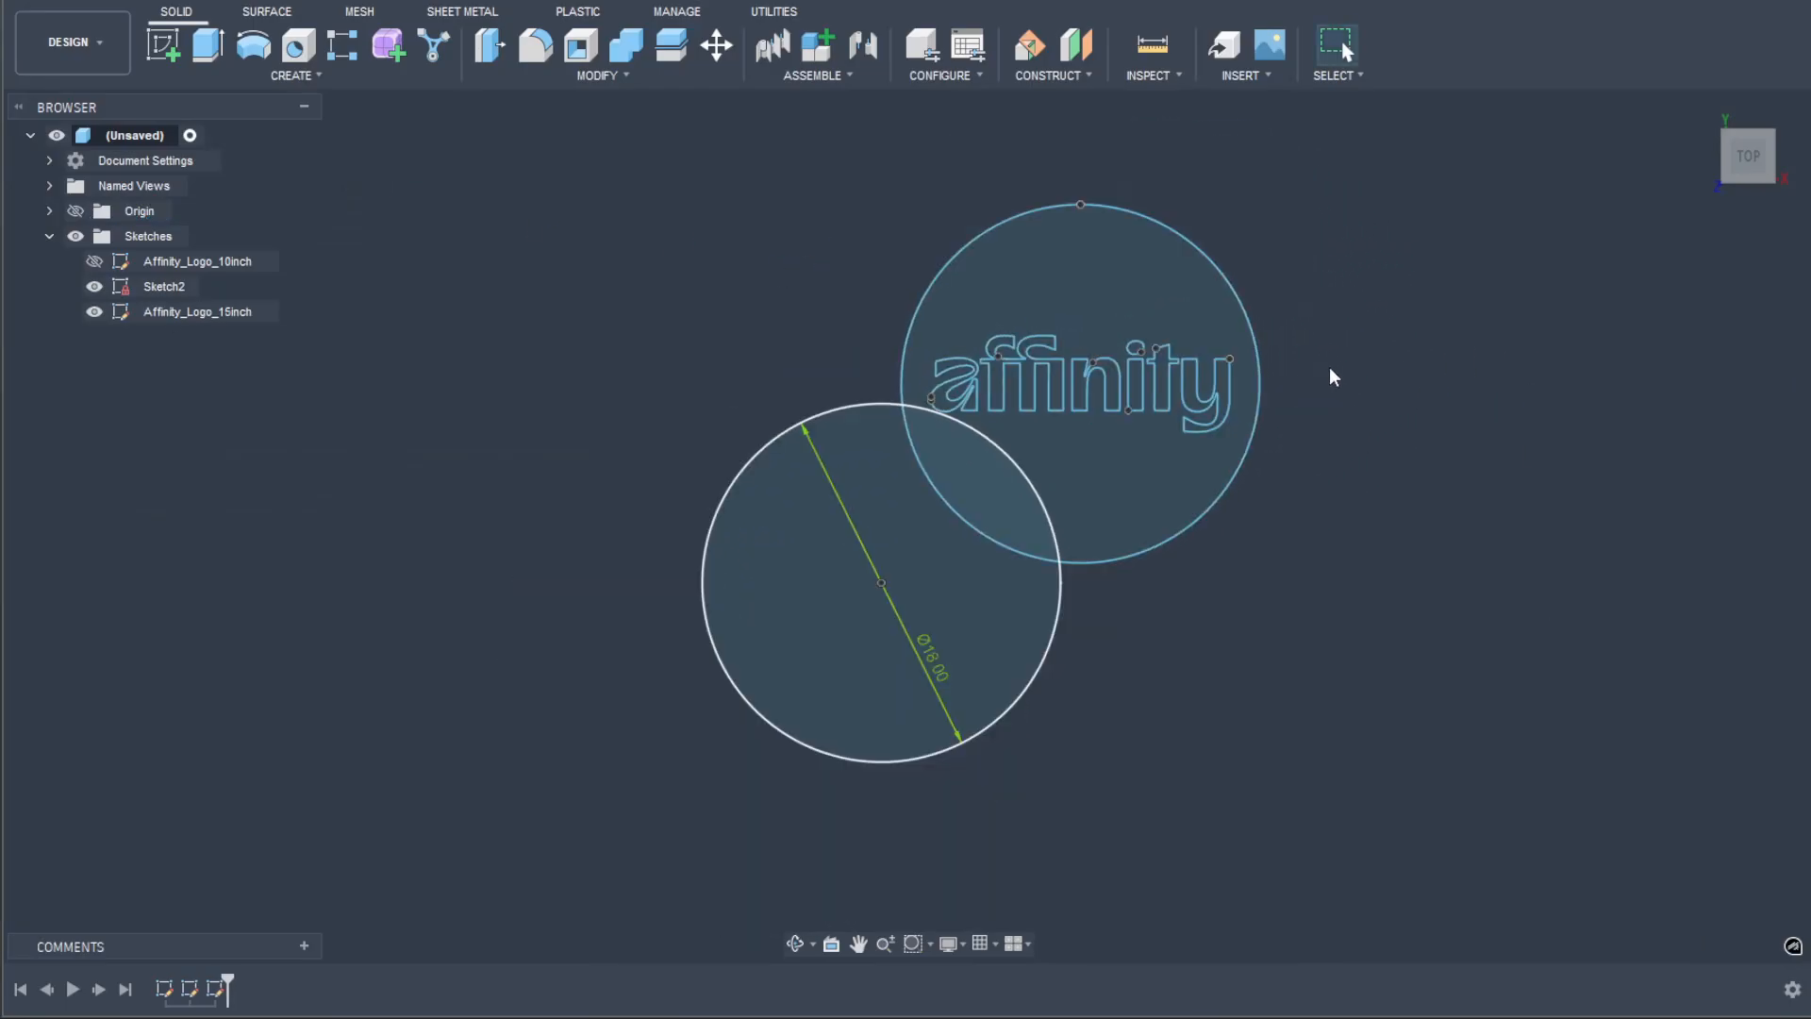
# Step: Move the inserted logo and its circle point to point, from that circle's uppermost point to the center of the 18 in circle in Sketch2
pyautogui.press('m')
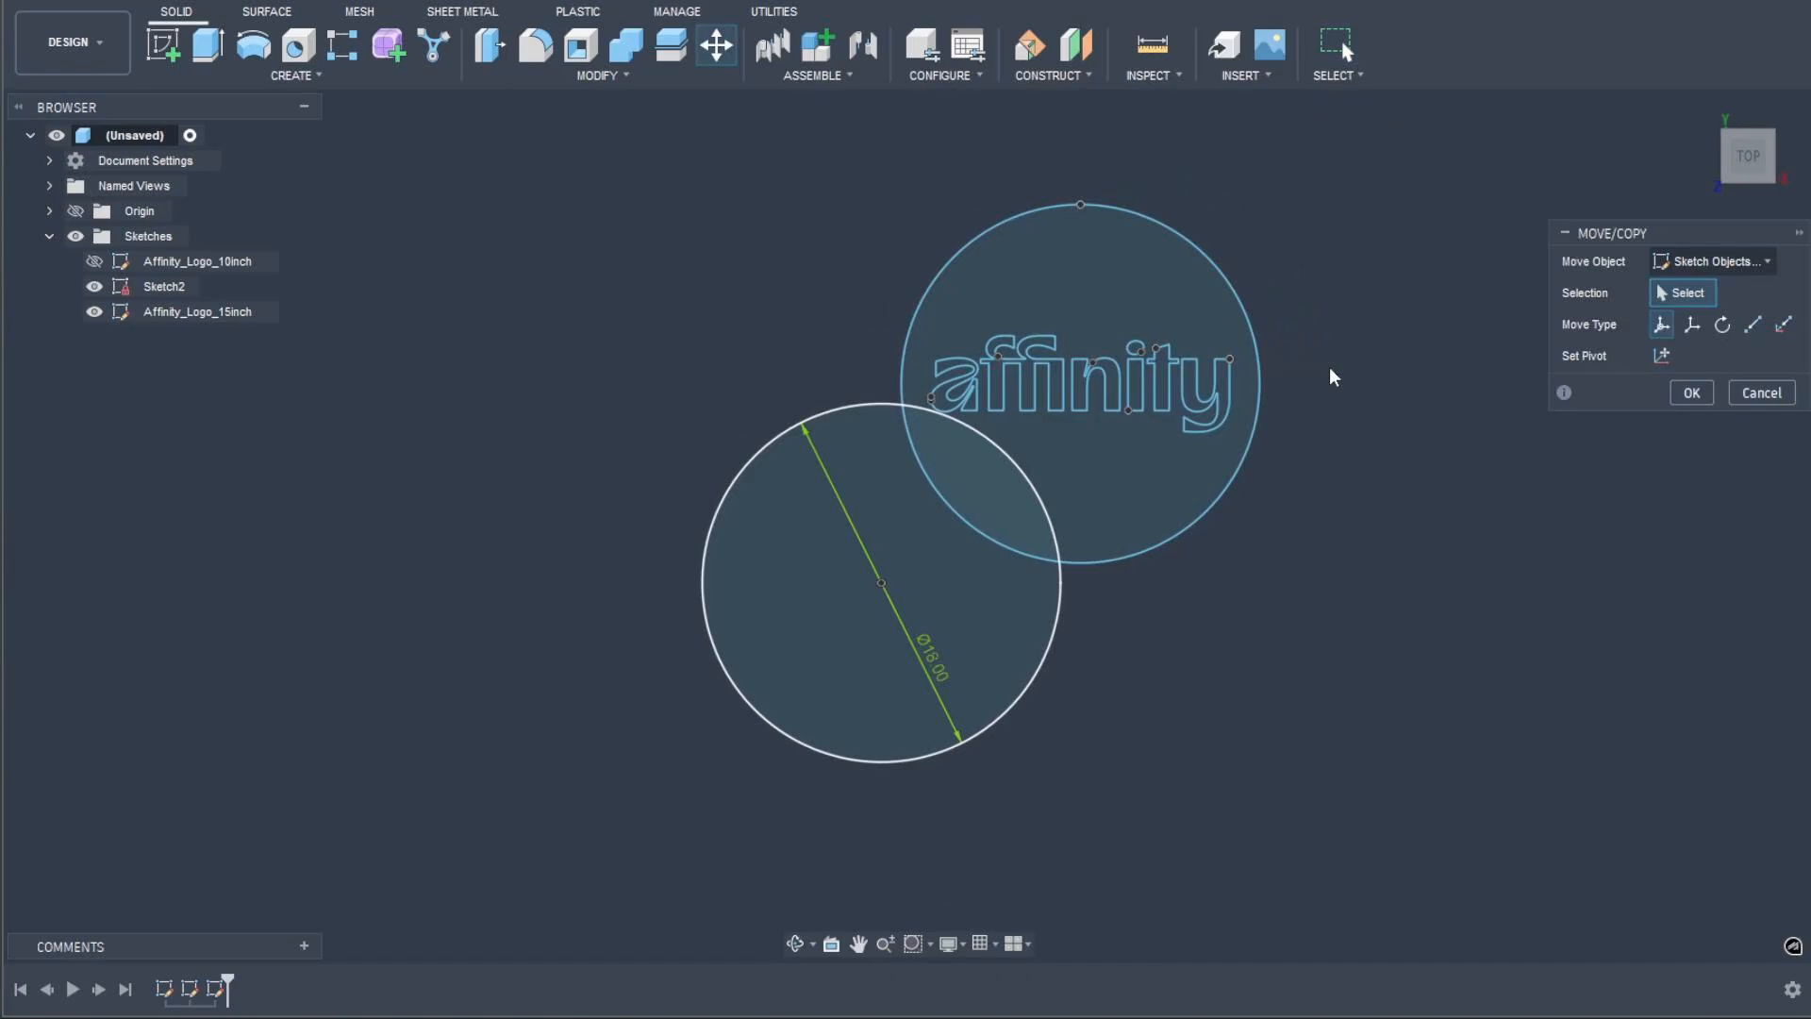
pyautogui.click(94, 288)
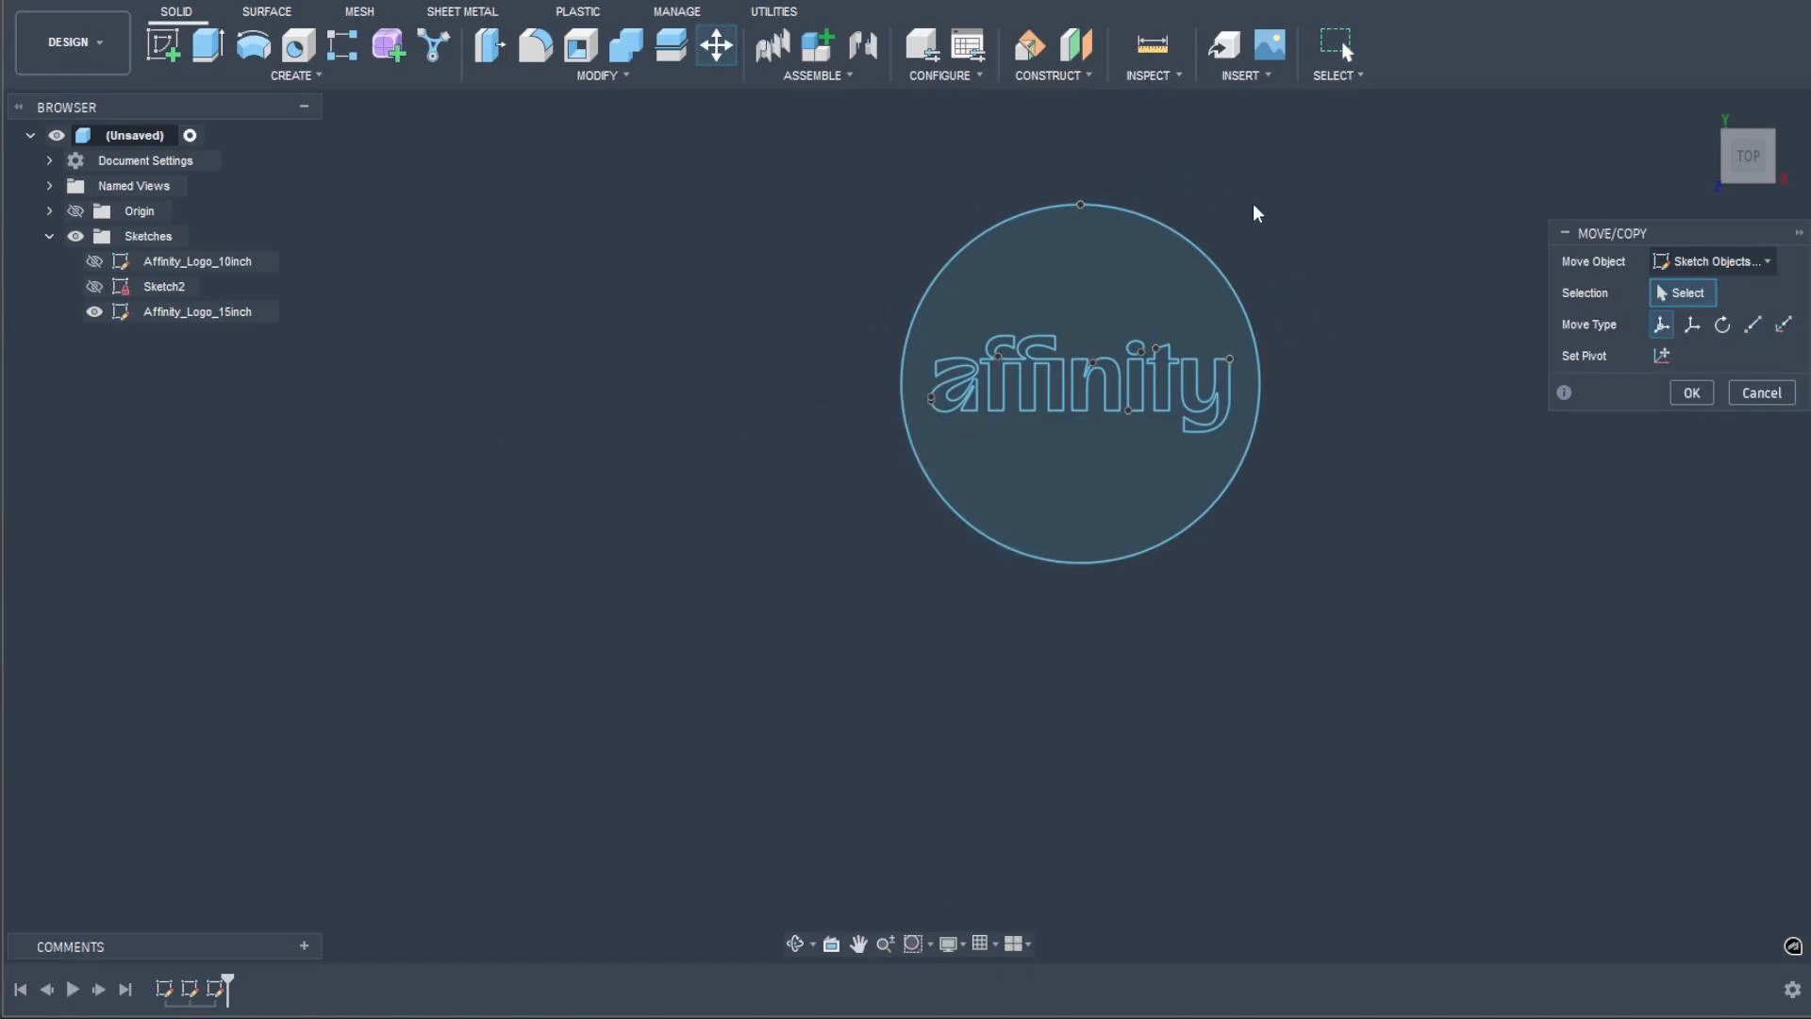
pyautogui.moveTo(1350, 149)
pyautogui.mouseDown()
pyautogui.moveTo(992, 502)
pyautogui.moveTo(852, 608)
pyautogui.mouseUp()
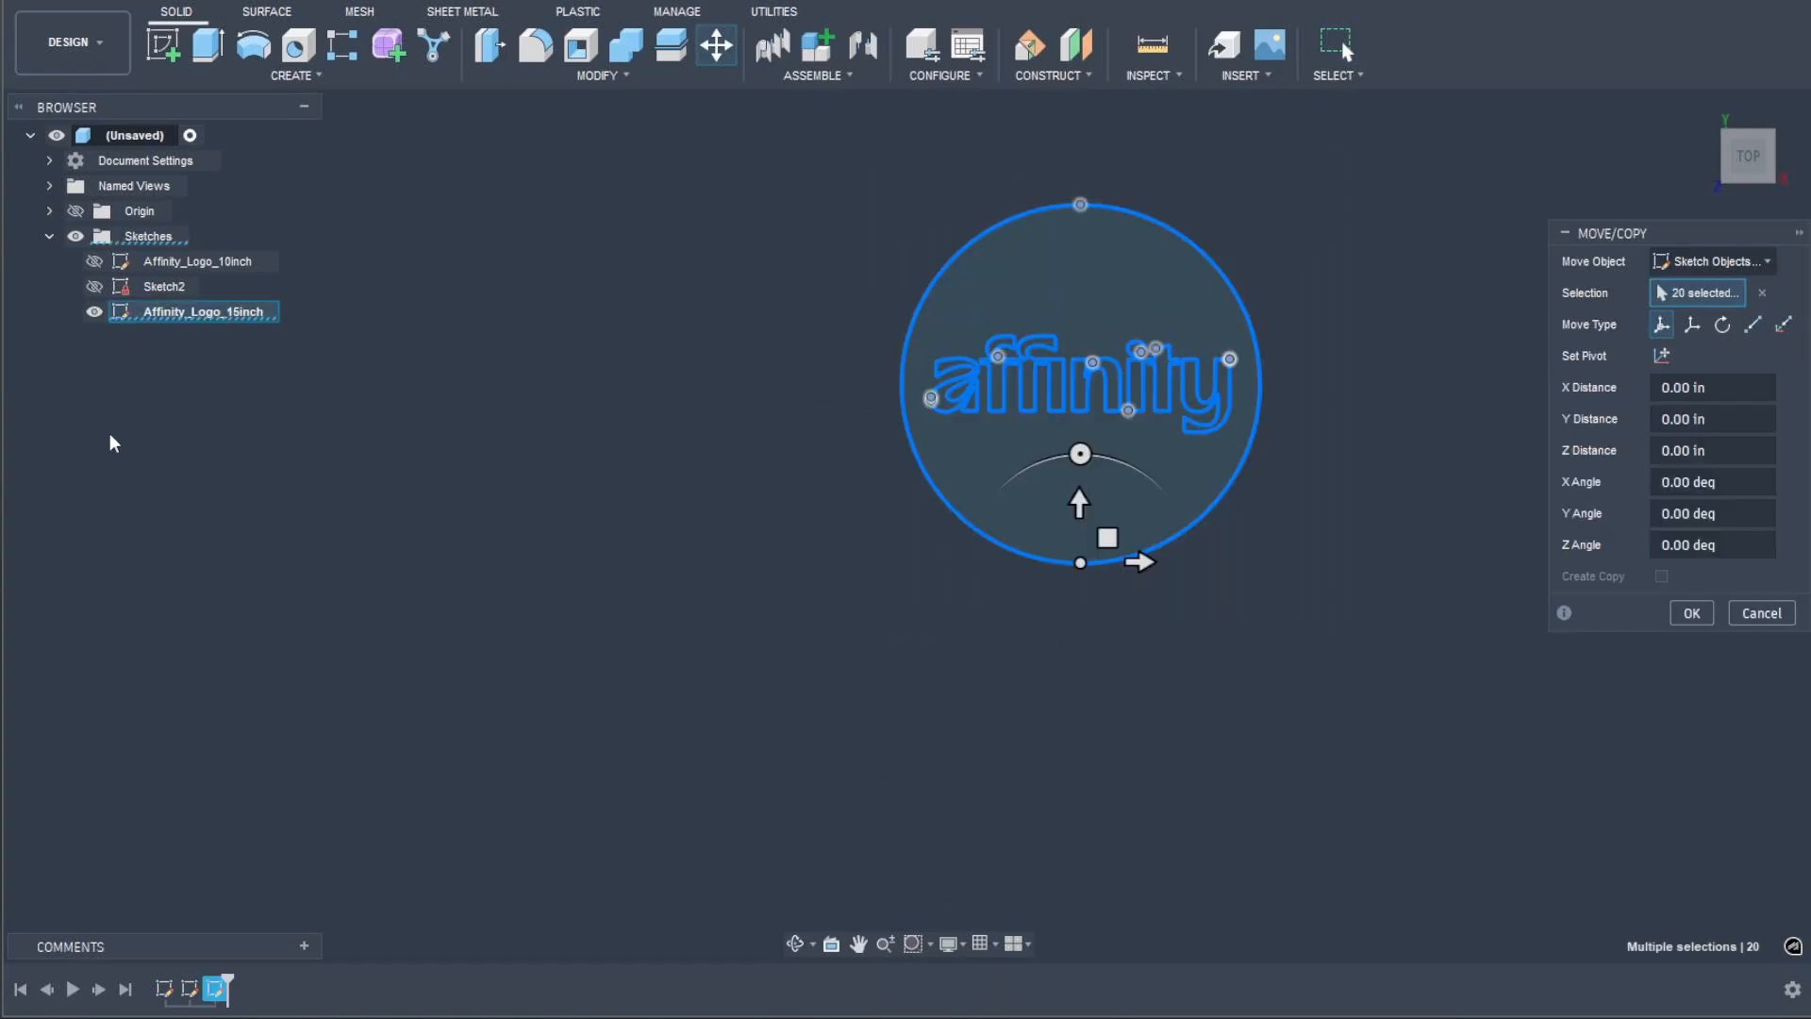
pyautogui.click(94, 287)
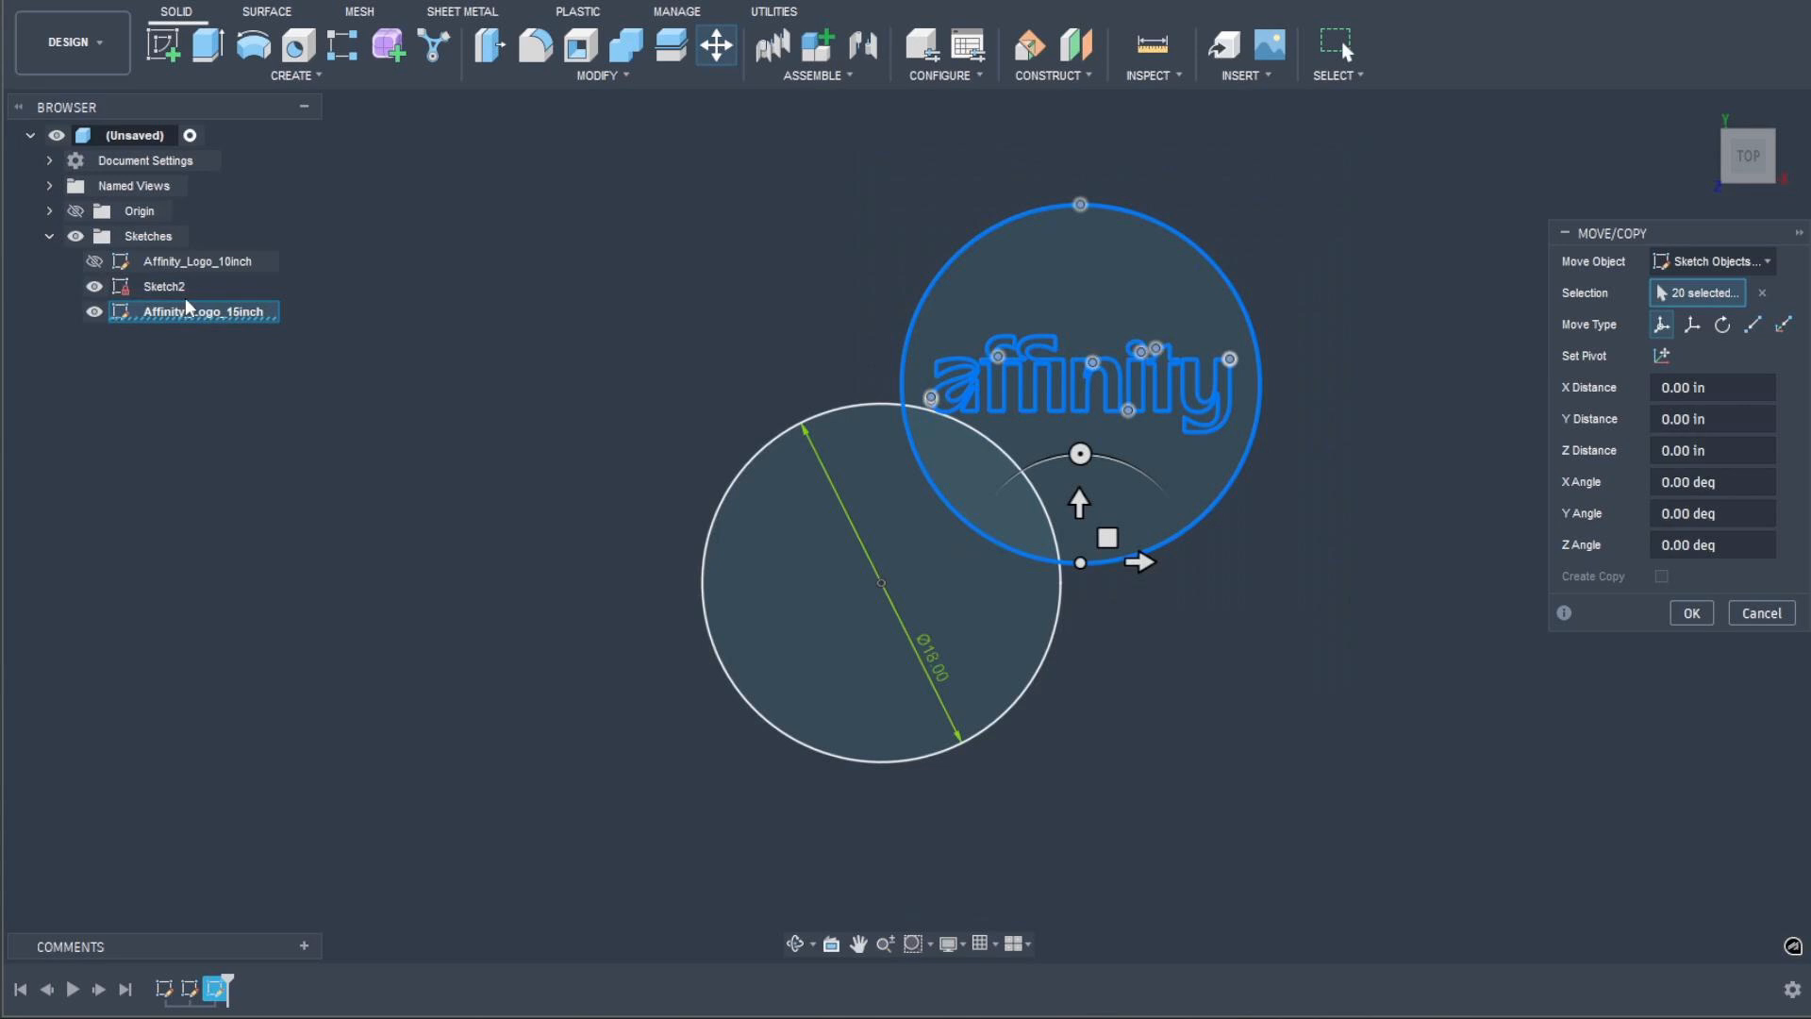
pyautogui.click(1752, 325)
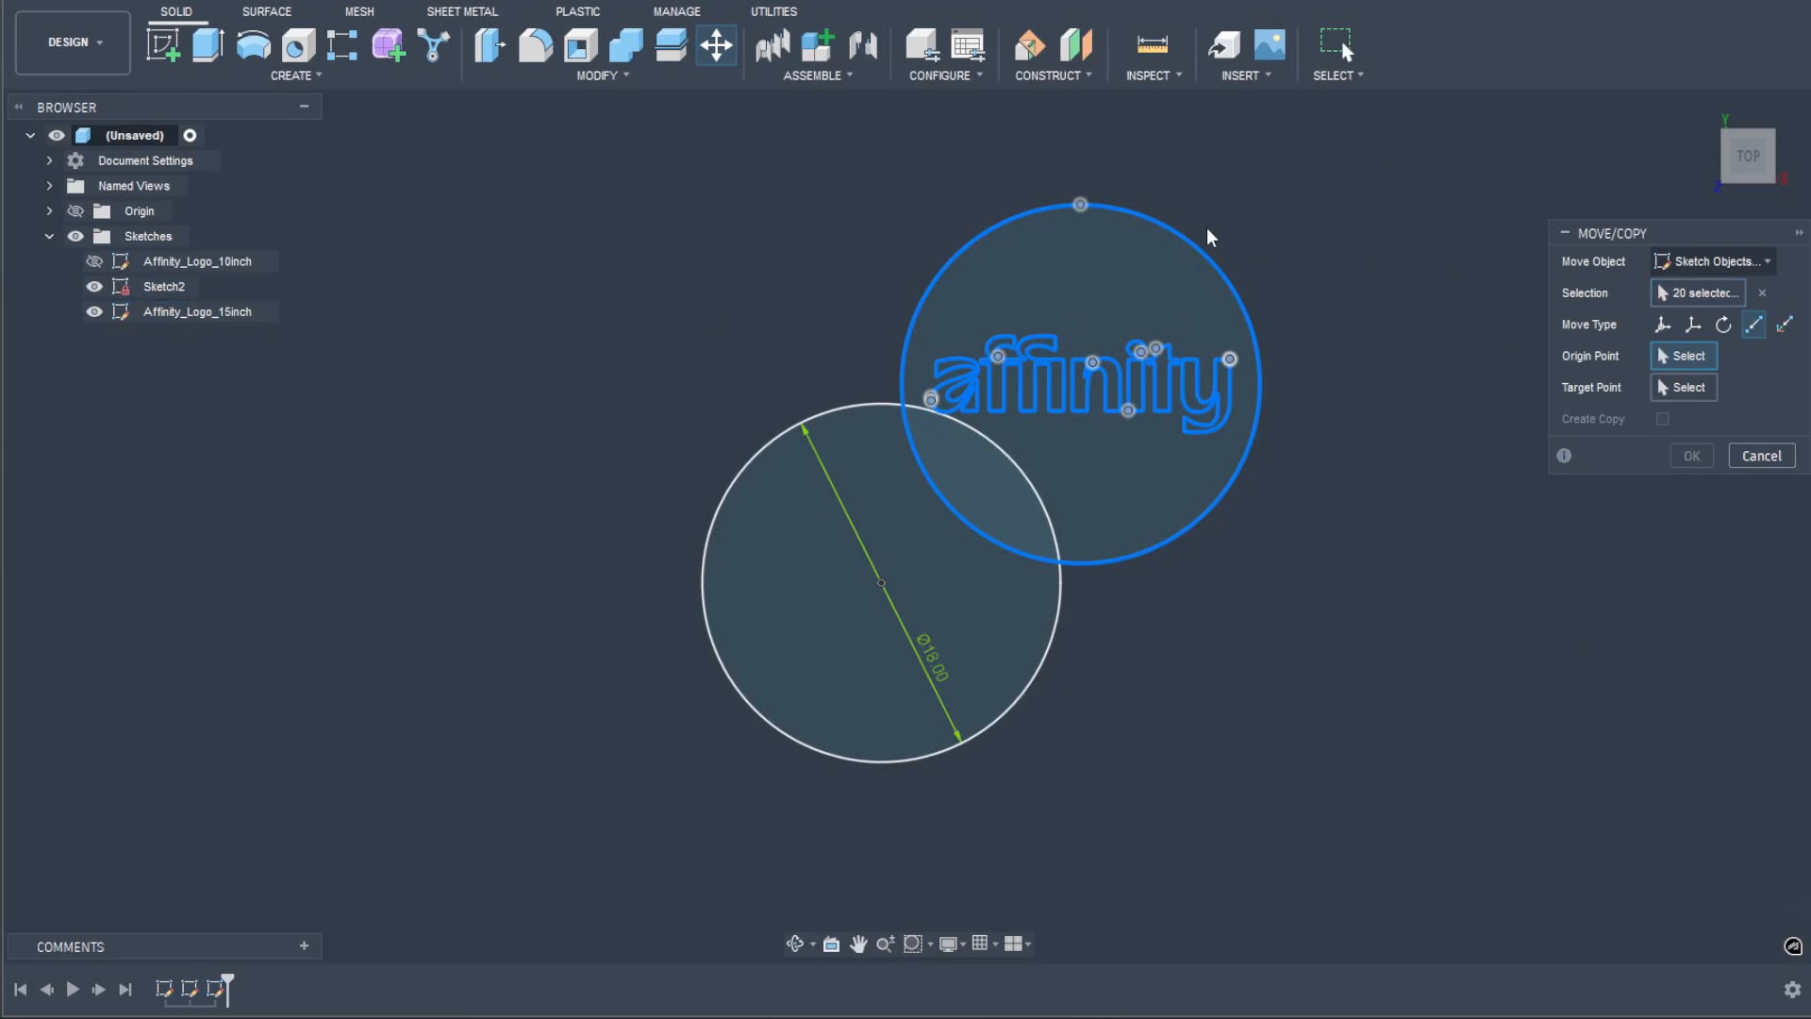
pyautogui.click(1080, 204)
pyautogui.click(878, 406)
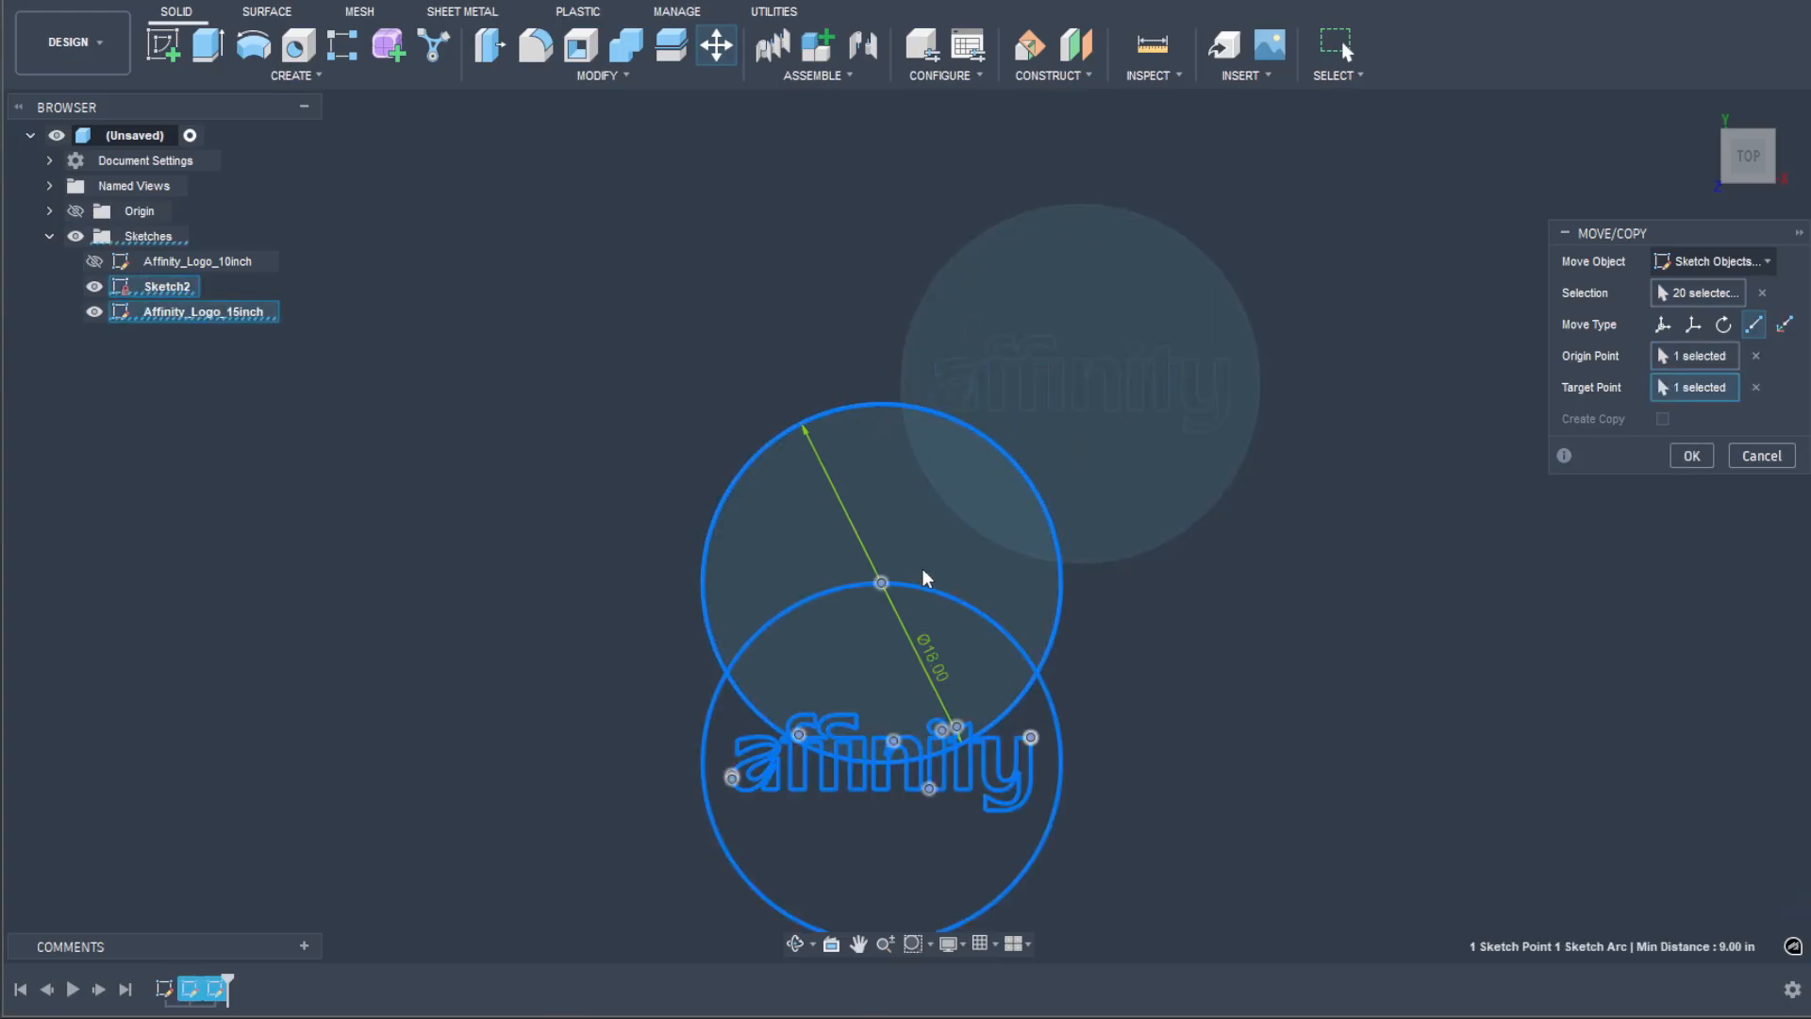
# Step: Move the inserted logo and its circle freely by 9 in along the Y axis to center them on the 18 in circle
pyautogui.click(1663, 325)
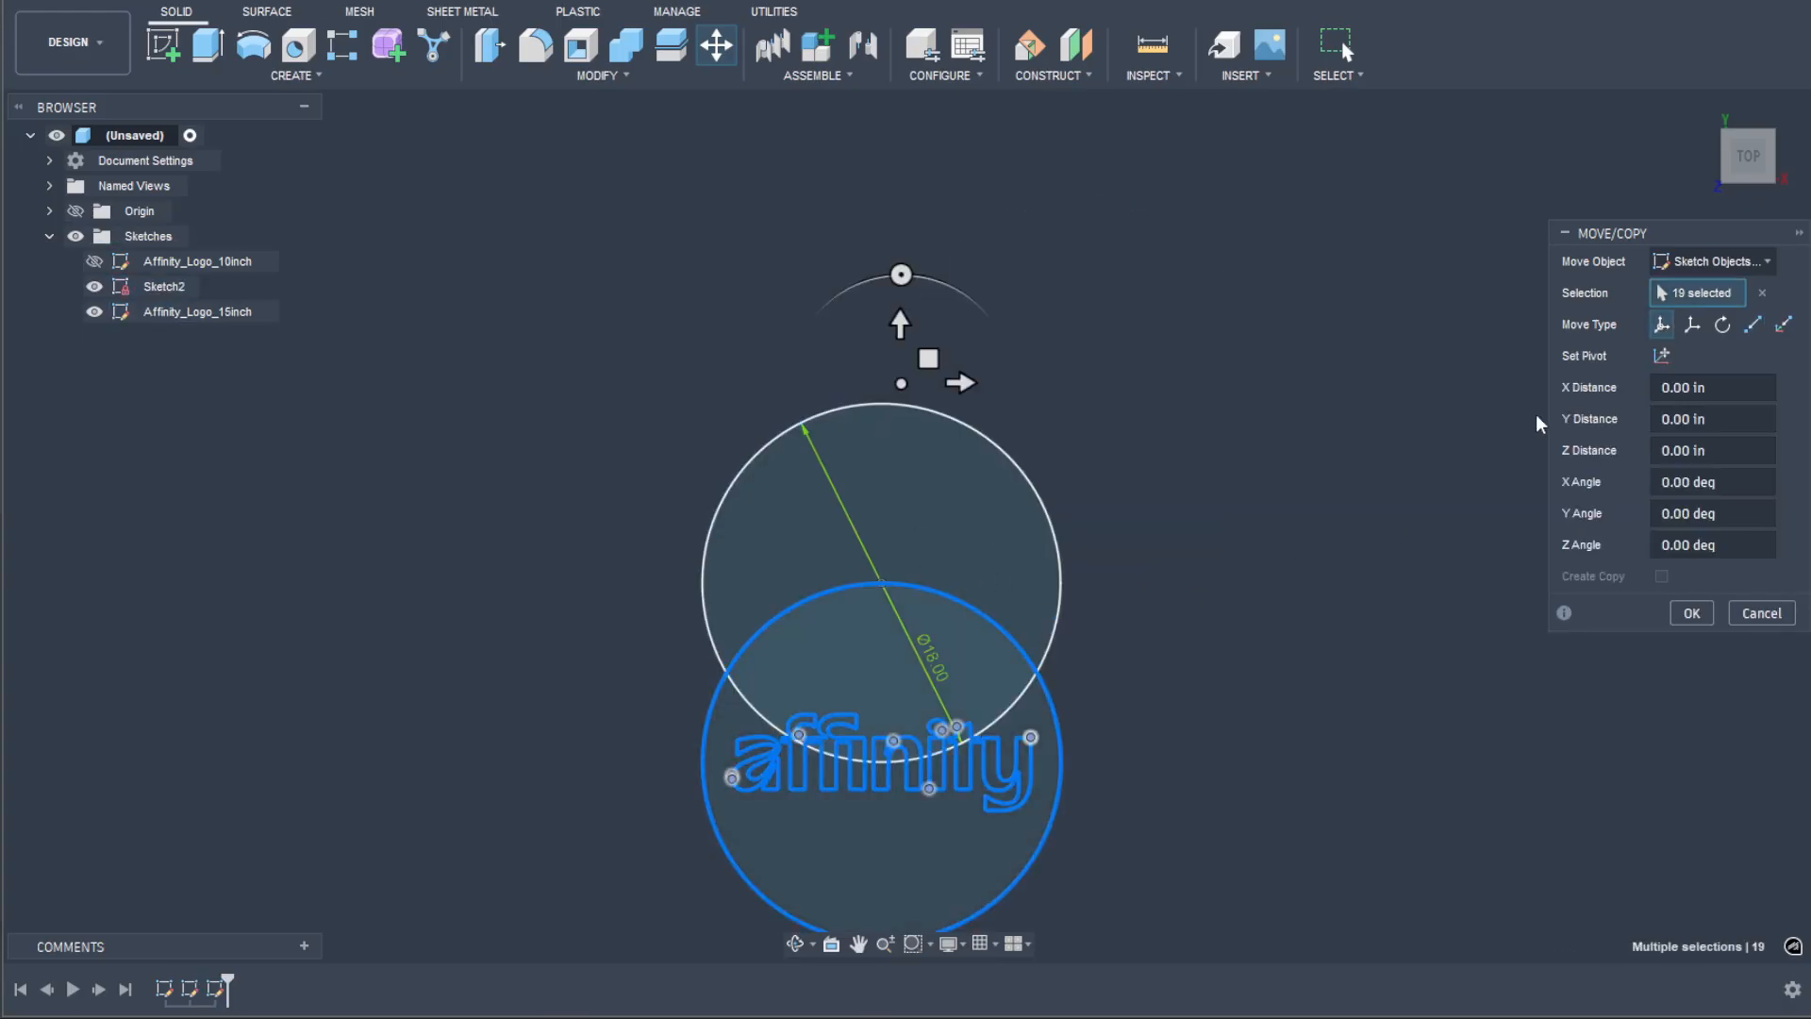
pyautogui.moveTo(905, 330); pyautogui.dragTo(909, 291)
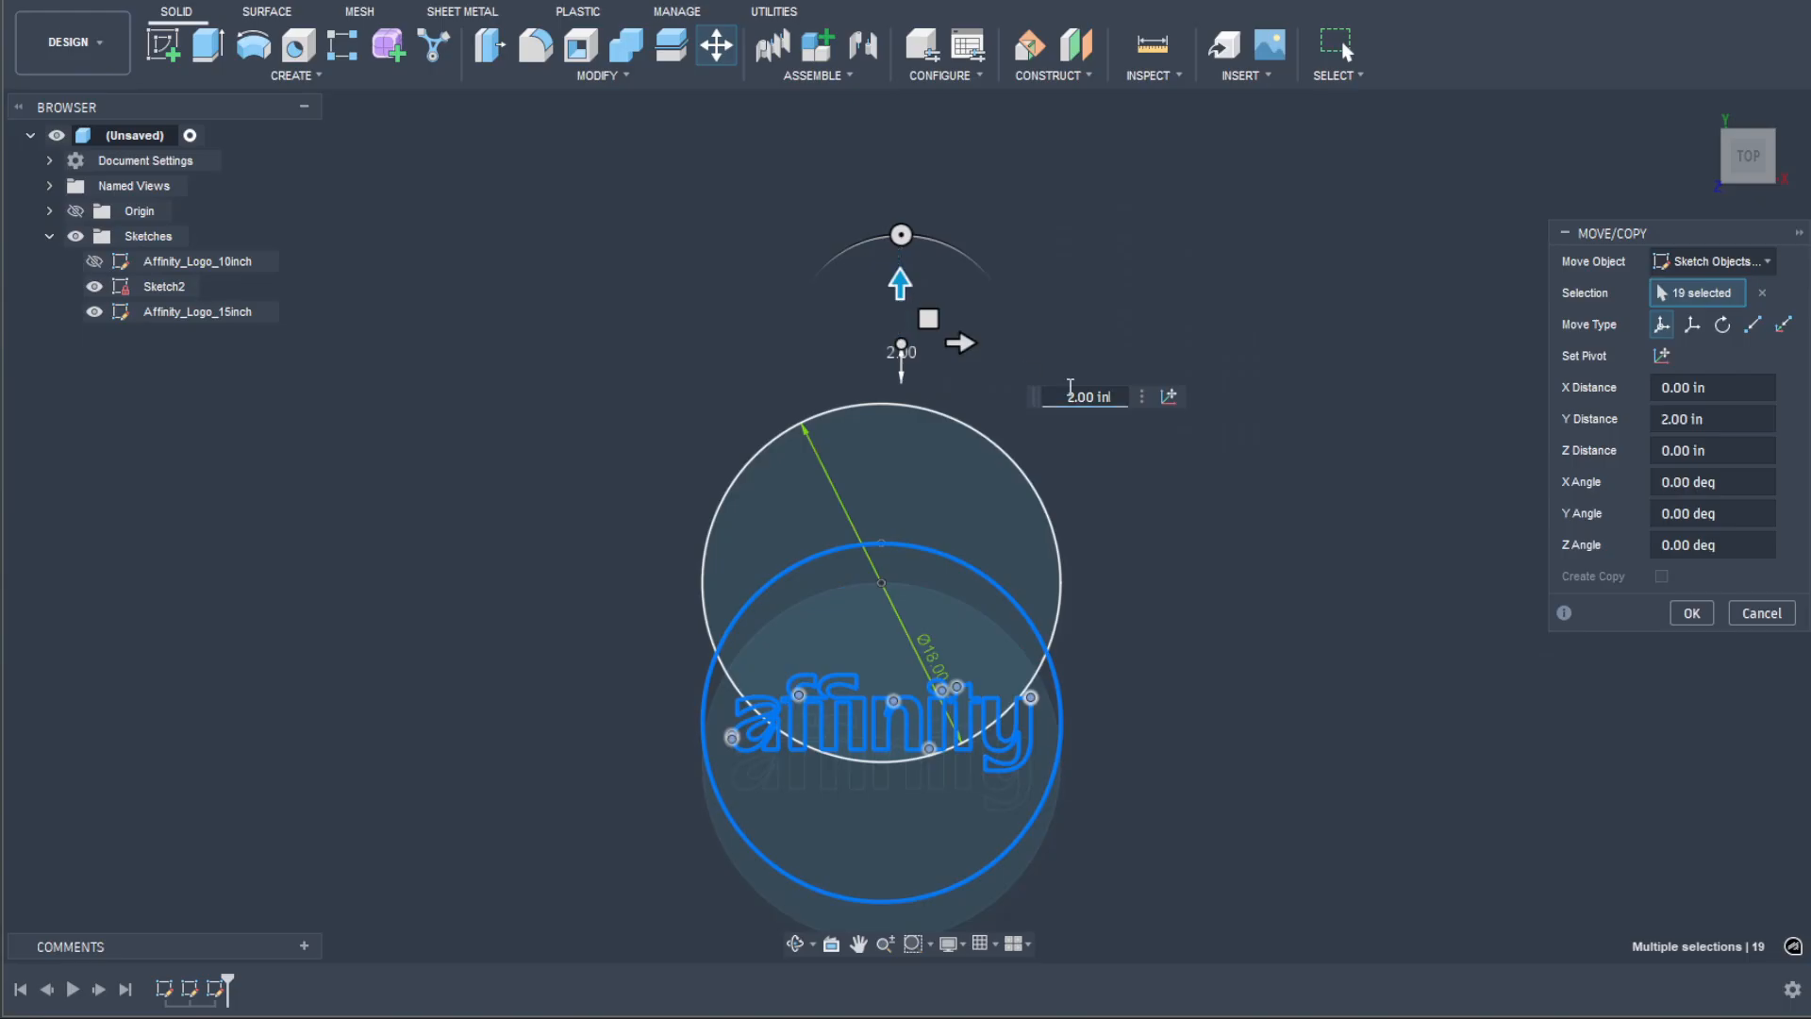
pyautogui.click(1111, 400)
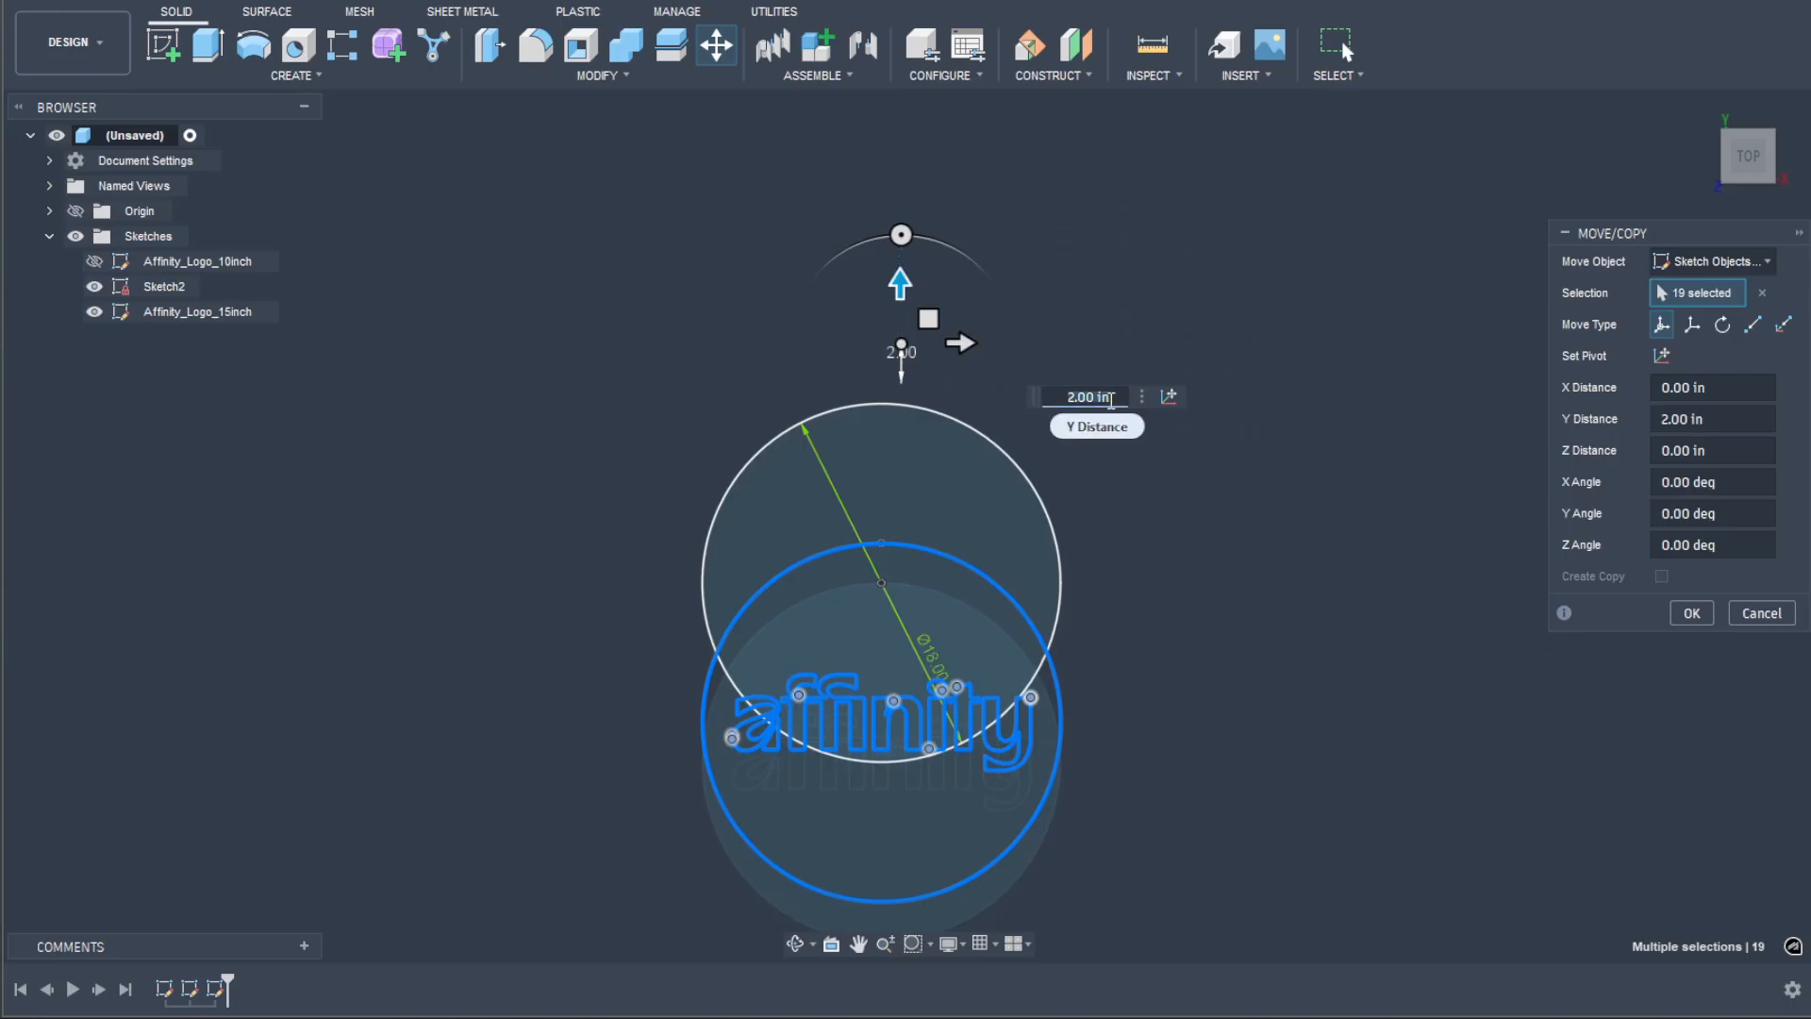
pyautogui.write('9')
pyautogui.press('Return')
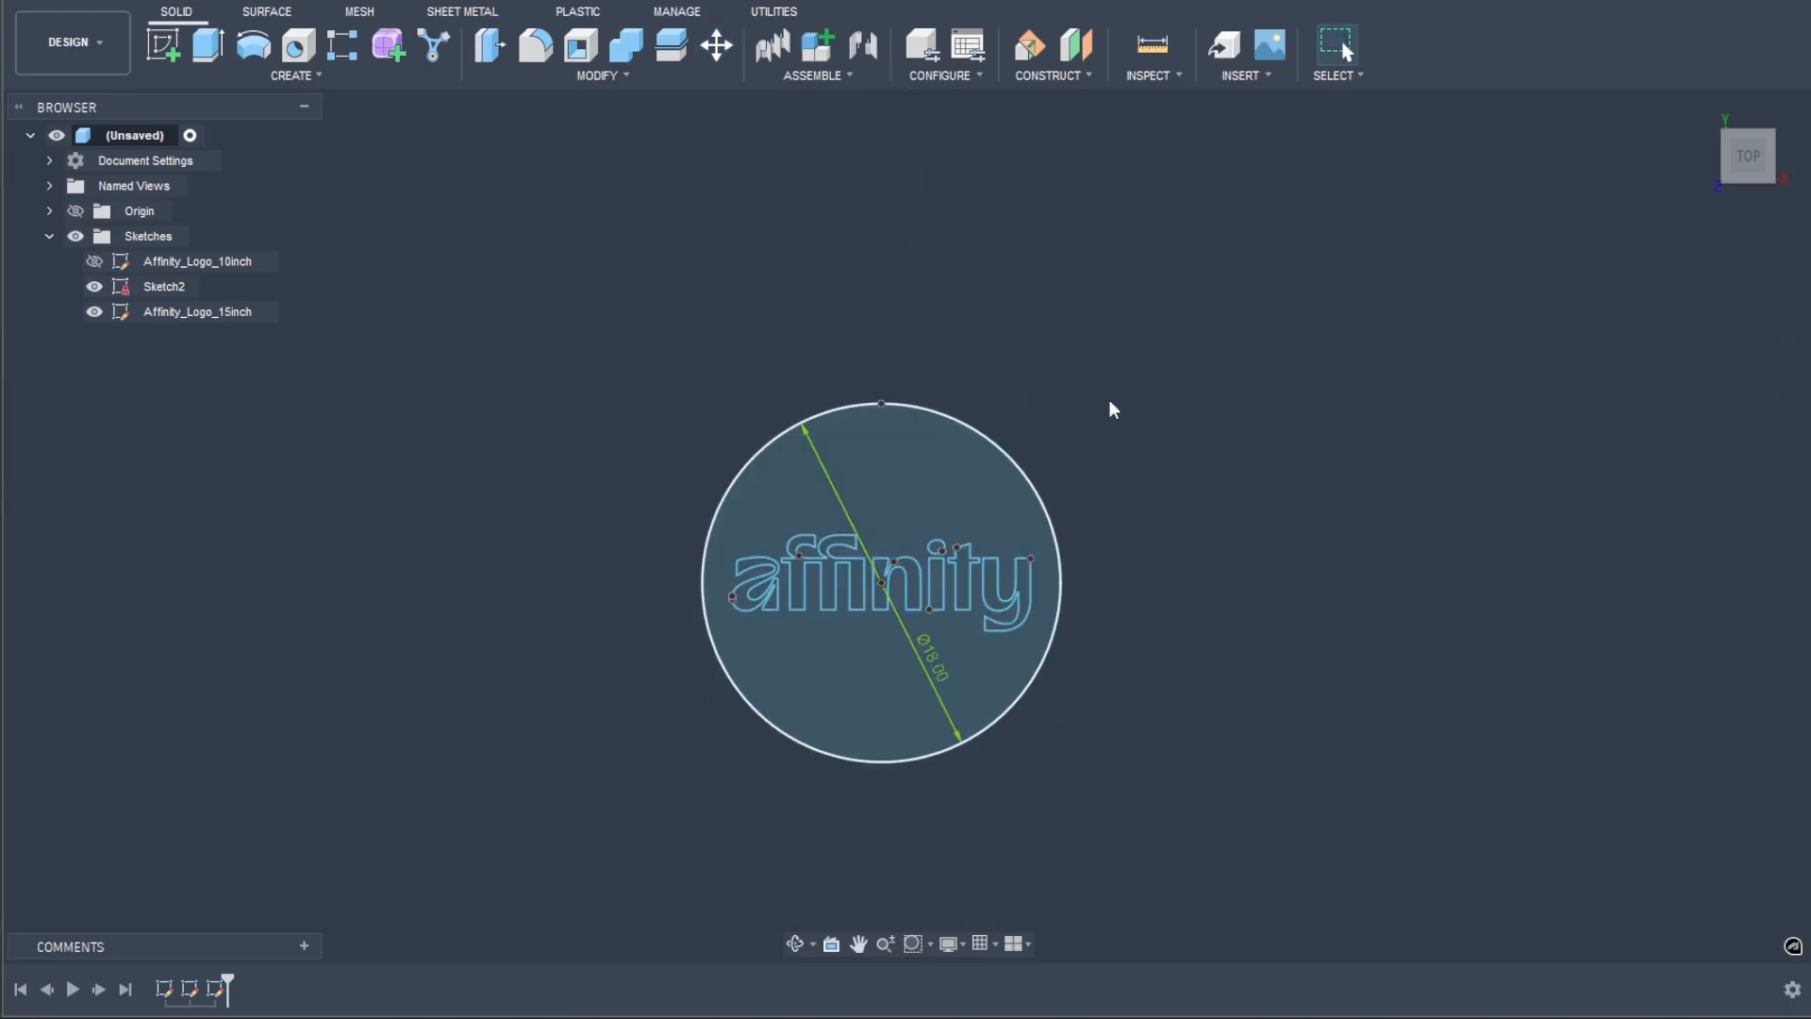
# Step: Check the overlap by toggling the visibility of Sketch2 and Affinity_Logo_15inch, leaving only Sketch2 hidden of the two
pyautogui.click(94, 286)
pyautogui.click(93, 287)
pyautogui.click(93, 313)
pyautogui.click(95, 312)
pyautogui.click(93, 287)
# Step: Edit the Affinity_Logo_15inch sketch, delete the circle surrounding the logo, and finish the sketch
pyautogui.doubleClick(190, 312)
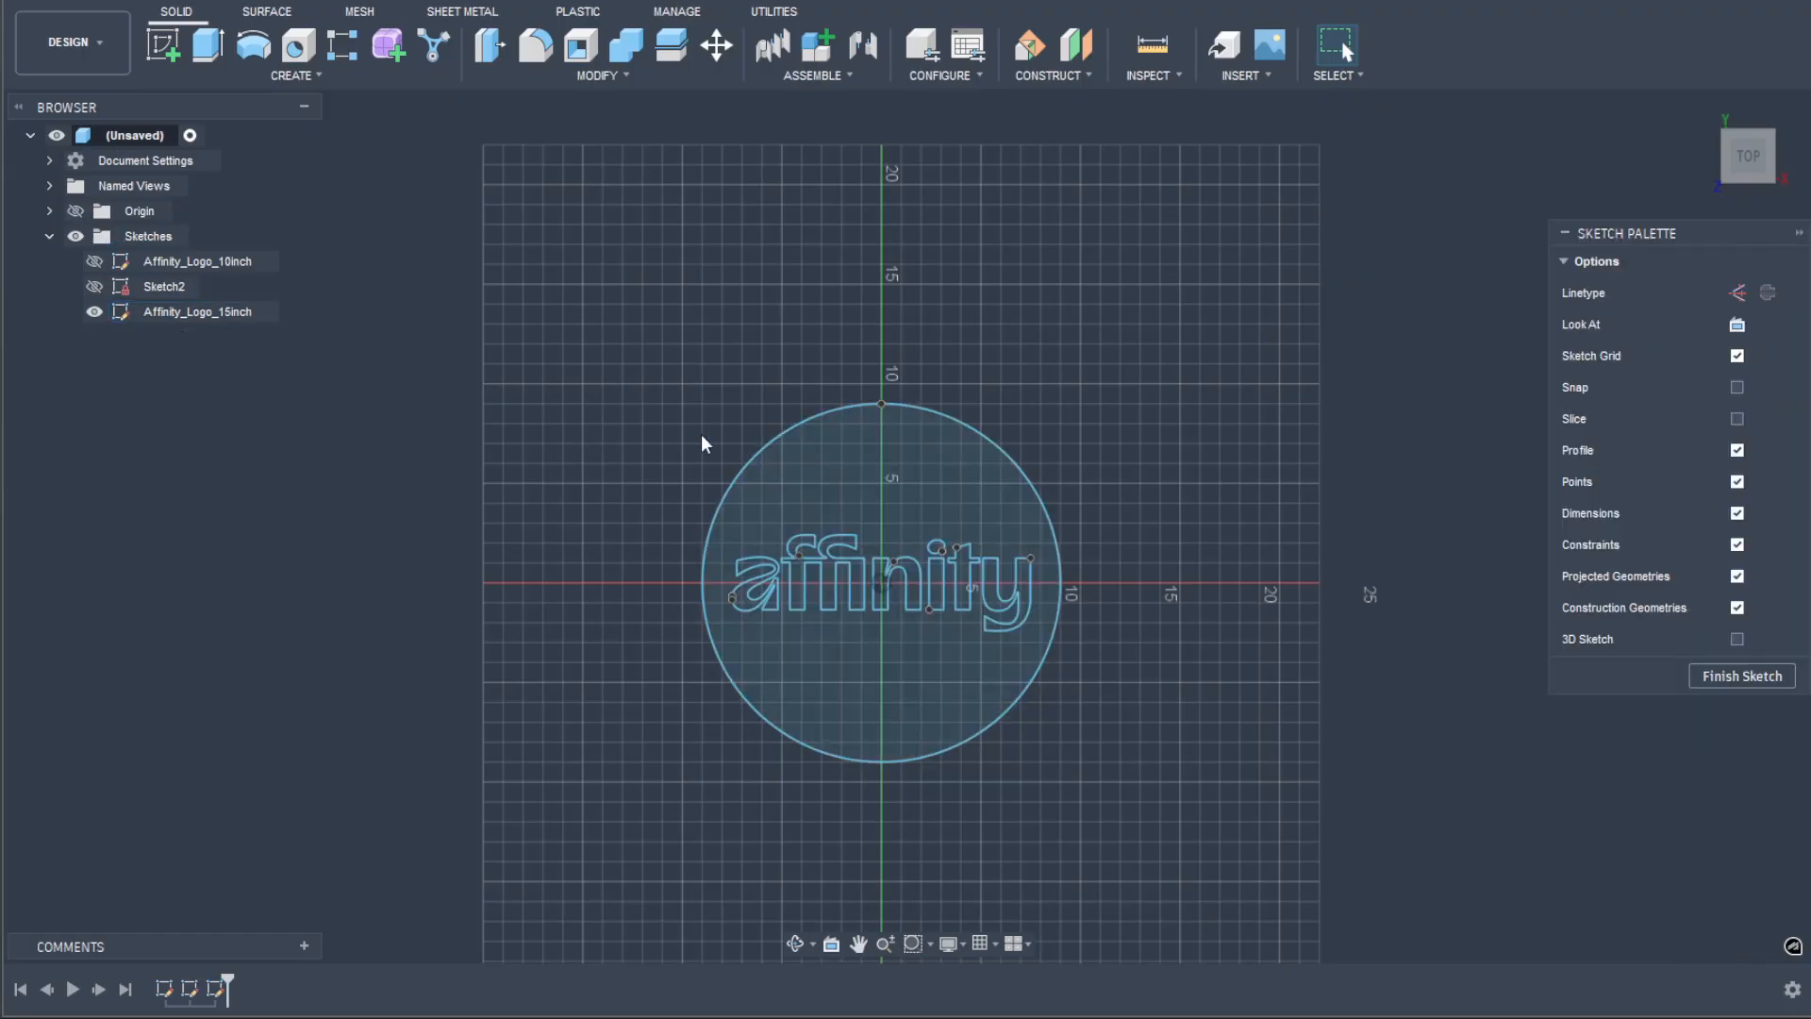
pyautogui.scroll(3, 813, 422)
pyautogui.click(939, 471)
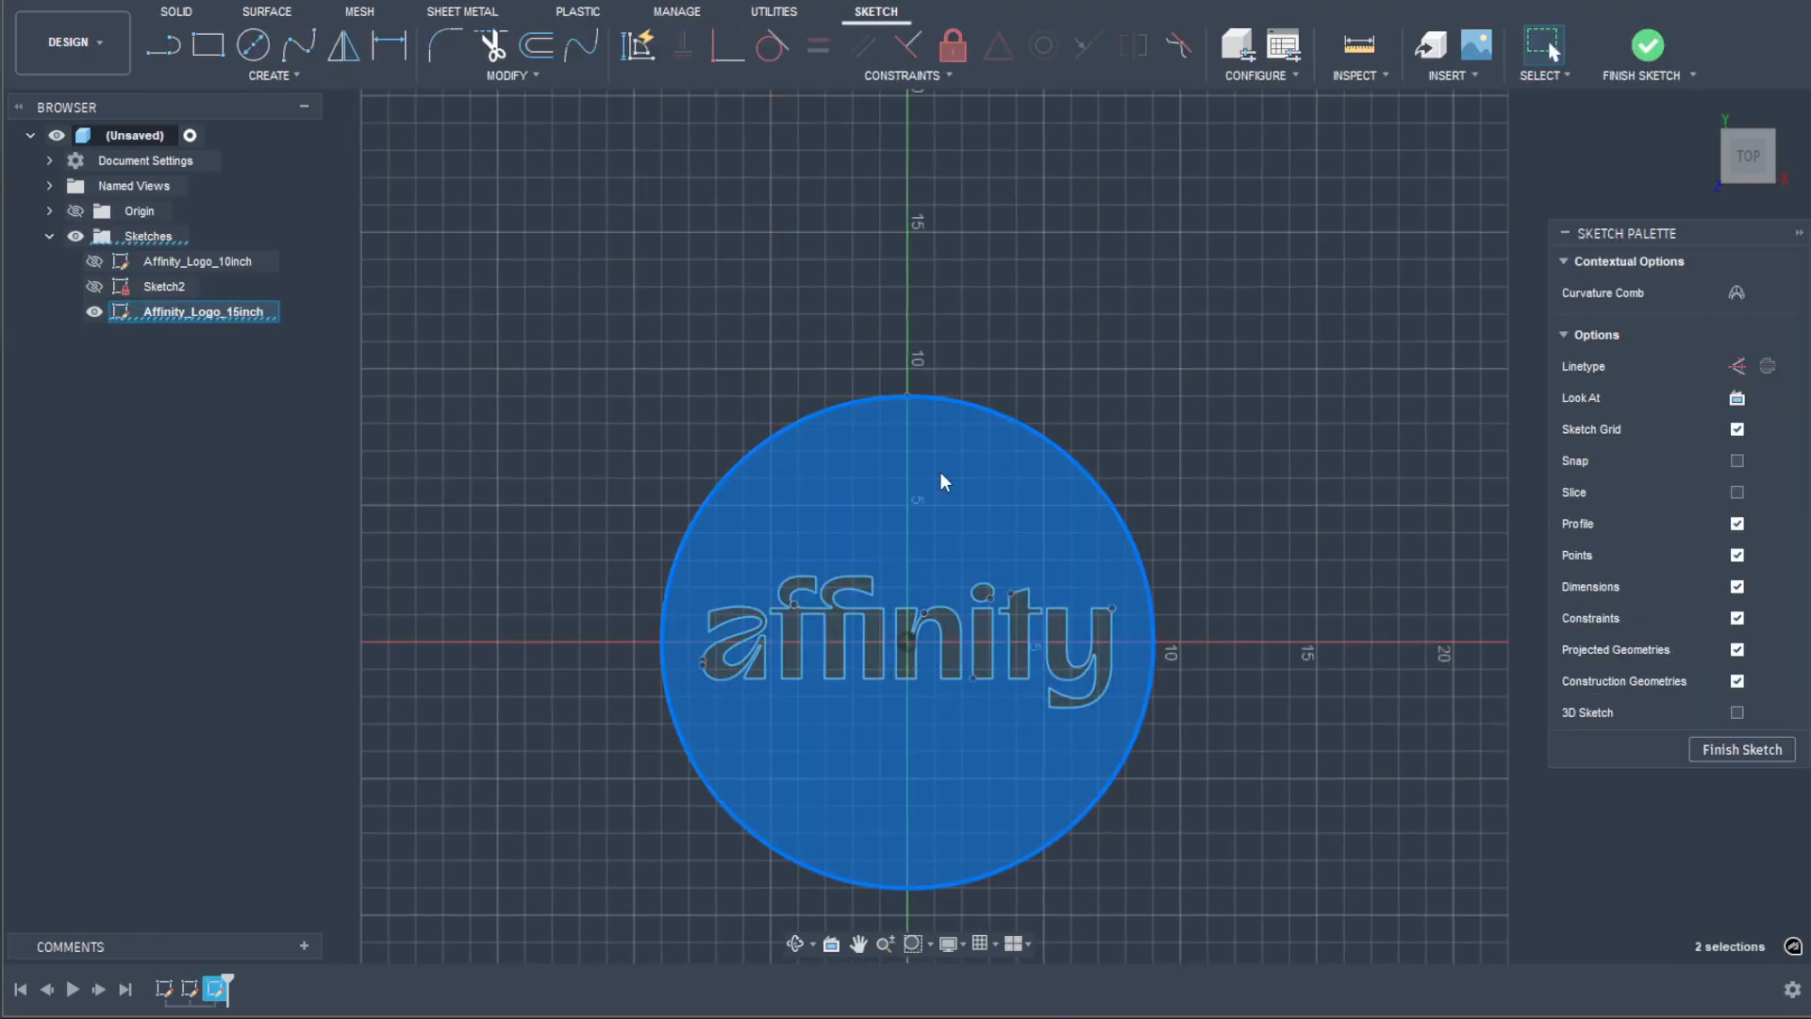
pyautogui.press('Delete')
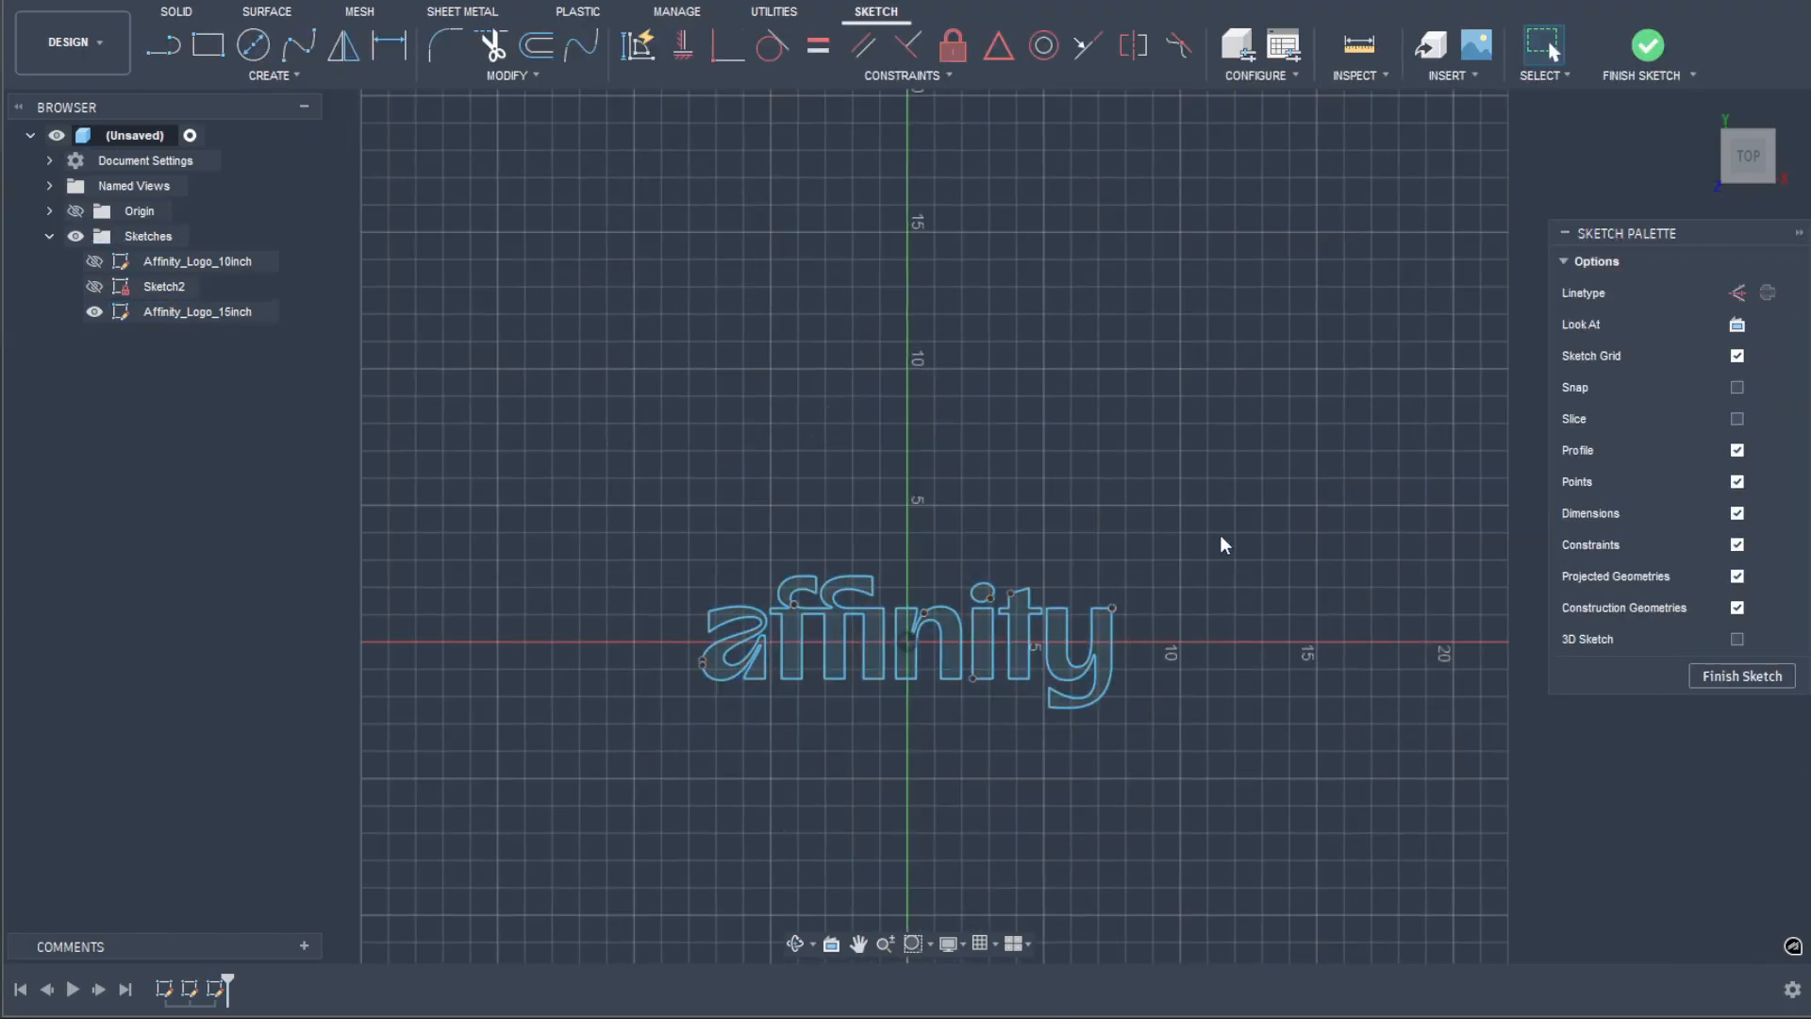
pyautogui.click(1741, 676)
# Step: Show Sketch2, hide the Affinity_Logo_15inch sketch, and extrude the 18 in circle by -1 in
pyautogui.click(94, 287)
pyautogui.moveTo(632, 414); pyautogui.dragTo(724, 335, button='middle')
pyautogui.scroll(-3, 724, 335)
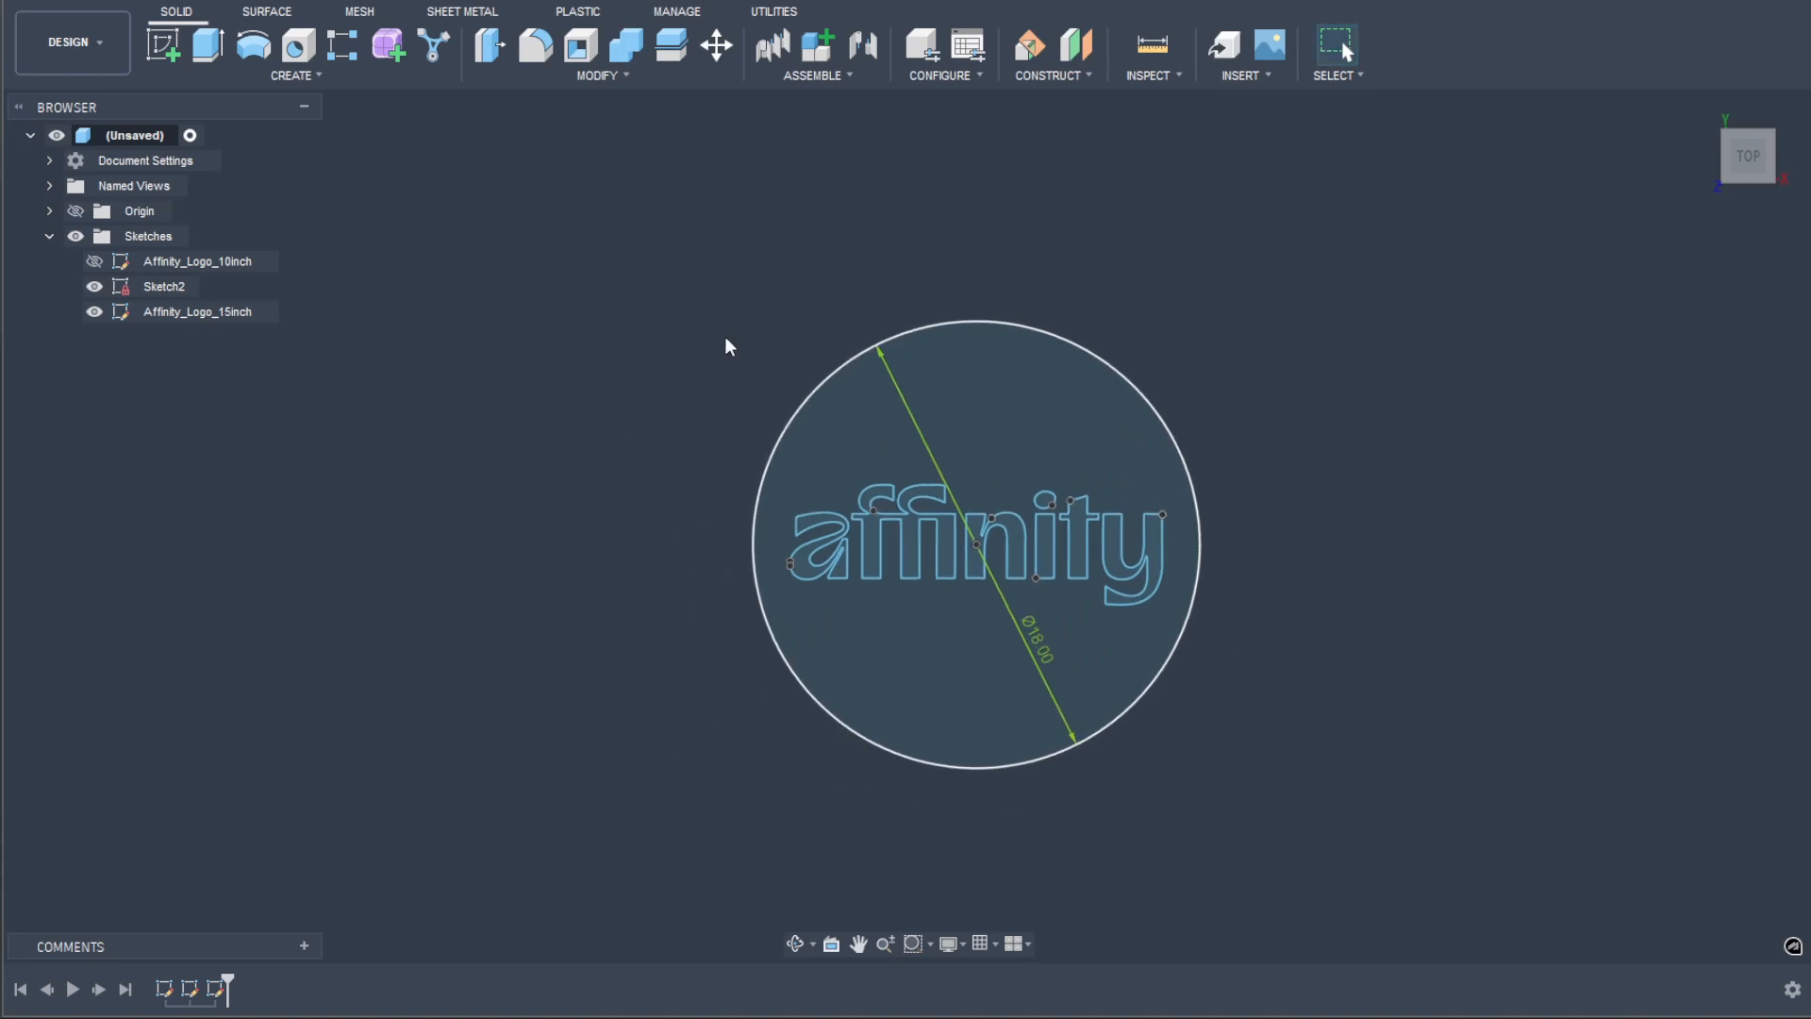
pyautogui.keyDown('shift'); pyautogui.moveTo(787, 575); pyautogui.dragTo(604, 479, button='middle'); pyautogui.keyUp('shift')
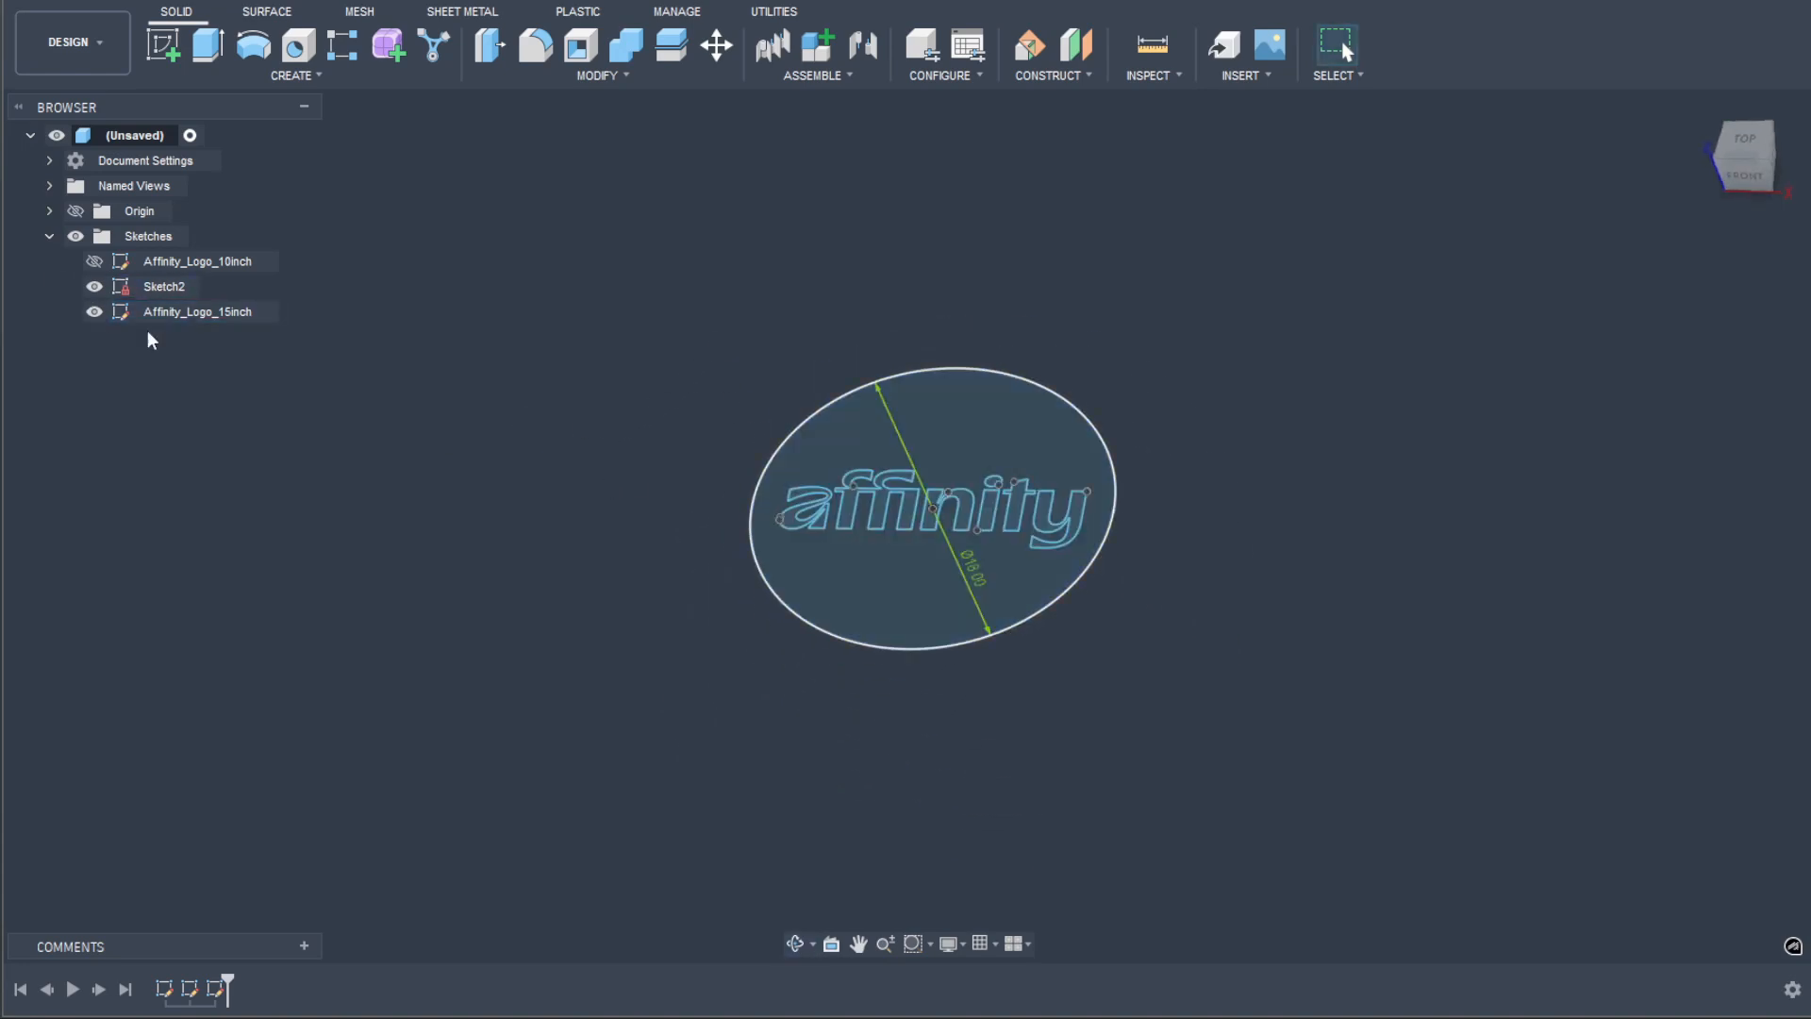
pyautogui.click(94, 312)
pyautogui.press('e')
pyautogui.click(785, 472)
pyautogui.write('-1')
pyautogui.press('Return')
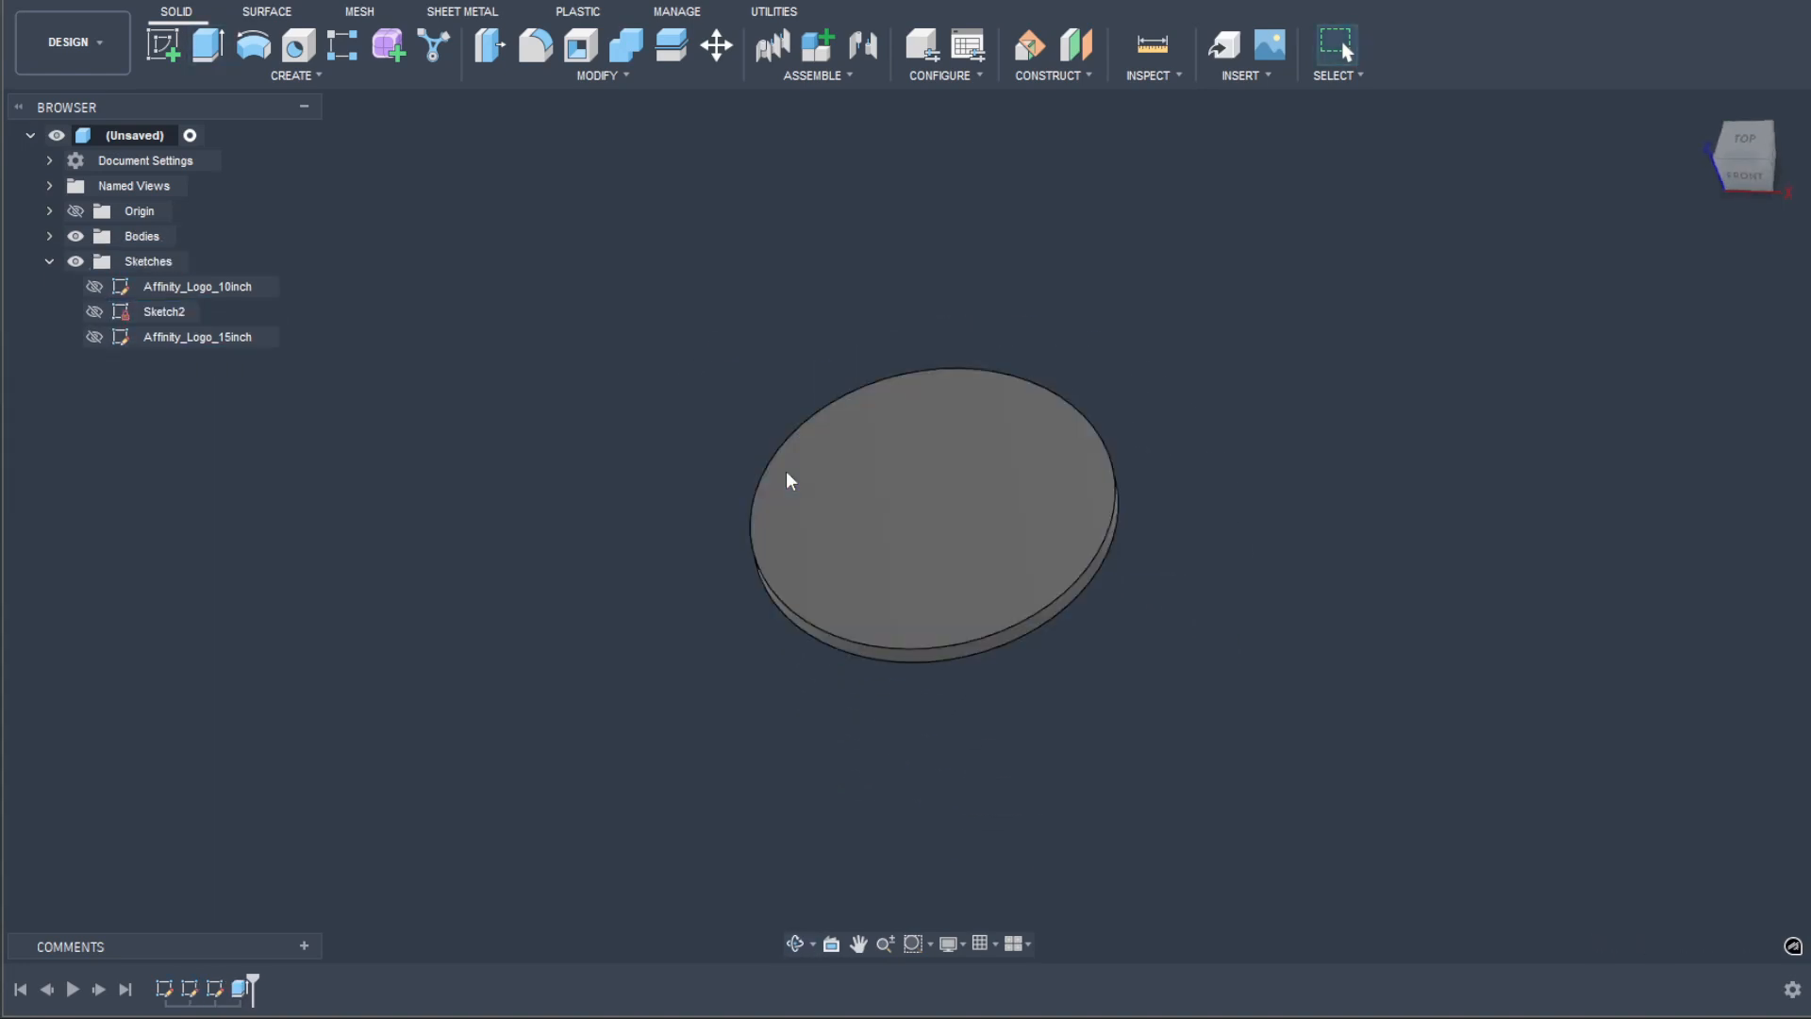
# Step: Show the Affinity_Logo_15inch sketch and select all the affinity letter profiles, including the dot of the i, for an Extrude
pyautogui.click(94, 337)
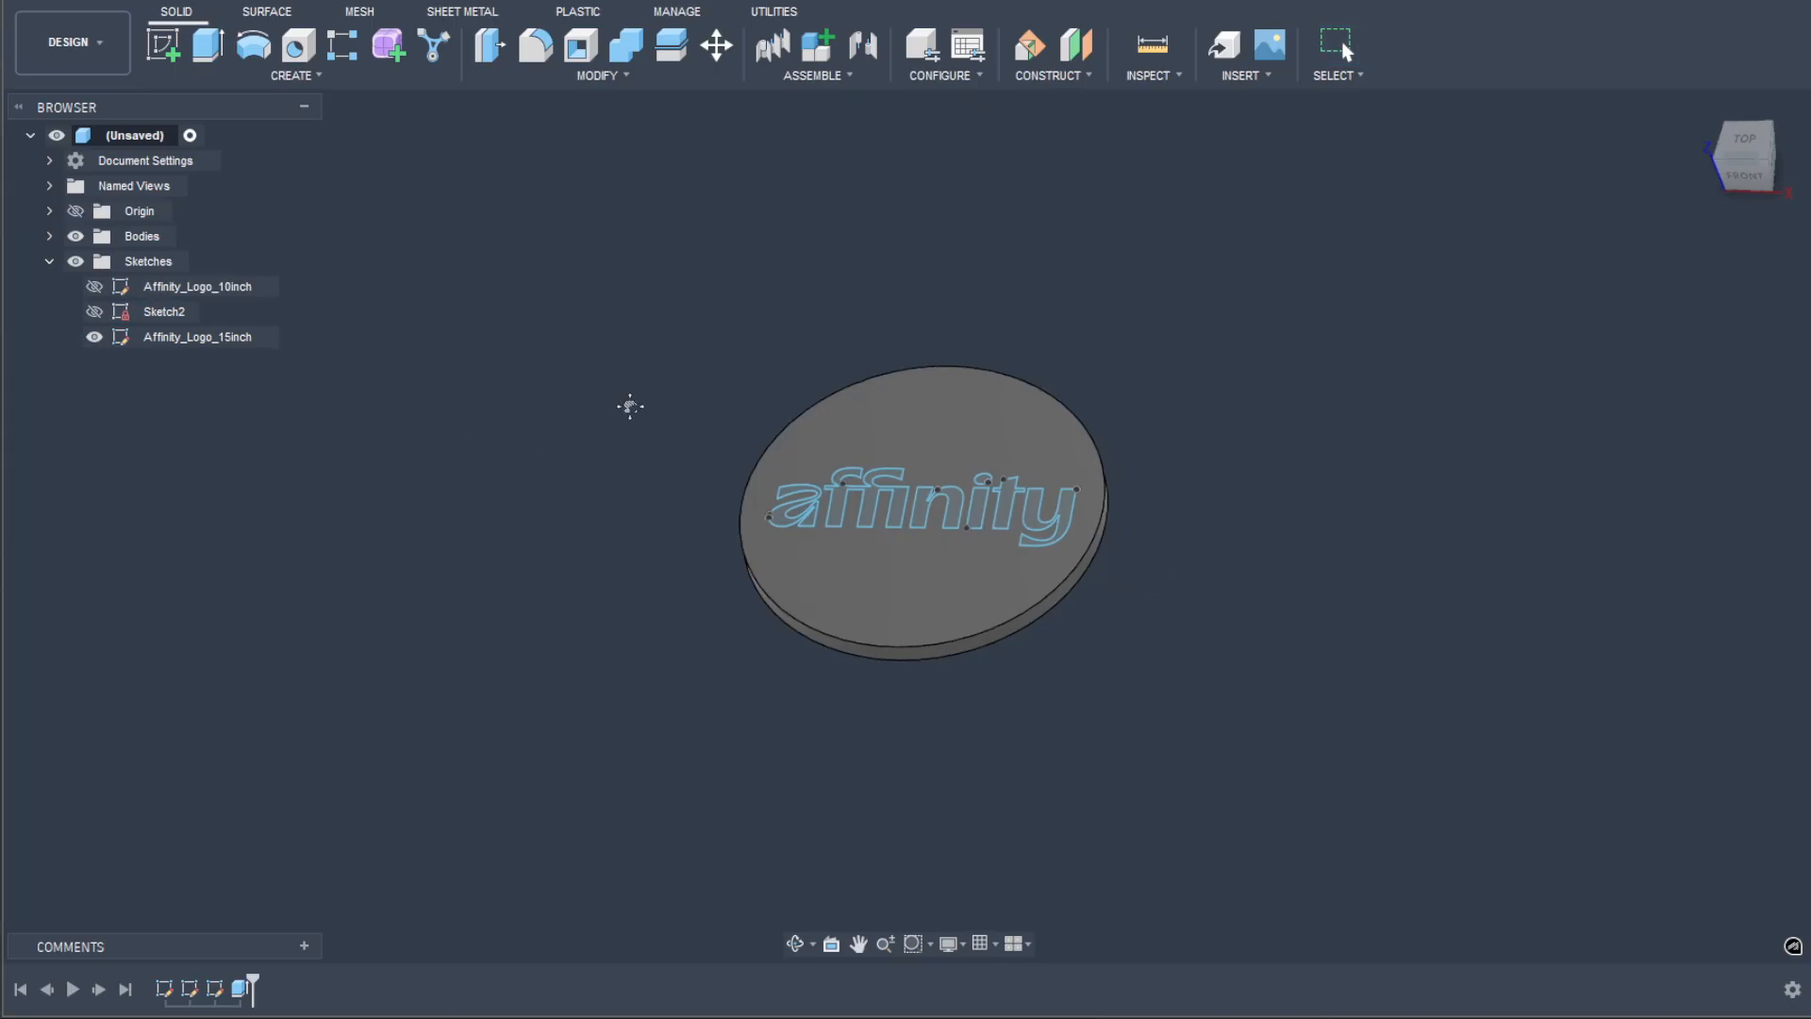
pyautogui.scroll(5, 630, 407)
pyautogui.press('e')
pyautogui.click(1038, 622)
pyautogui.click(1160, 604)
pyautogui.click(1372, 664)
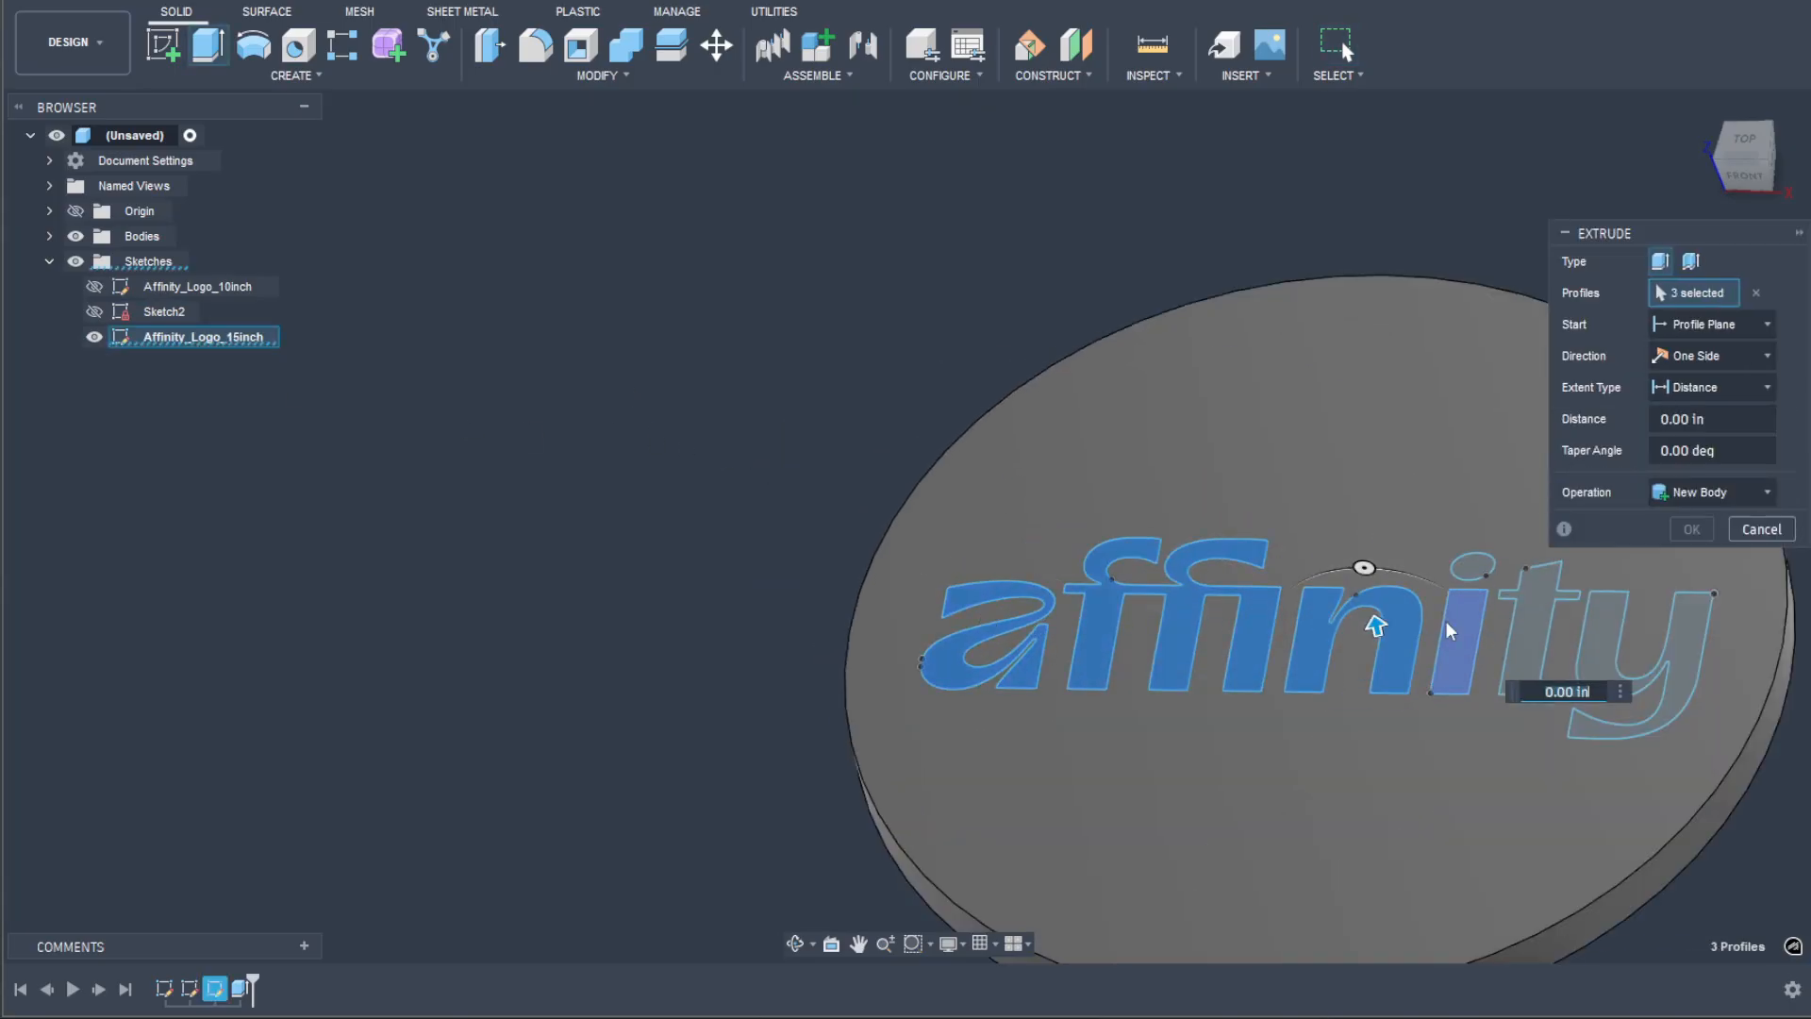
pyautogui.click(1448, 624)
pyautogui.click(1472, 568)
pyautogui.click(1541, 629)
pyautogui.click(1609, 670)
pyautogui.moveTo(1607, 668); pyautogui.dragTo(1362, 548, button='middle')
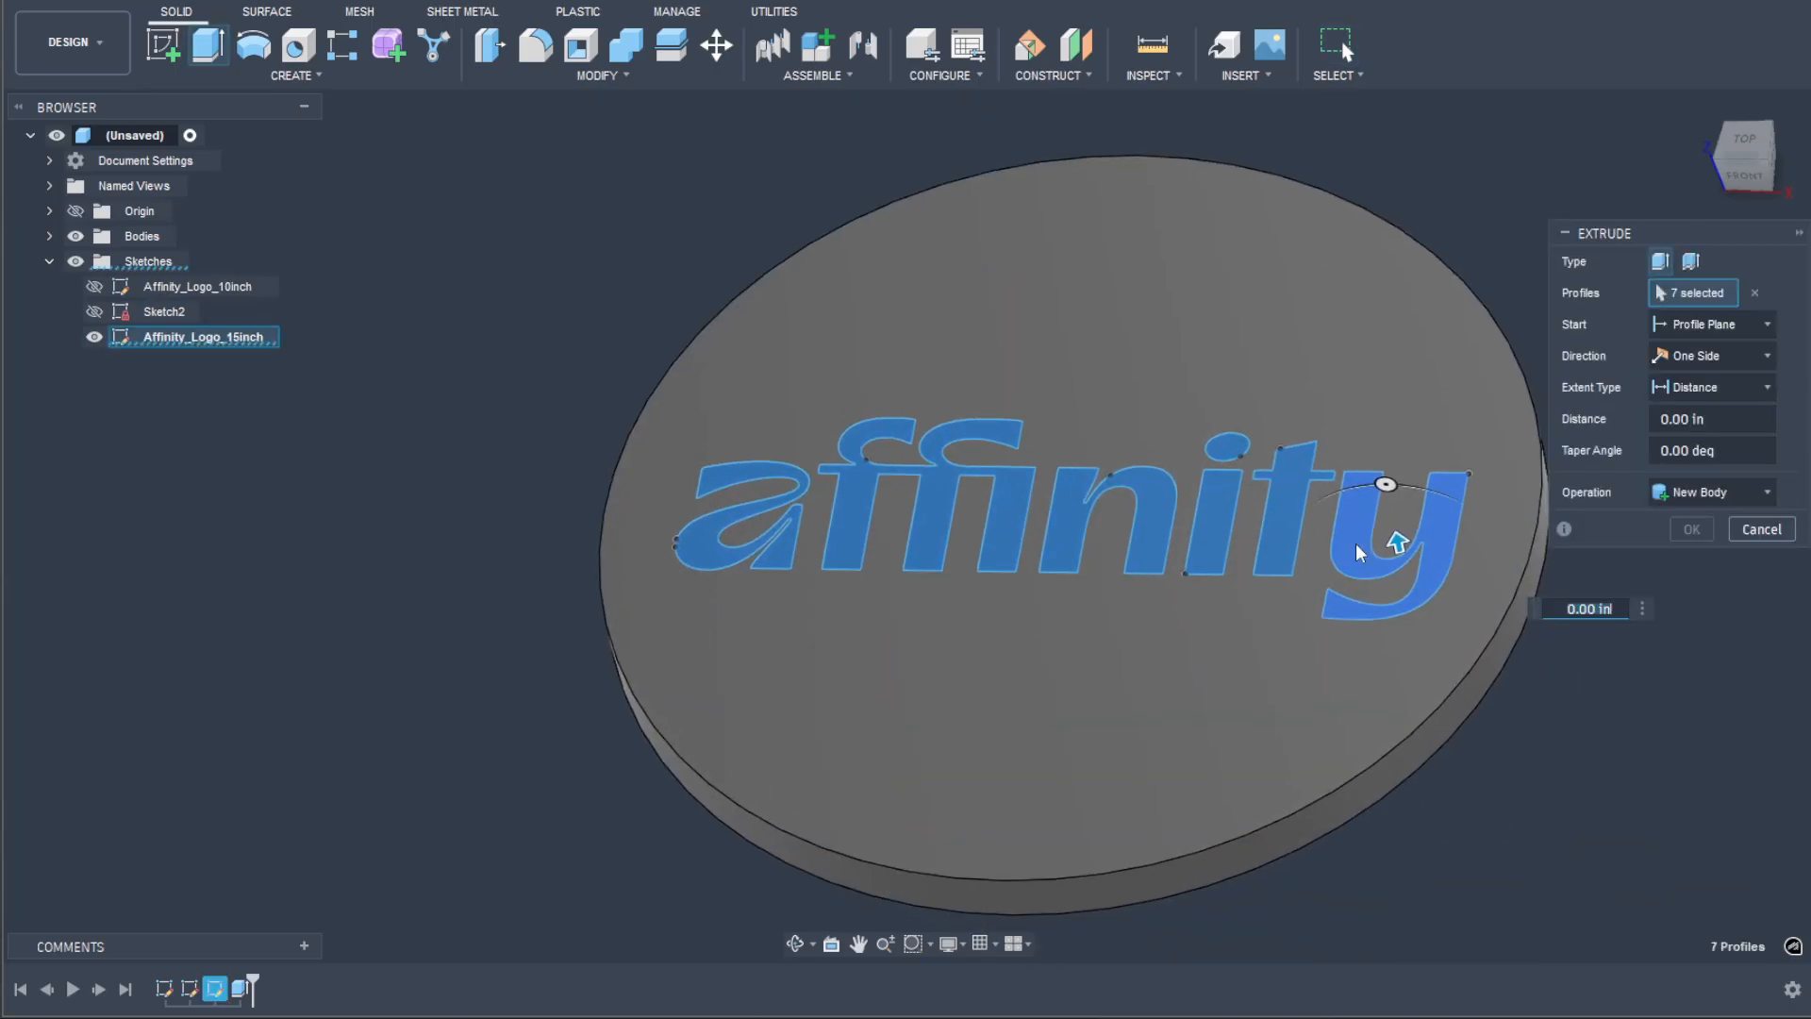